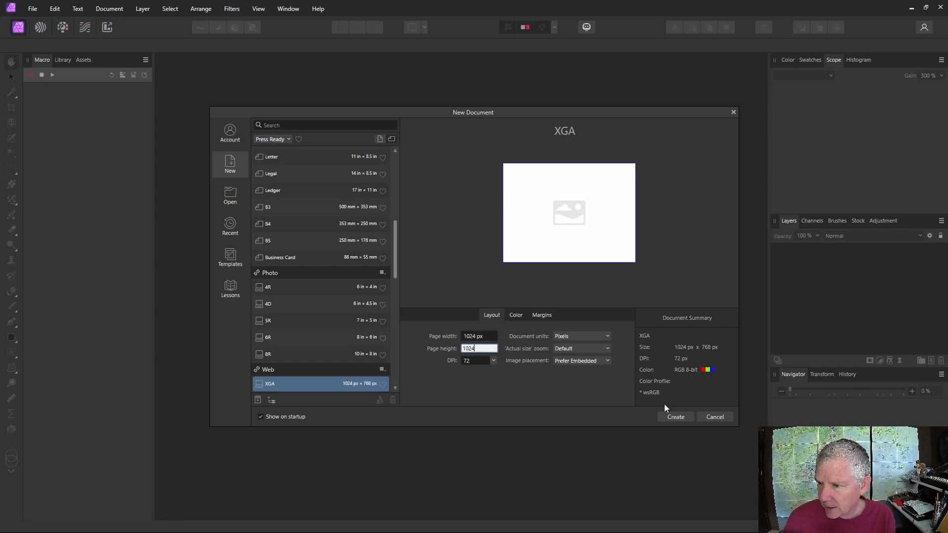
Create the new 1024 × 1024 px document and flood-fill its canvas with black.
click(680, 419)
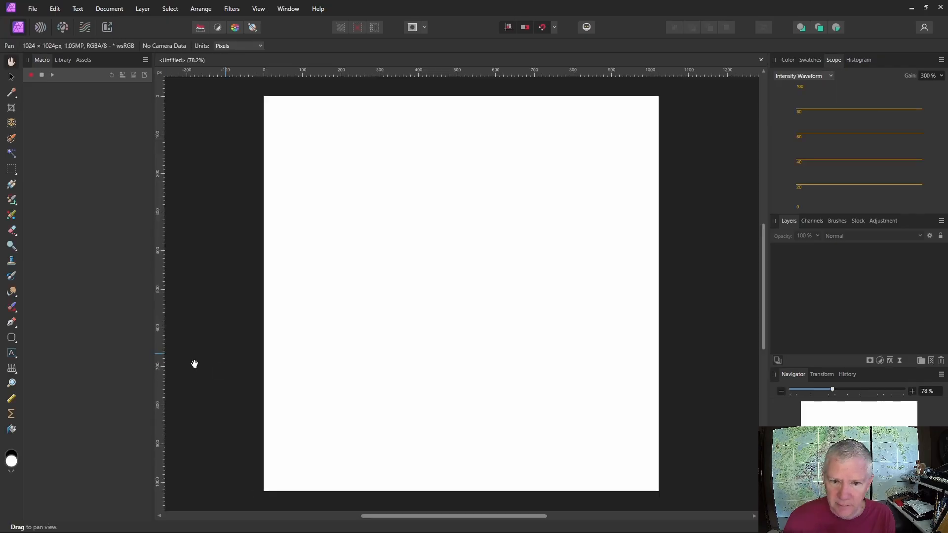
click(11, 453)
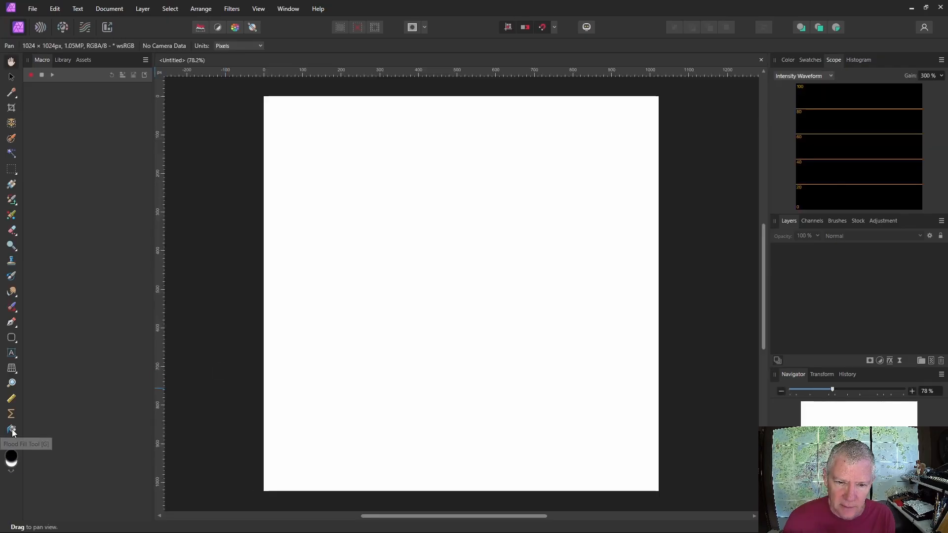
click(12, 429)
click(417, 333)
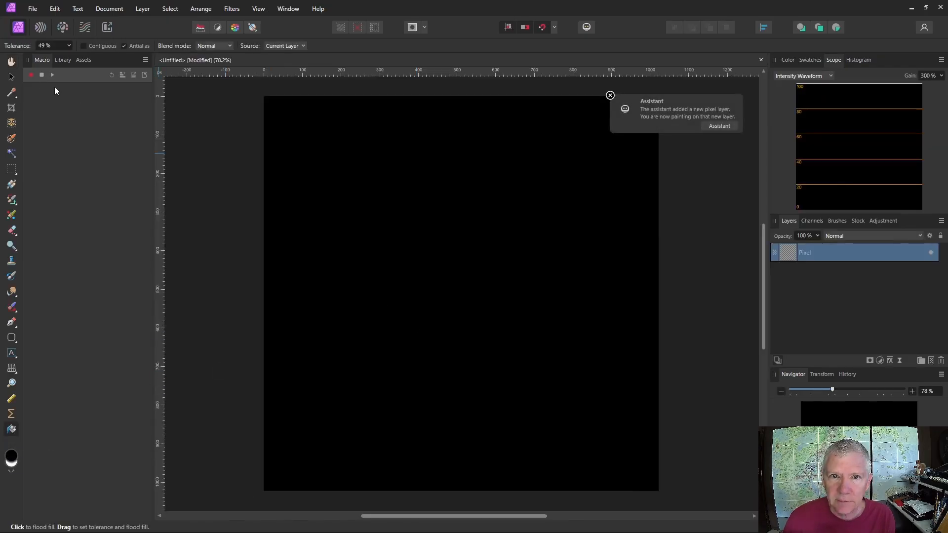
Add a live Procedural Texture filter to the black pixel layer and create one equation row in it.
click(11, 78)
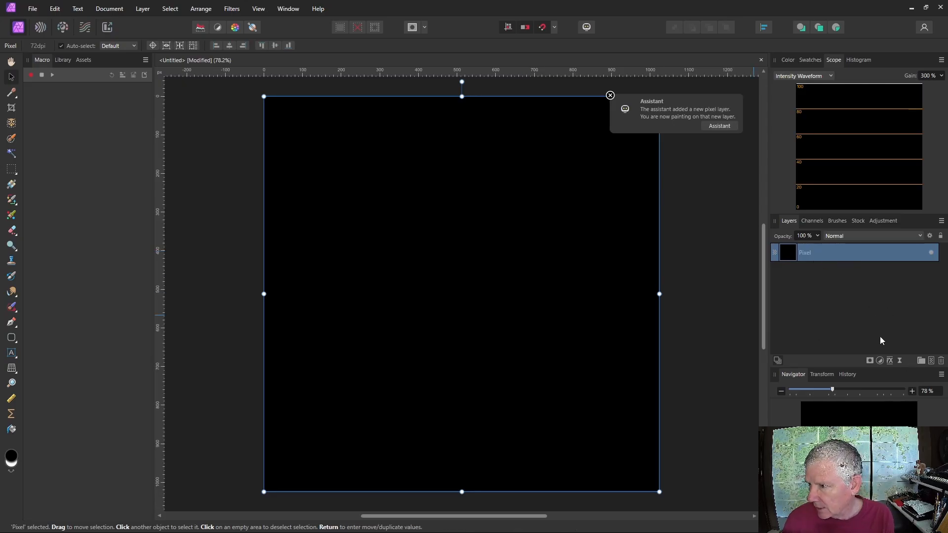
click(899, 361)
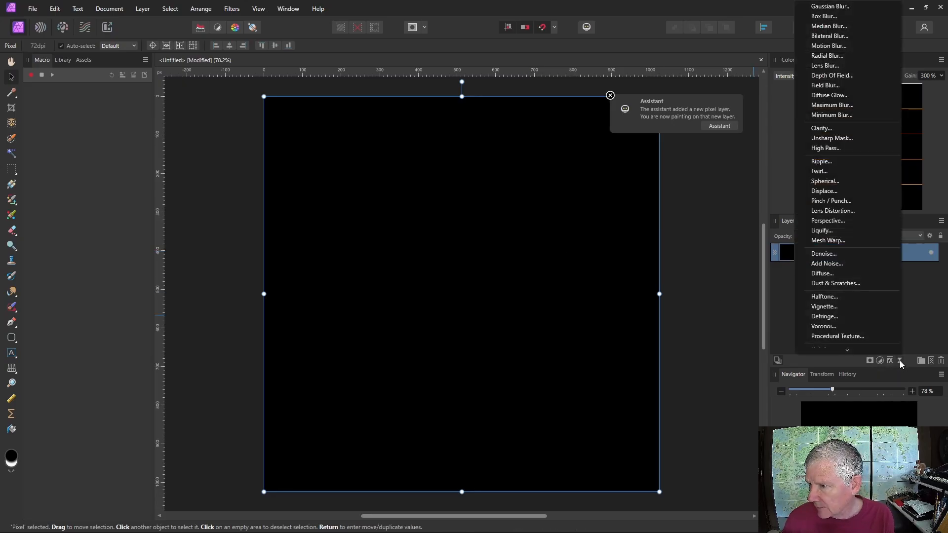
click(850, 336)
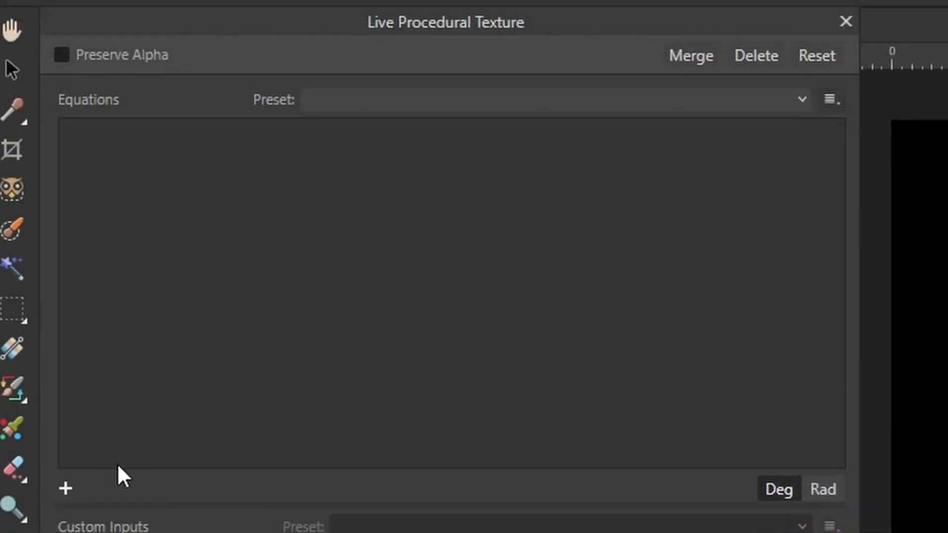
click(66, 490)
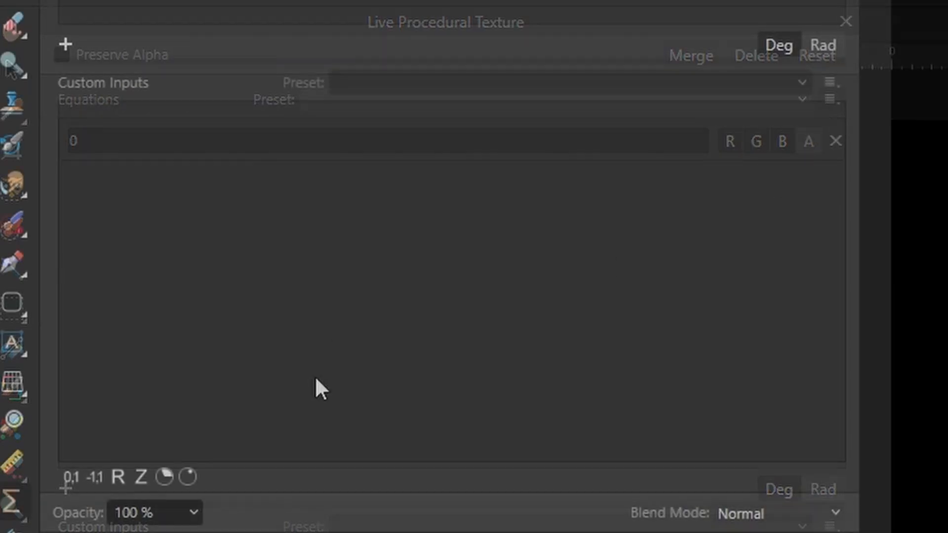
Add a real-number custom input a with the description Scale and set its value to 4.
click(117, 477)
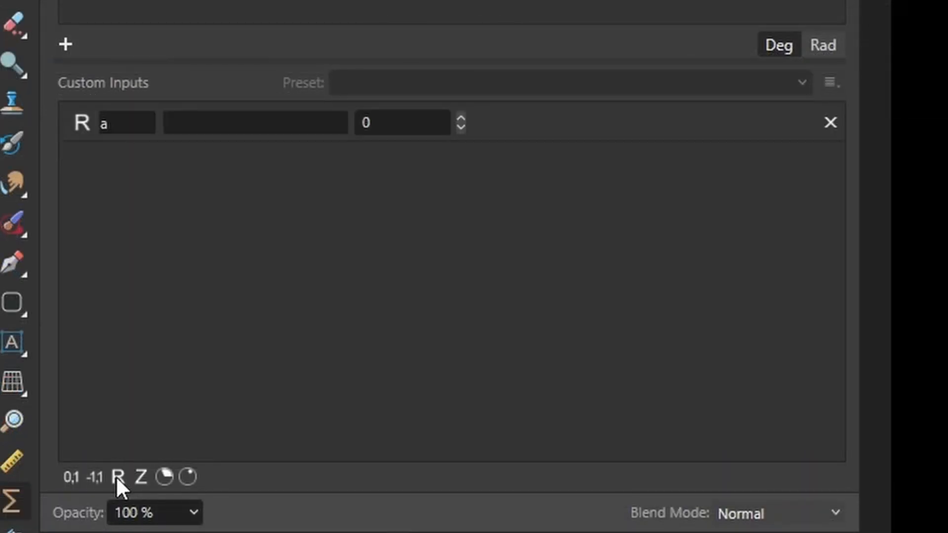
click(220, 126)
text(Scale)
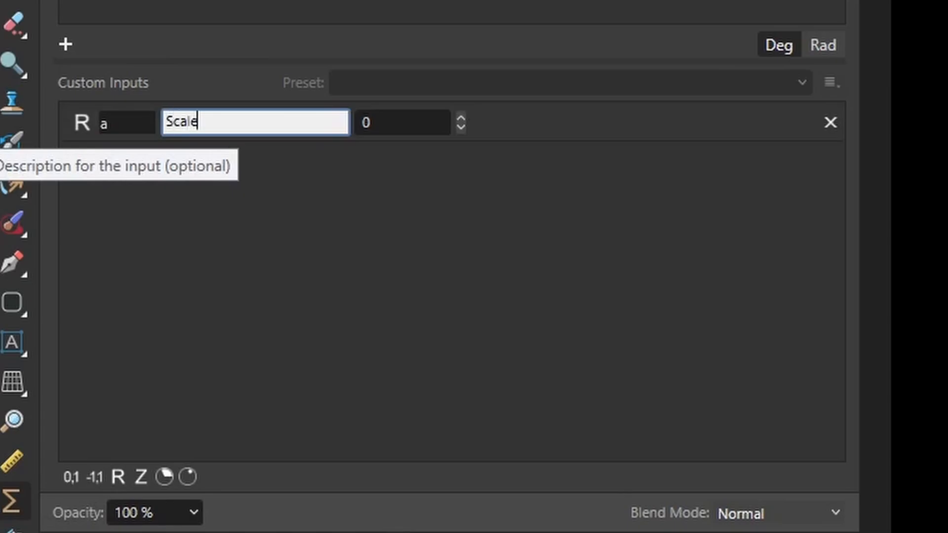
click(459, 119)
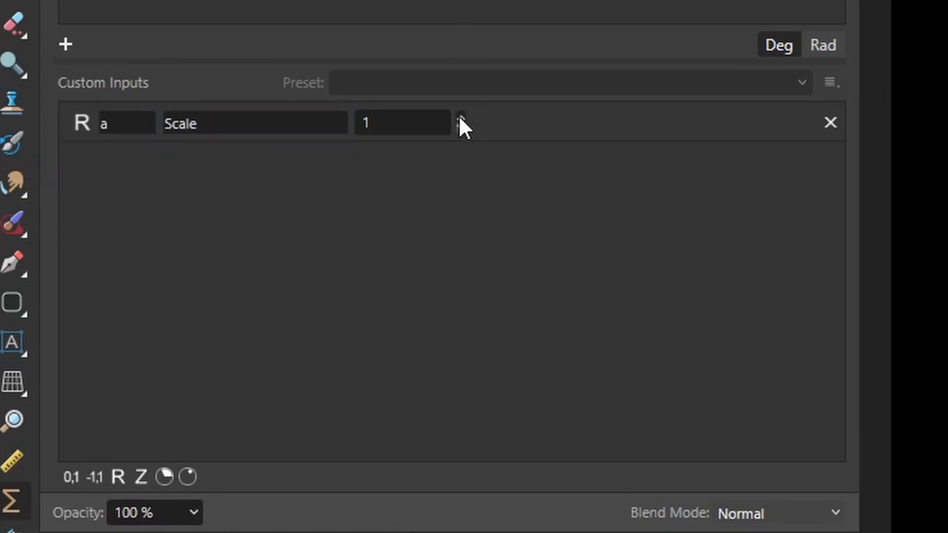
click(460, 119)
click(459, 119)
click(459, 119)
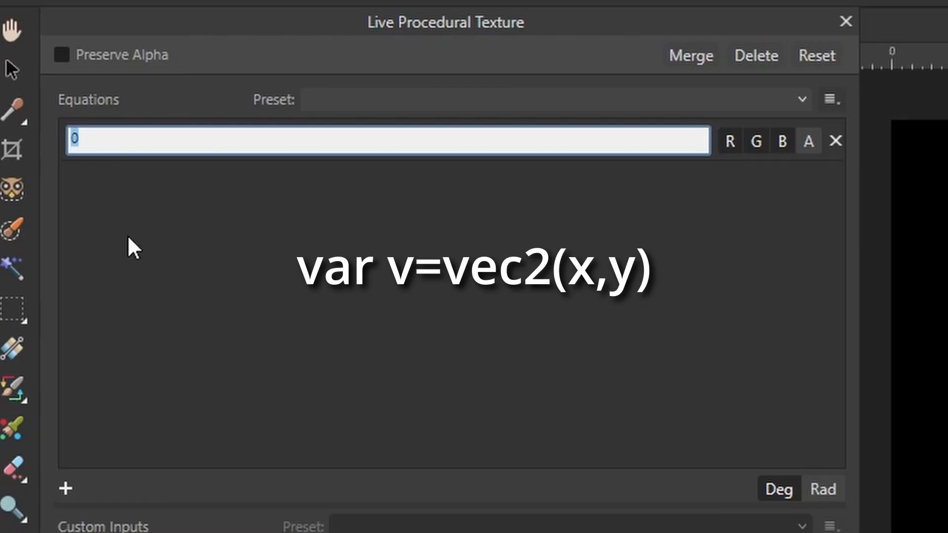
Enter var v=vec2(x,y)*a/w as the texture's equation.
text(var v=vec2()
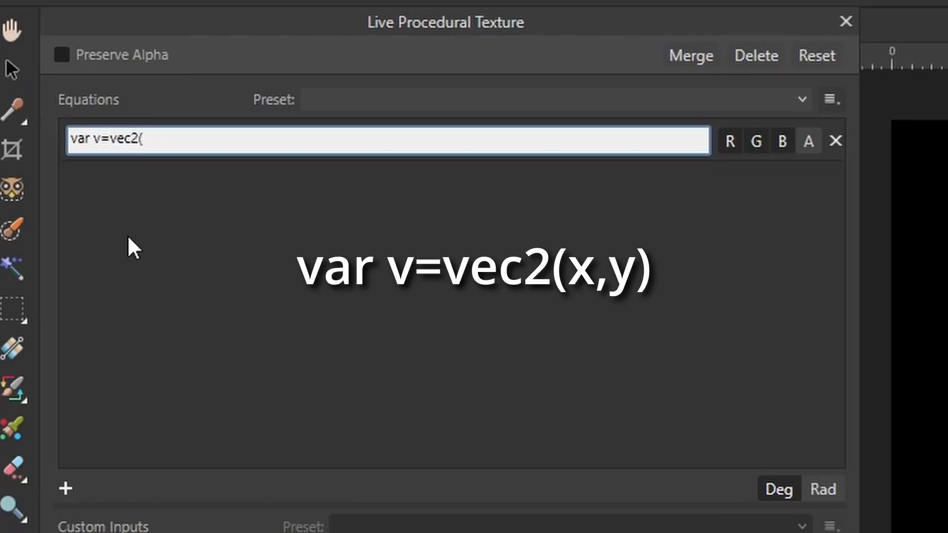
text(x,y))
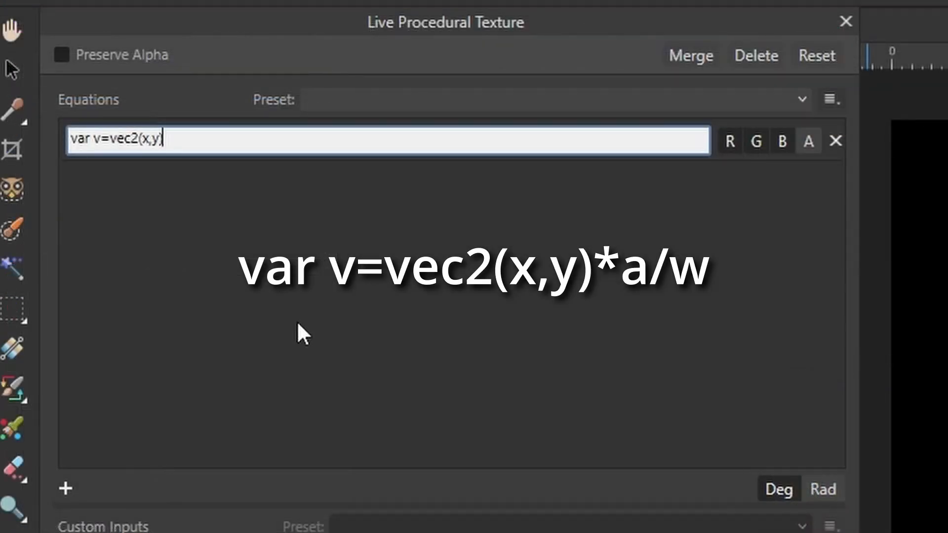
text(*a/w)
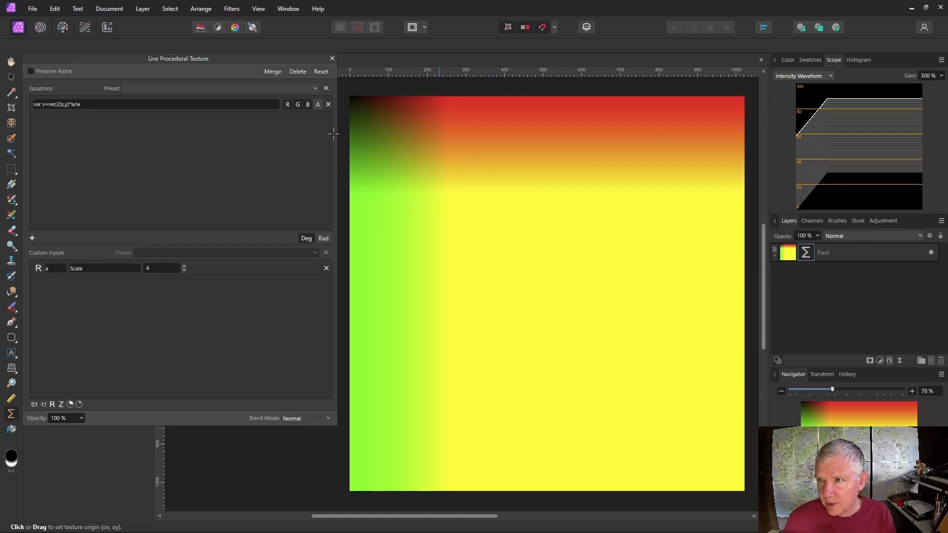
Append ; var v1=fraction(v) to the end of the equation and apply it.
click(96, 107)
click(96, 107)
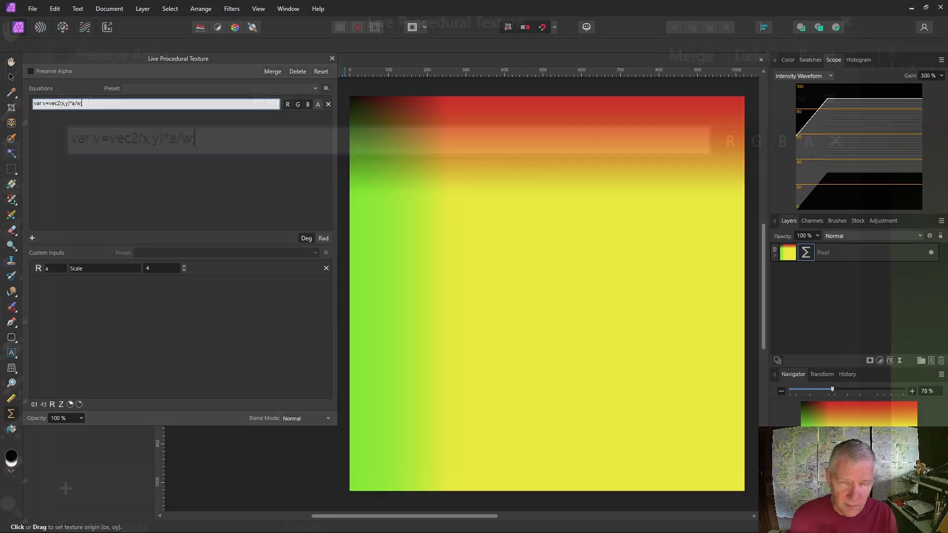
text(; v)
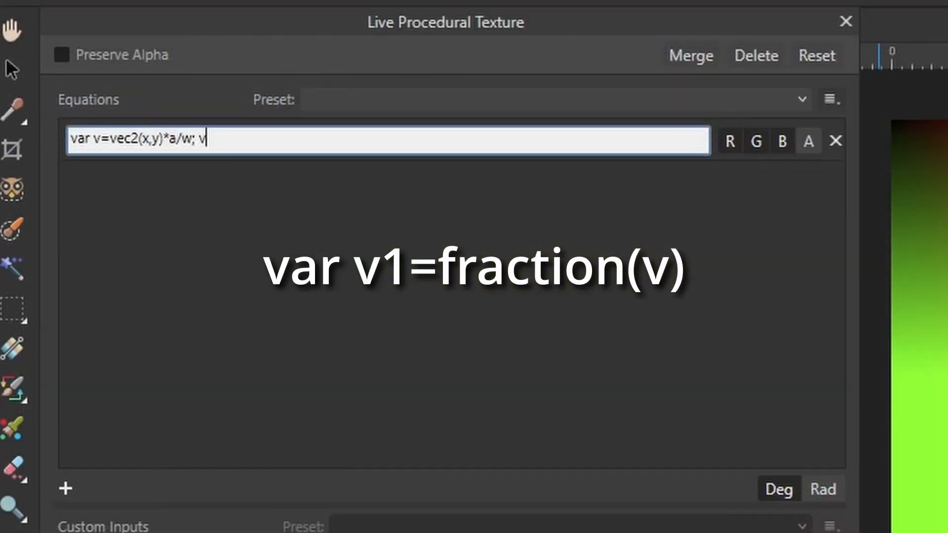
text(ar v1=frac)
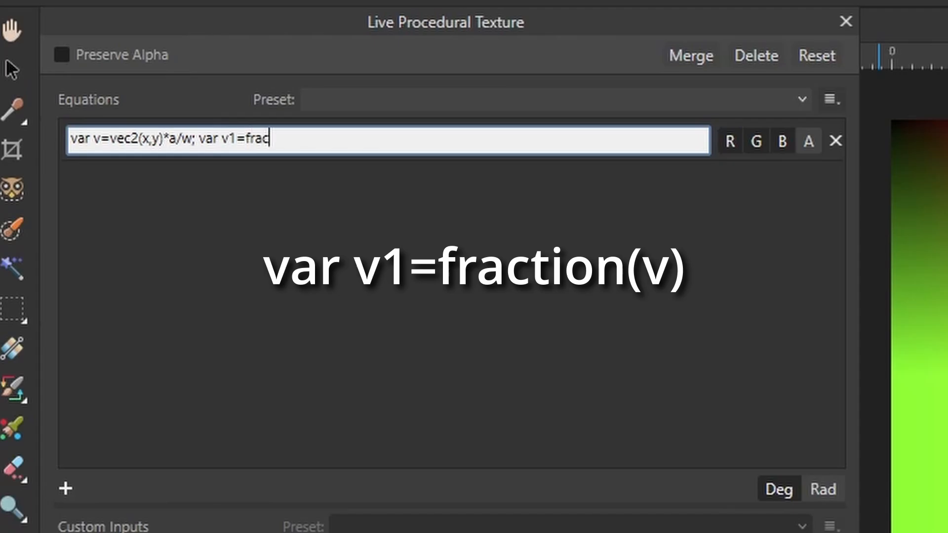
text(tion(v))
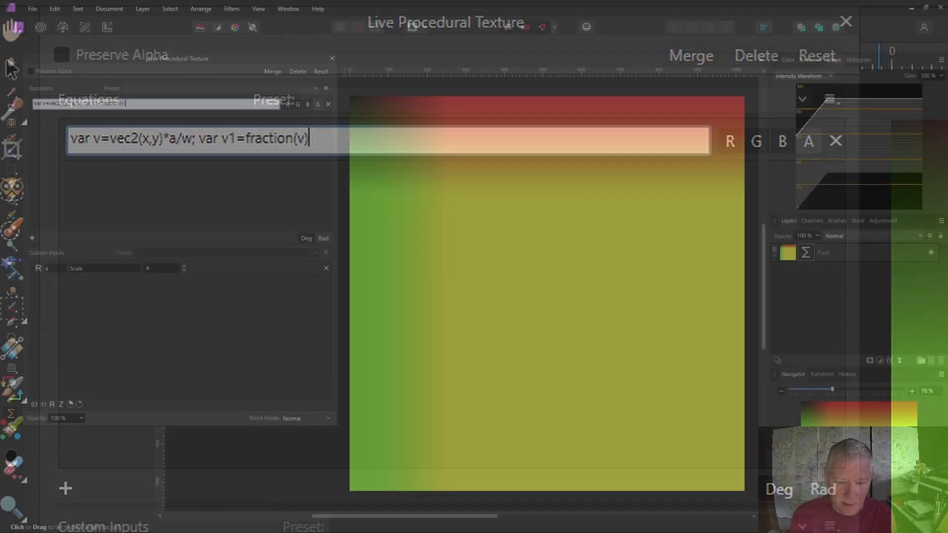
key(Return)
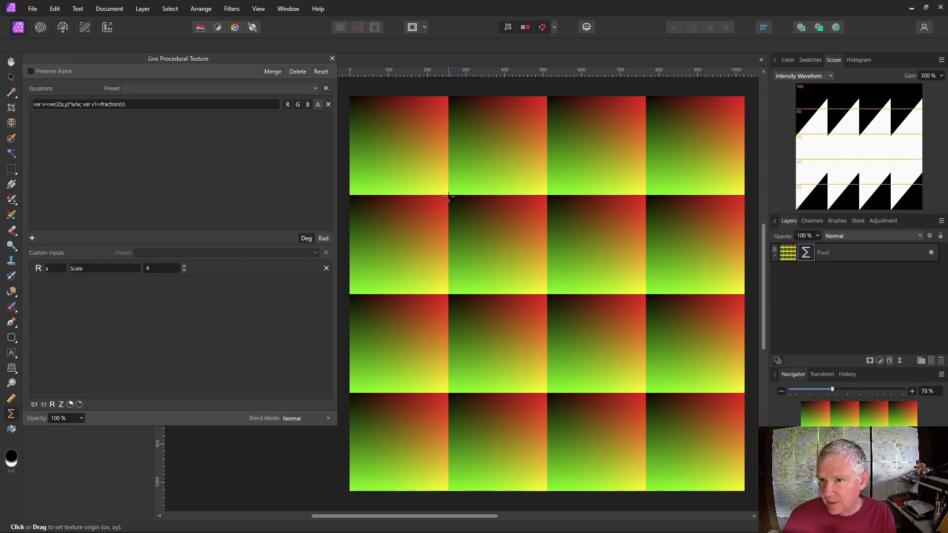
Subtract .5 from fraction(v) so the second variable reads var v1=fraction(v)-.5.
click(130, 104)
click(129, 103)
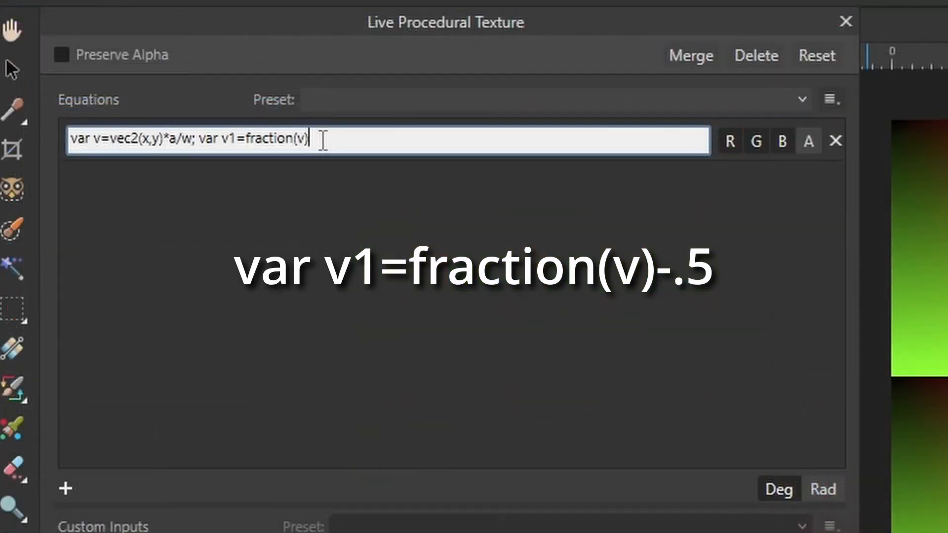
text(-.5)
key(Return)
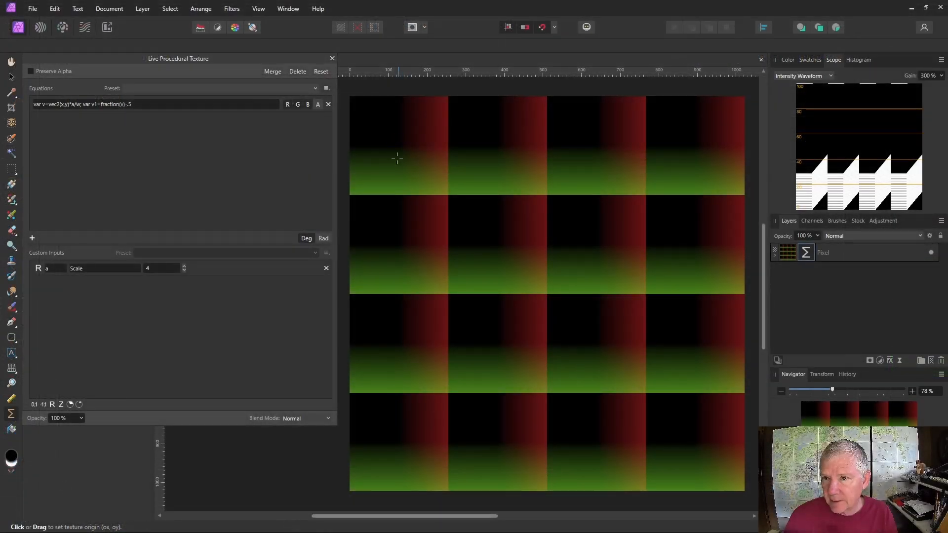
Append a third variable, ; var m1=length(v1), to the end of the equation.
click(271, 163)
text(;)
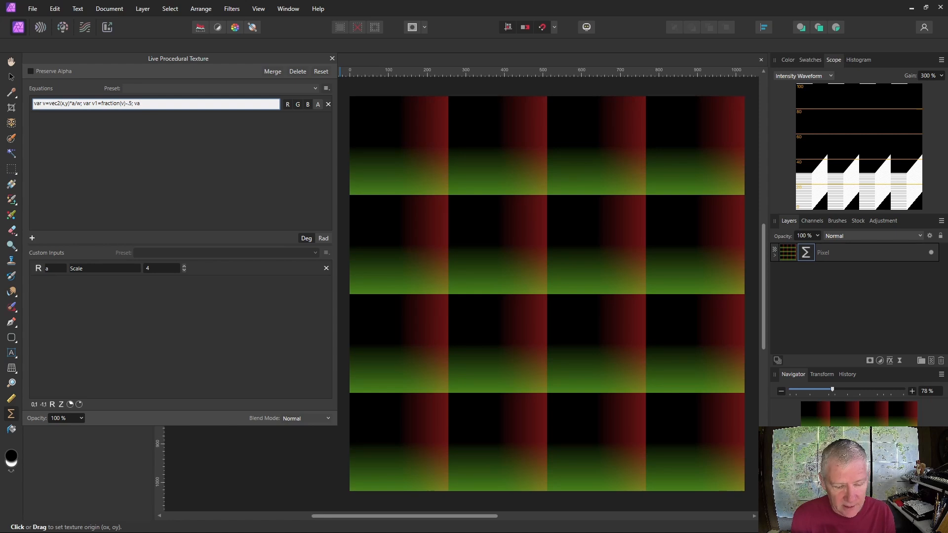
text(var)
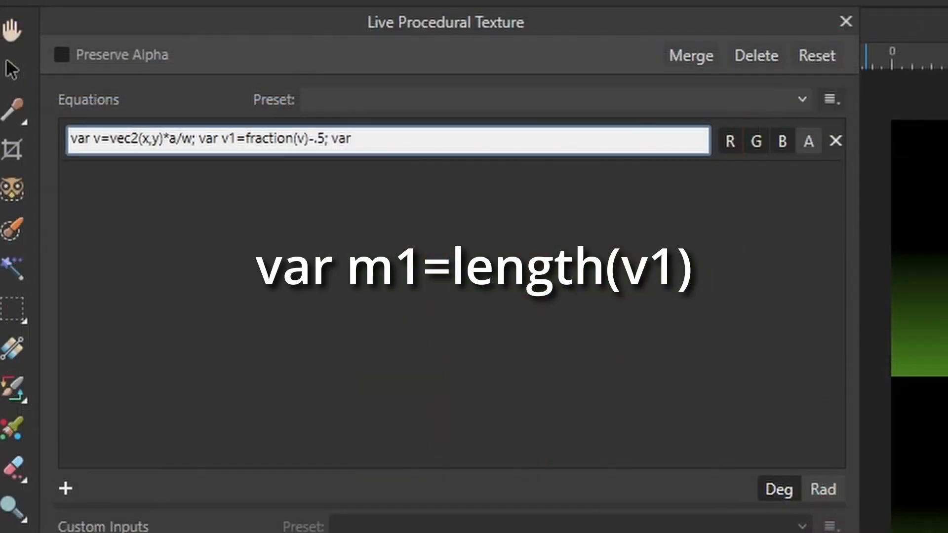
text( m1=)
text(length)
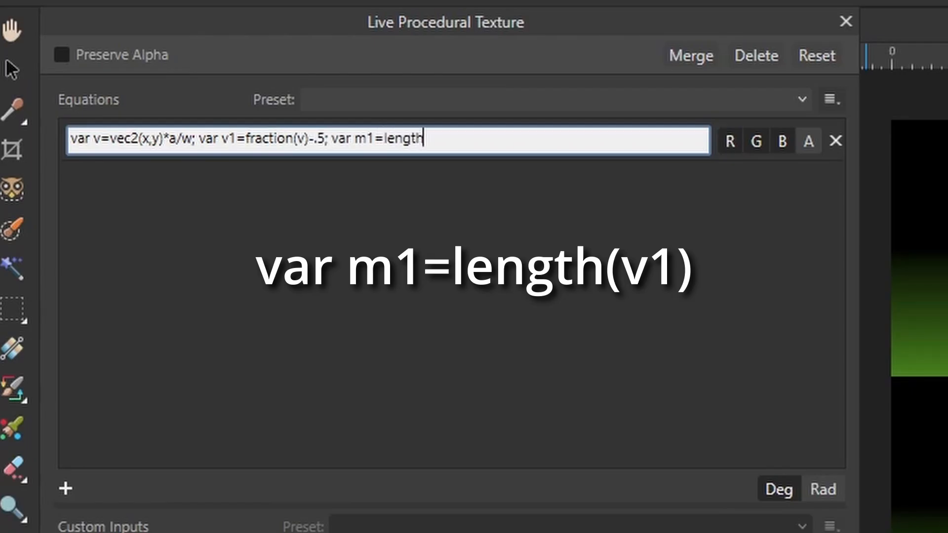
text((v1))
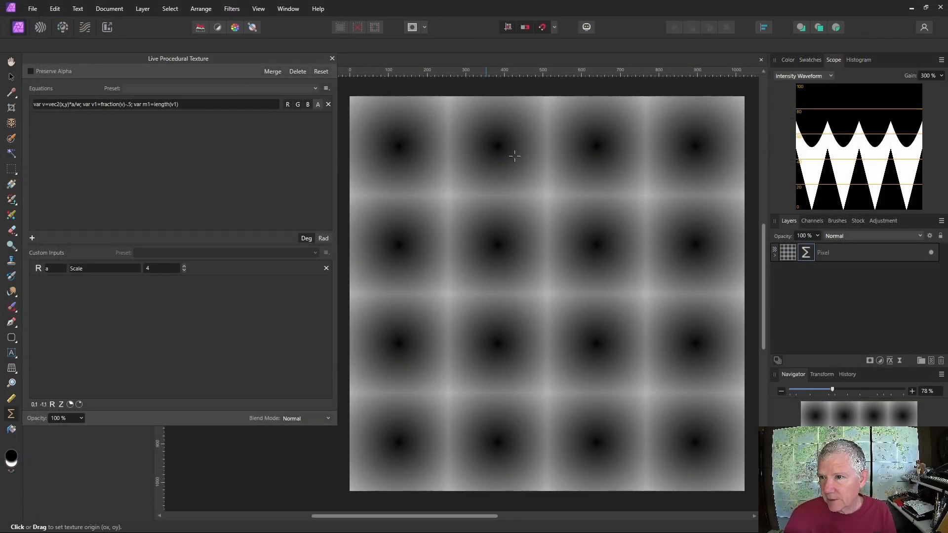
Wrap length(v1) in a smoothstepn function so the last variable reads var m1=smoothstepn(.5,.5,length(v1)), and apply the equation.
click(153, 105)
click(153, 105)
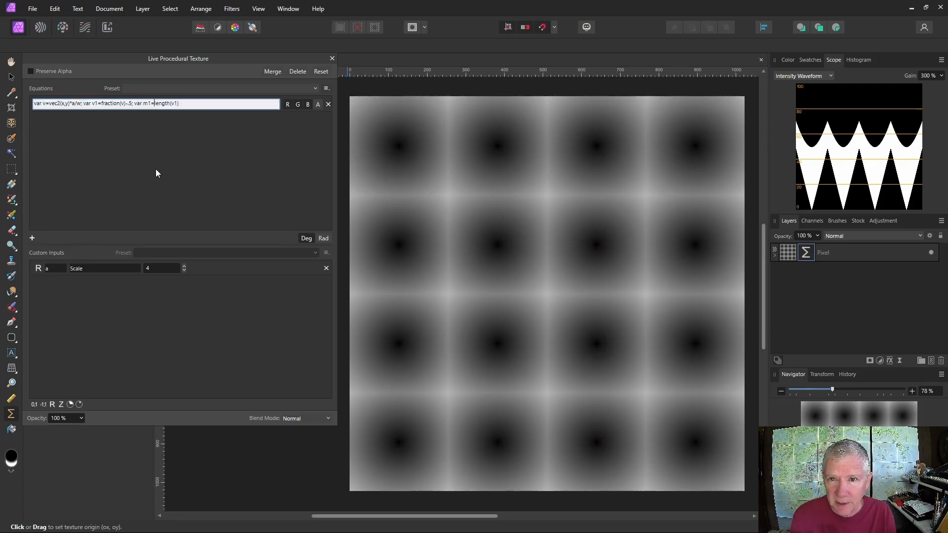
text(smoot)
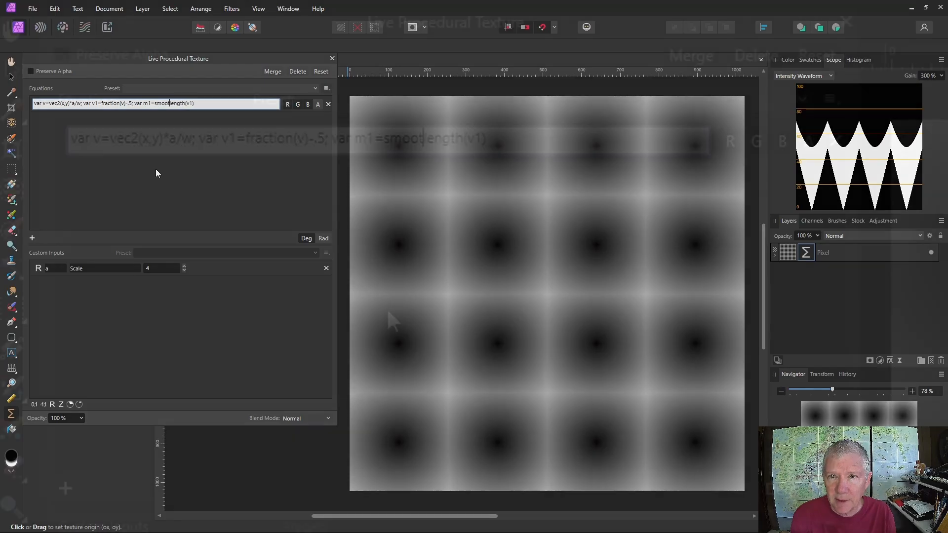
text(hstepn)
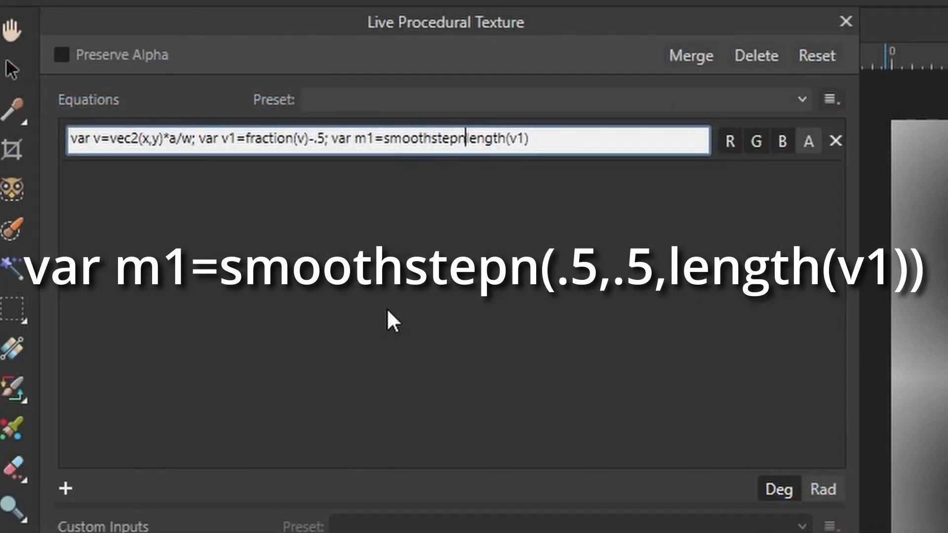
text(()
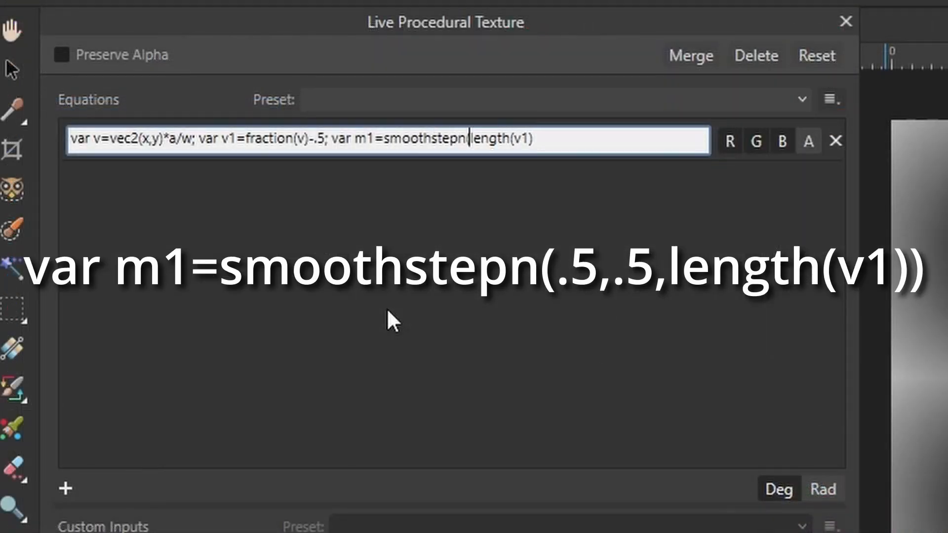
text(.)
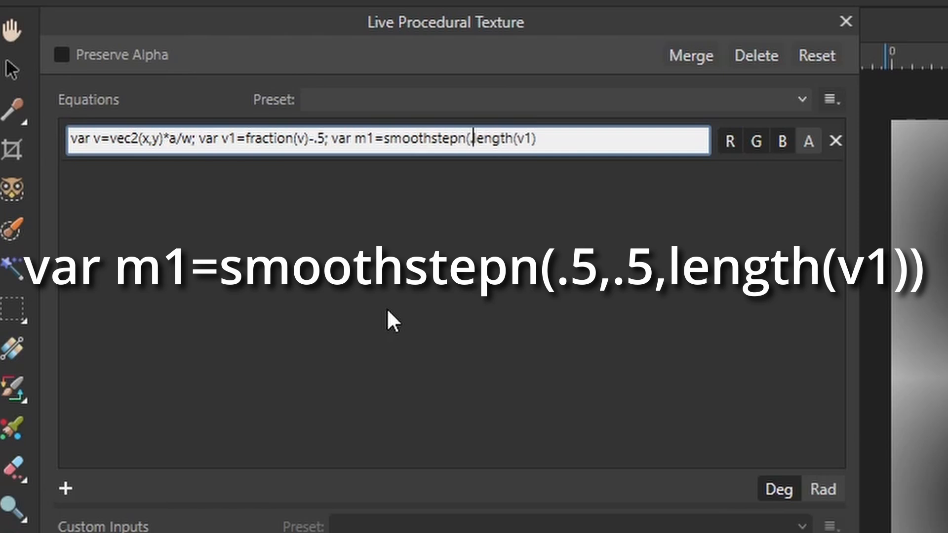
text(5,.5)
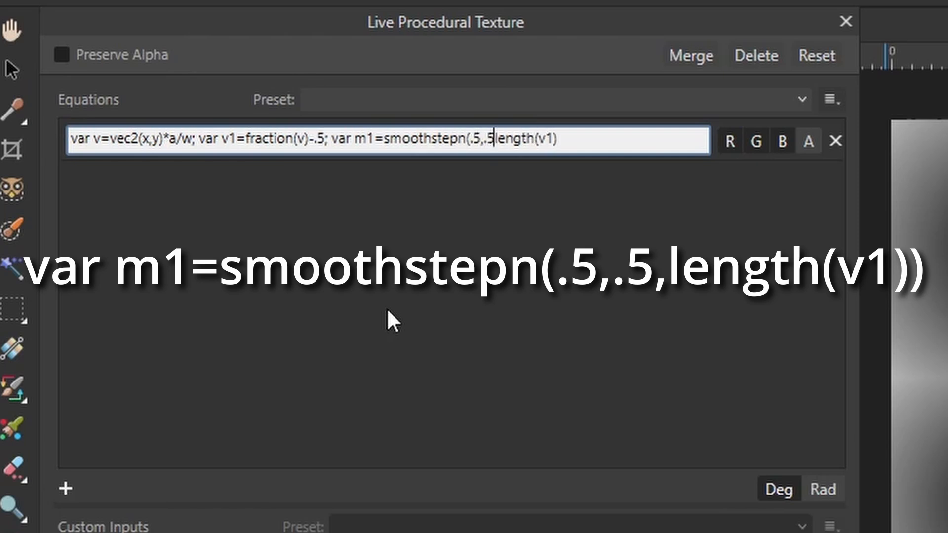
text(,)
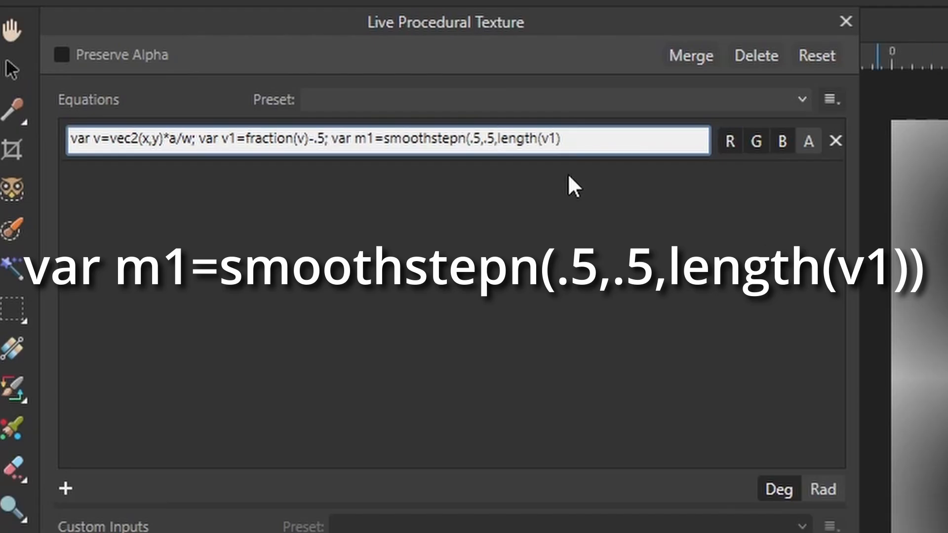
click(567, 147)
text(;)
key(Return)
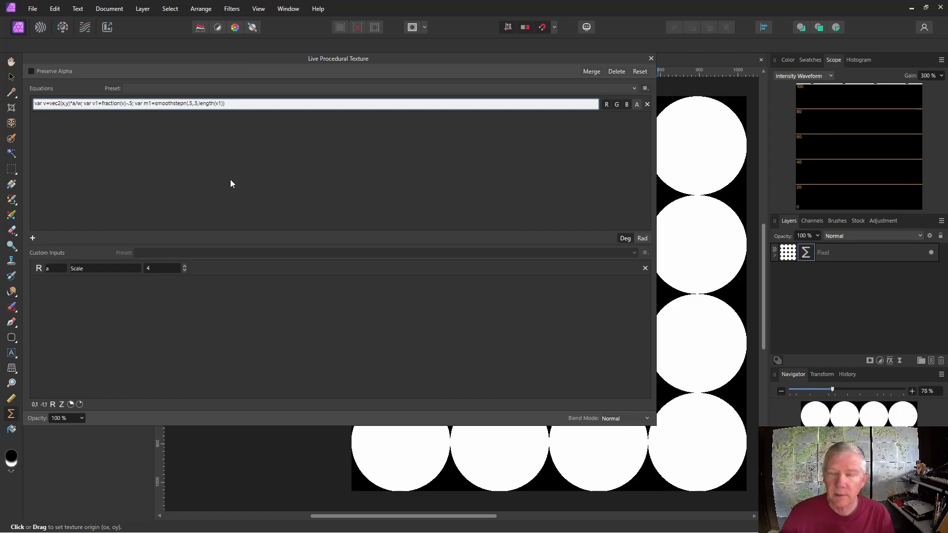
Multiply the m1 expression by osci(v.y), apply the equation, and narrow the Live Procedural Texture dialog to uncover the canvas.
text(*b)
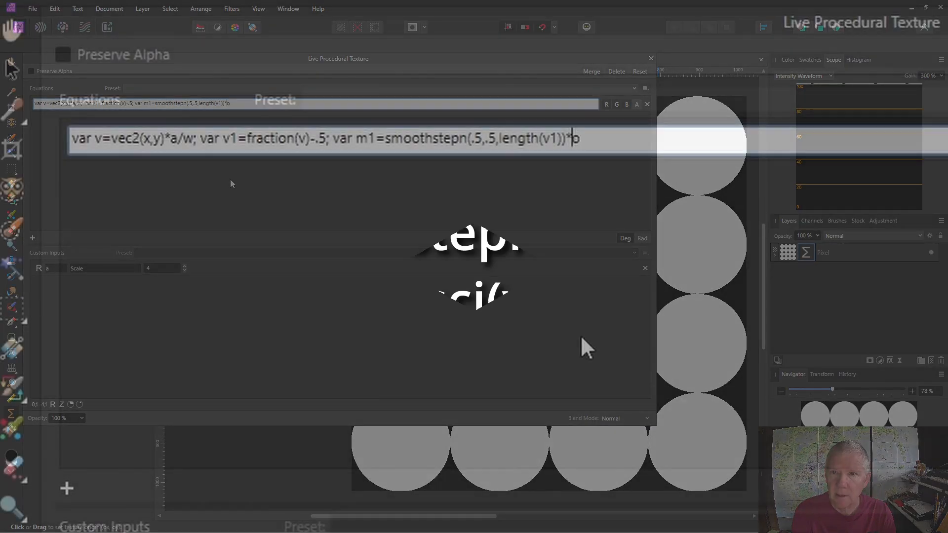
text(sci()
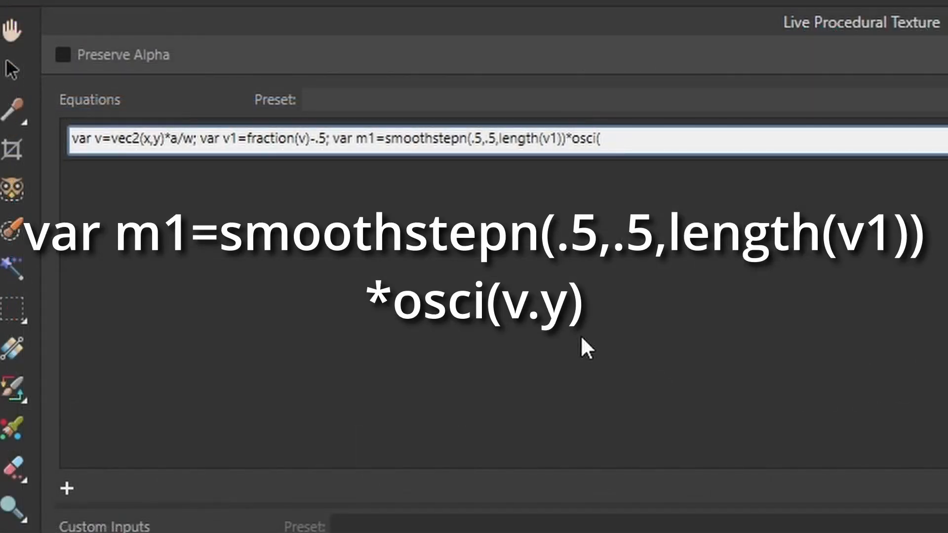
text(v.y))
key(Return)
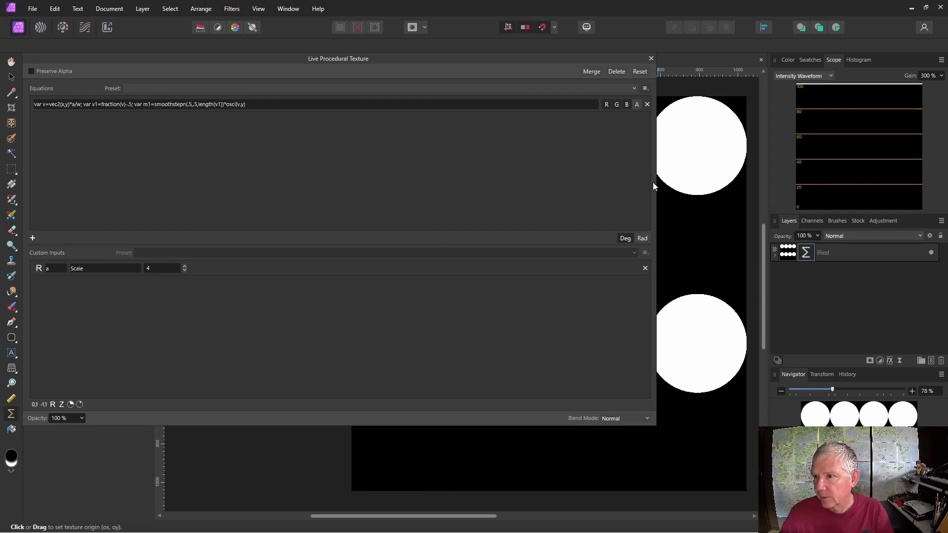
drag(653, 186, 338, 188)
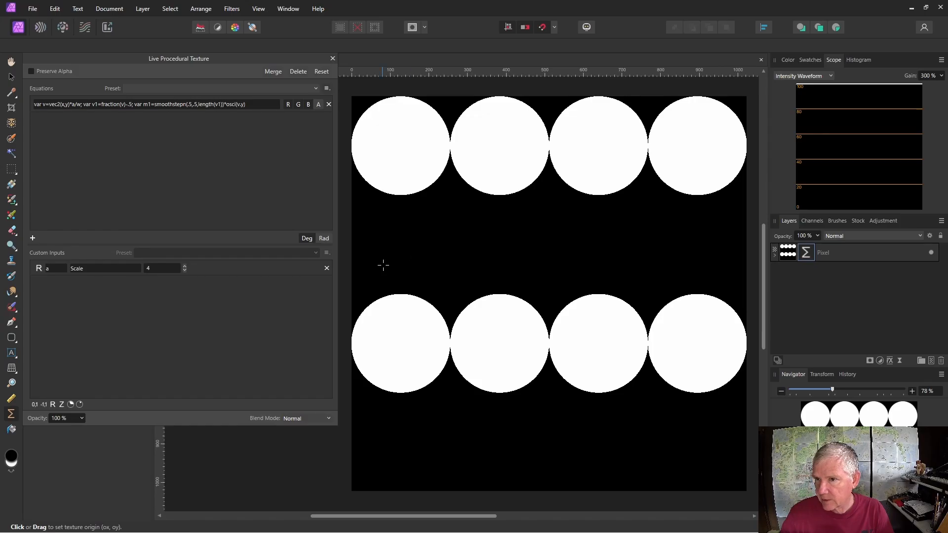
Append a semicolon and a copy of the statement var v1=fraction(v)-.5 to the end of the equation.
click(253, 104)
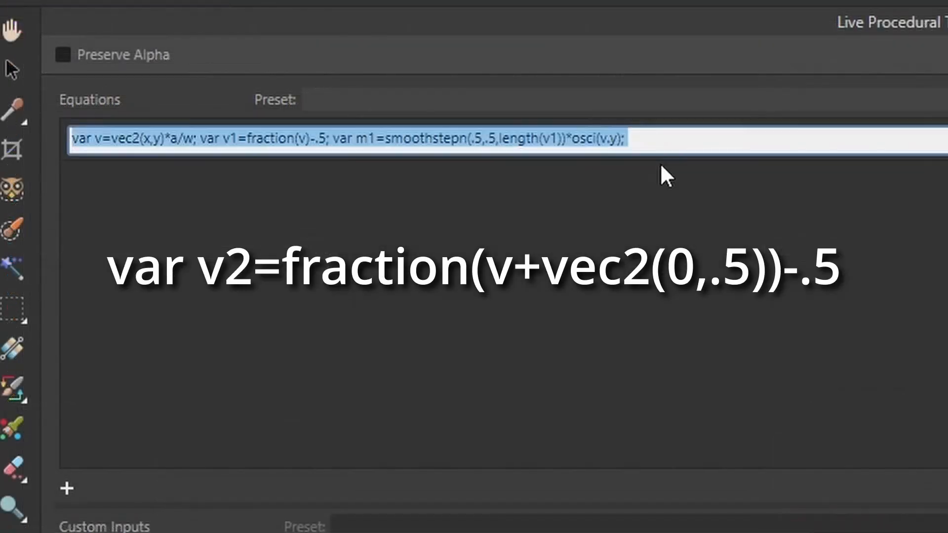
click(650, 139)
key(BackSpace)
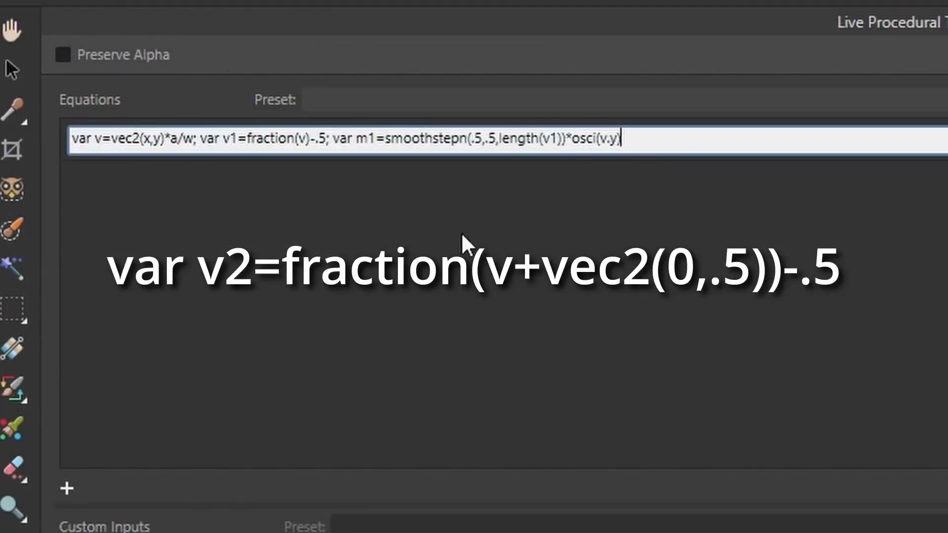
key(Return)
click(197, 142)
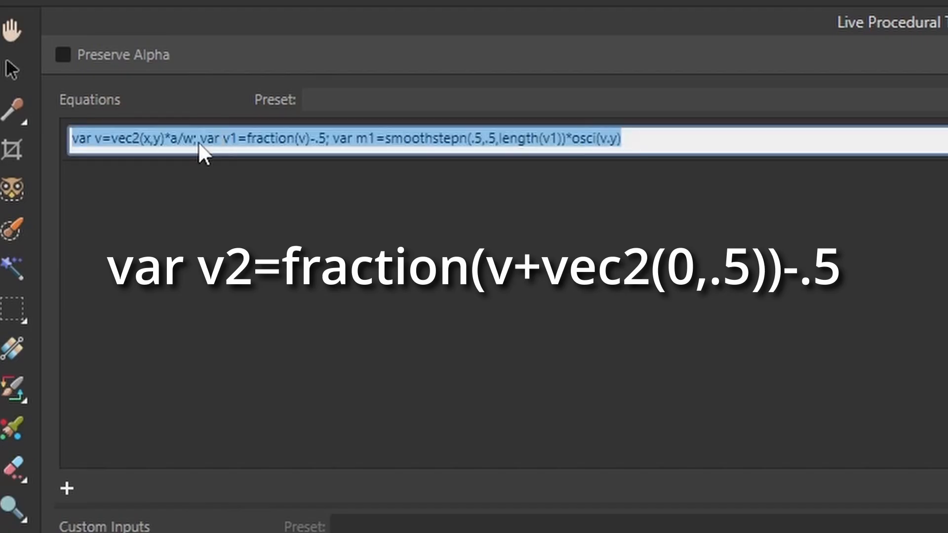
click(205, 139)
drag(200, 139, 327, 149)
key(ctrl+c)
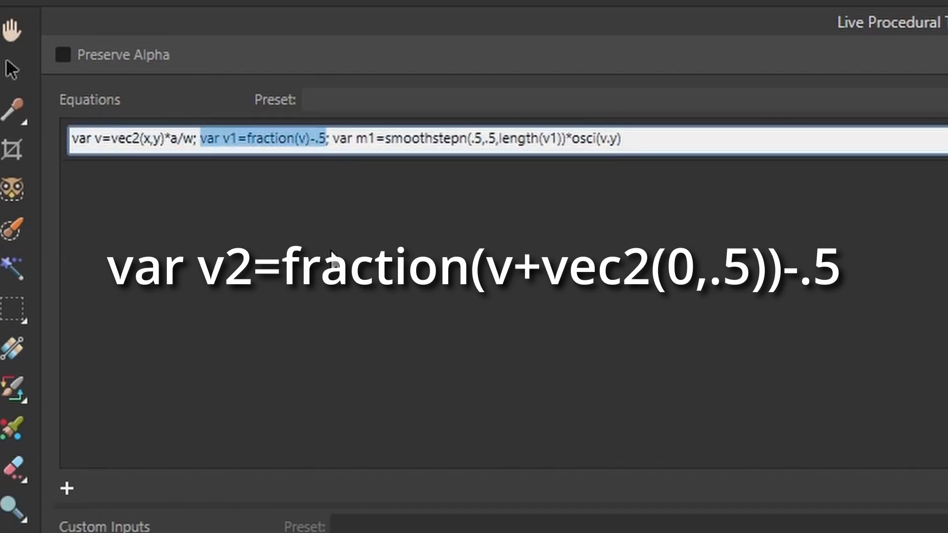
click(644, 139)
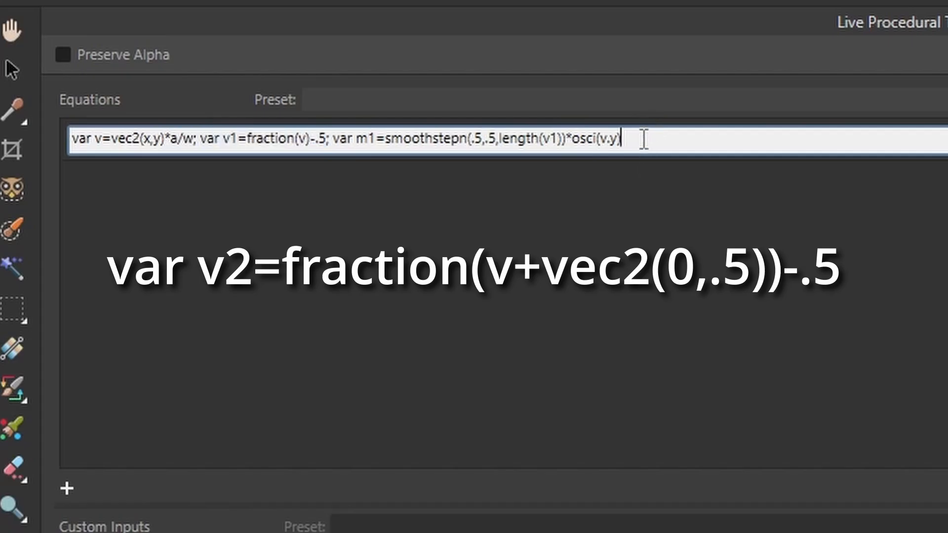
text(;)
key(ctrl+v)
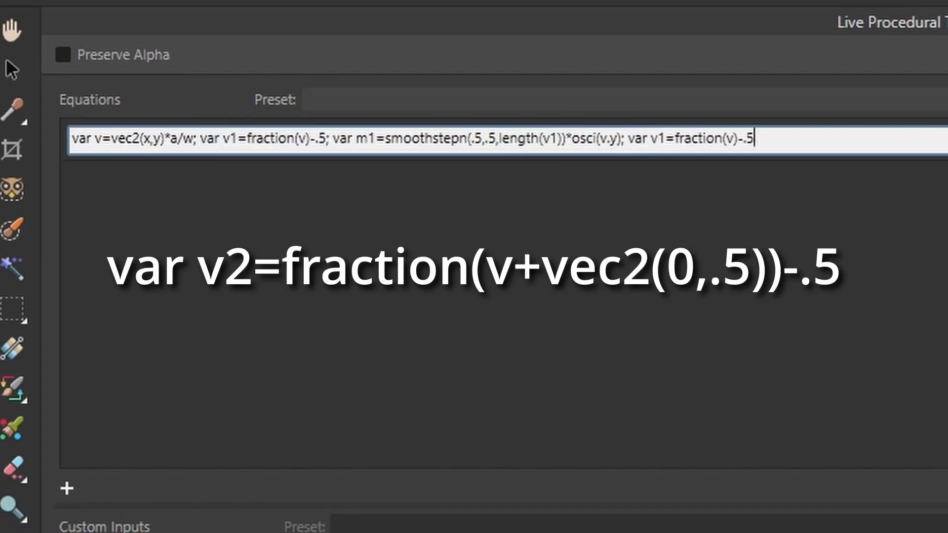
Rename the variable in the last statement so it reads var v2=fraction(v)-.5.
click(668, 140)
key(BackSpace)
text(2)
click(717, 228)
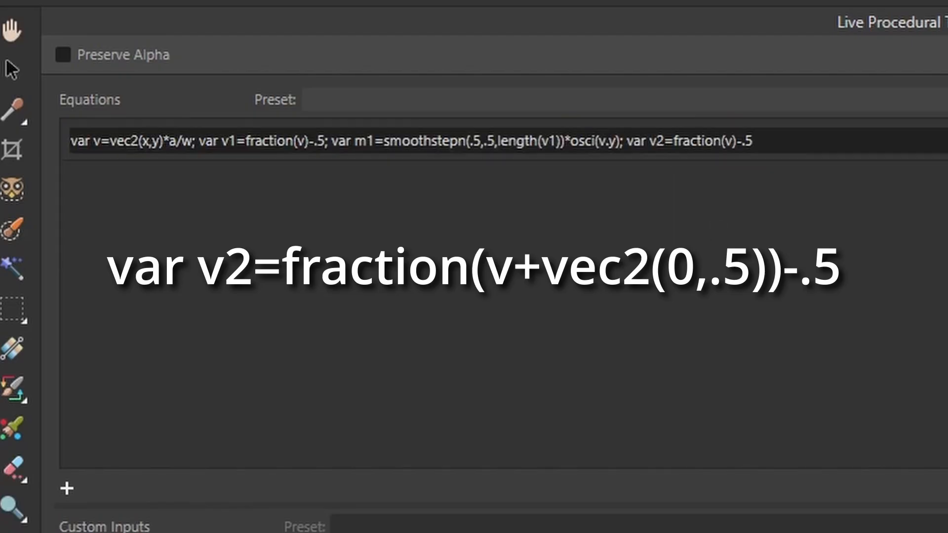
Offset v inside the v2 statement so it reads var v2=fraction(v+vec2(0,.5))-.5, and apply the equation.
click(730, 140)
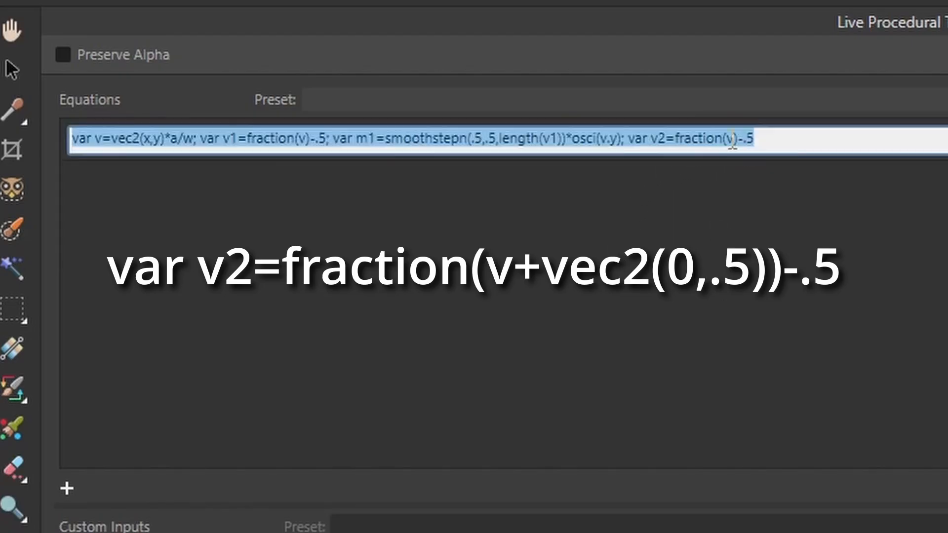
click(735, 139)
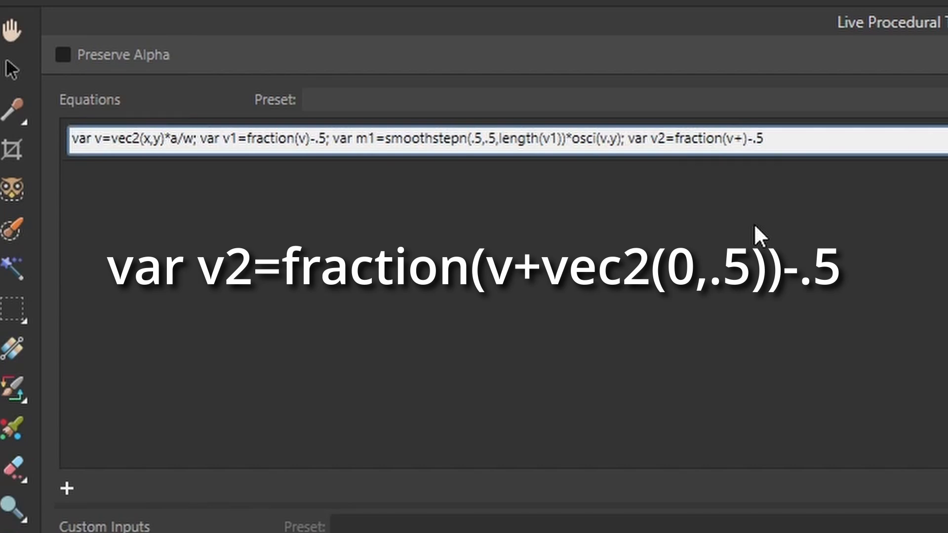
text(vec2)
text(()
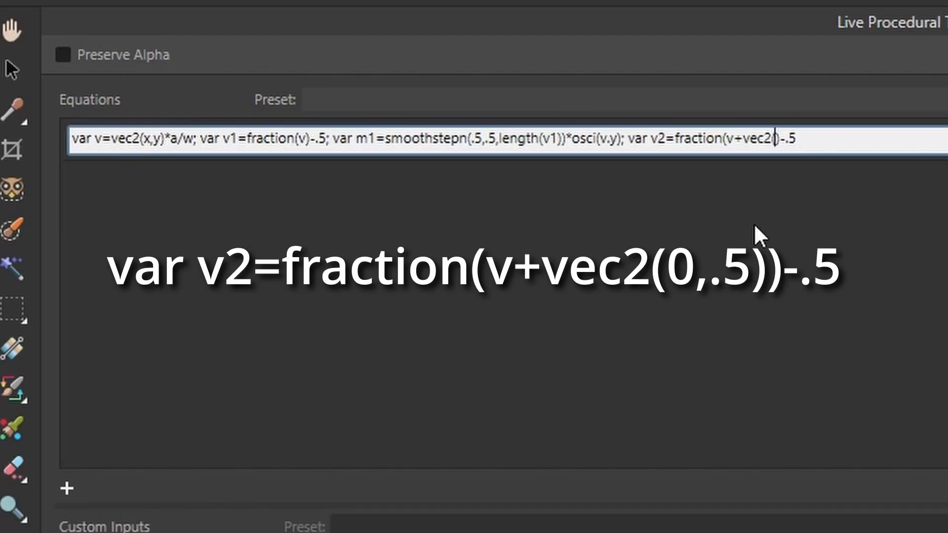
text(0,.5))
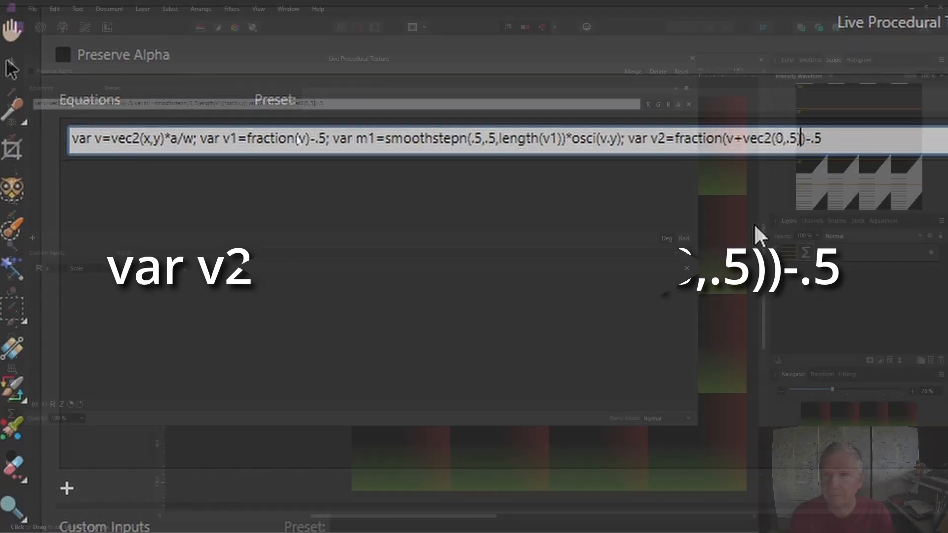
click(316, 141)
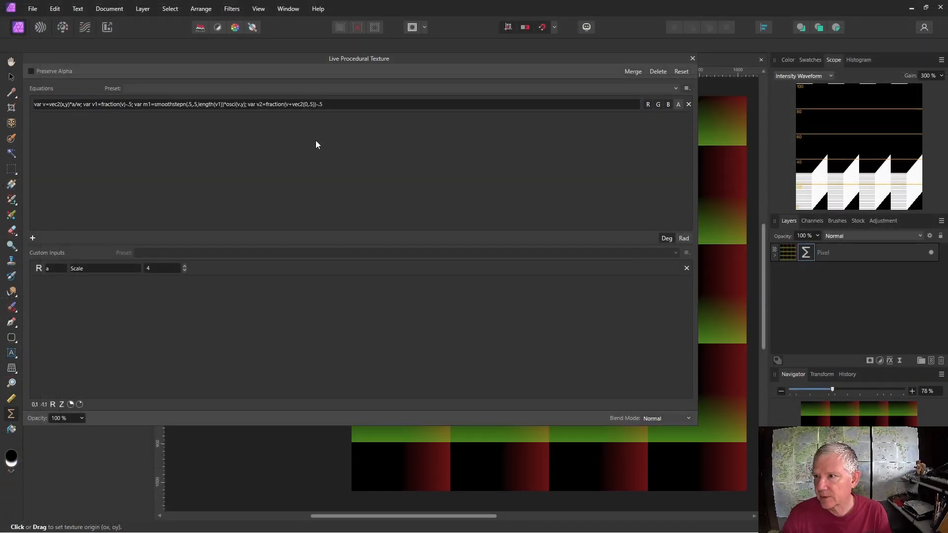
drag(696, 170, 603, 154)
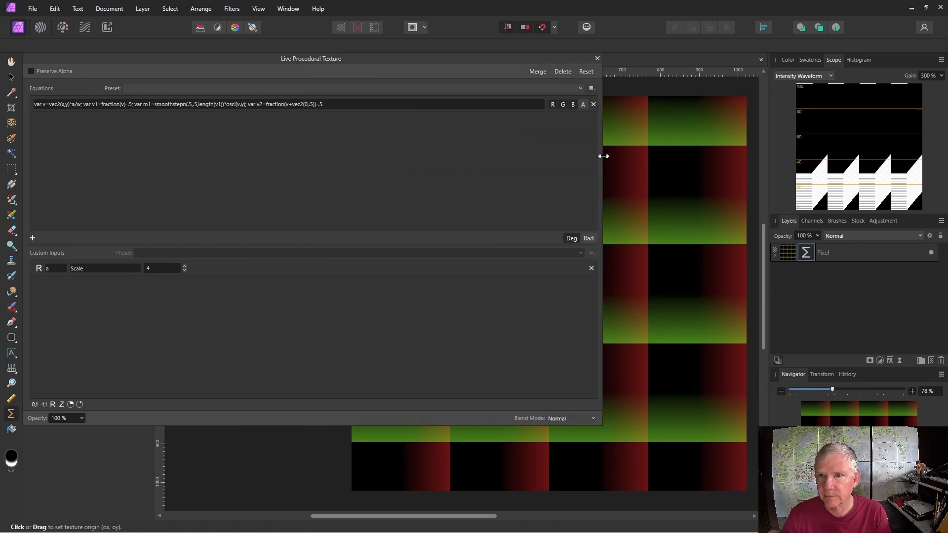
drag(603, 154, 626, 155)
Append a semicolon and a copy of var m1=smoothstepn(.5,.5,length(v1))*osci(v.y) to the end of the equation.
click(596, 137)
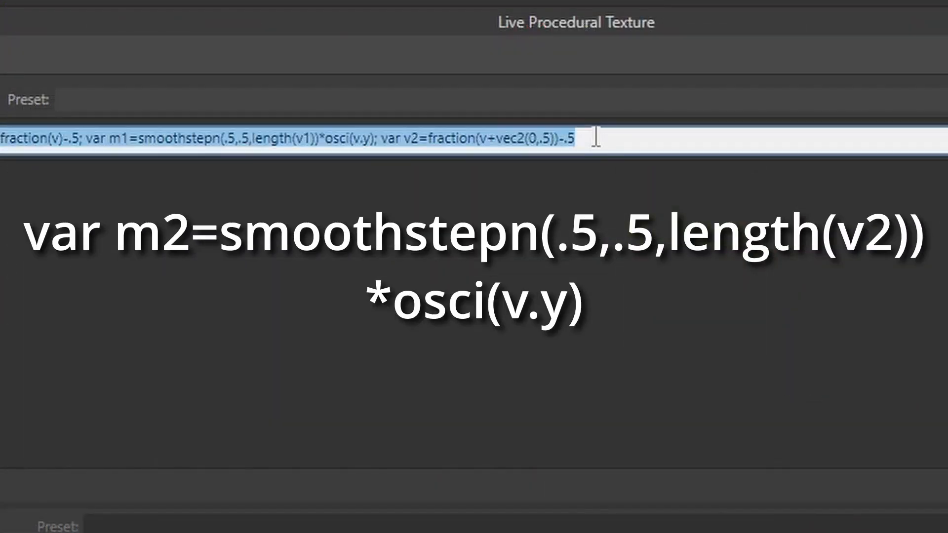
click(597, 138)
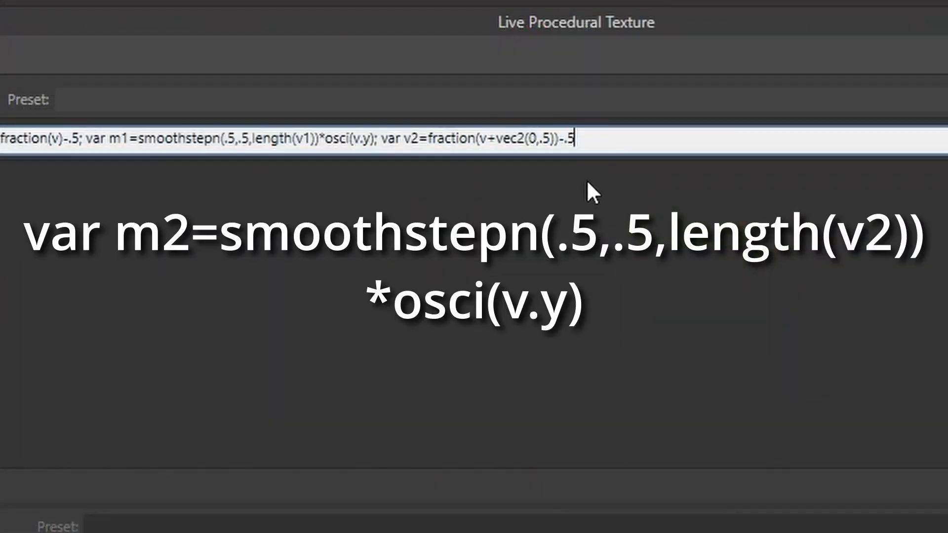
text(;)
drag(87, 139, 376, 127)
key(ctrl+c)
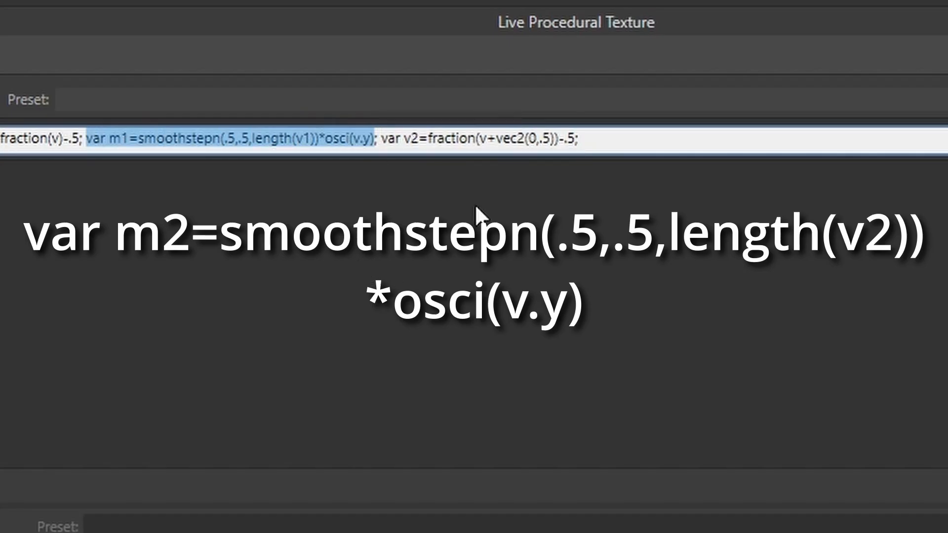
click(598, 135)
key(ctrl+v)
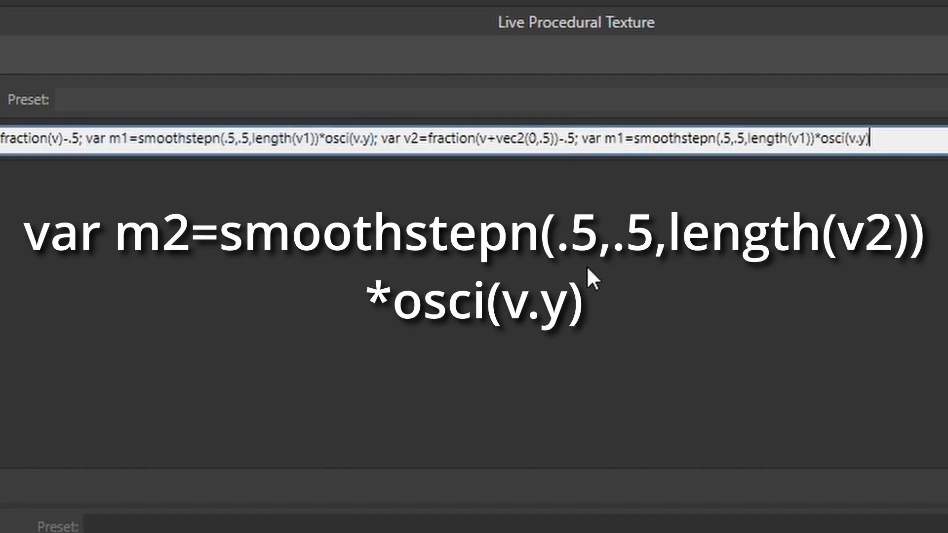
Change the last statement to var m2=smoothstepn(.5,.5,length(v2))*osci(v.y) and apply the equation.
click(629, 132)
key(BackSpace)
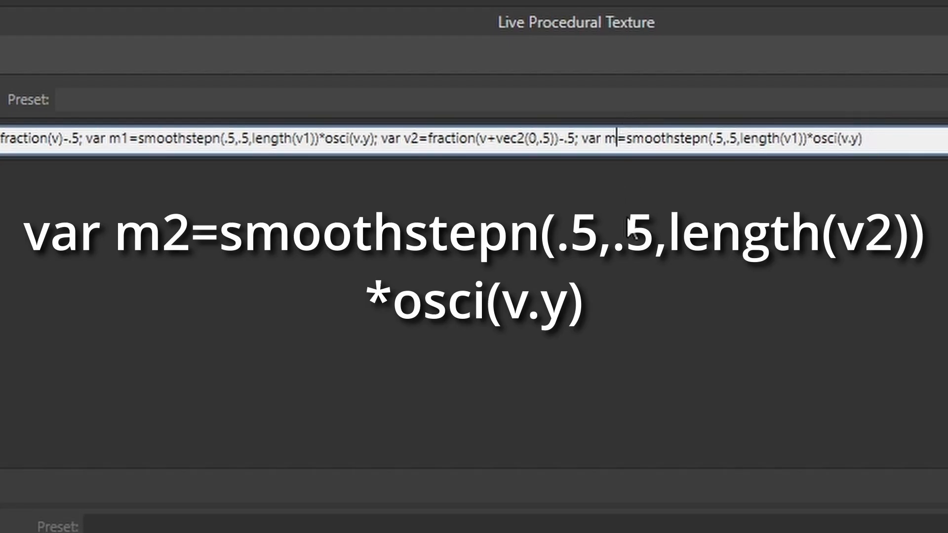
text(2)
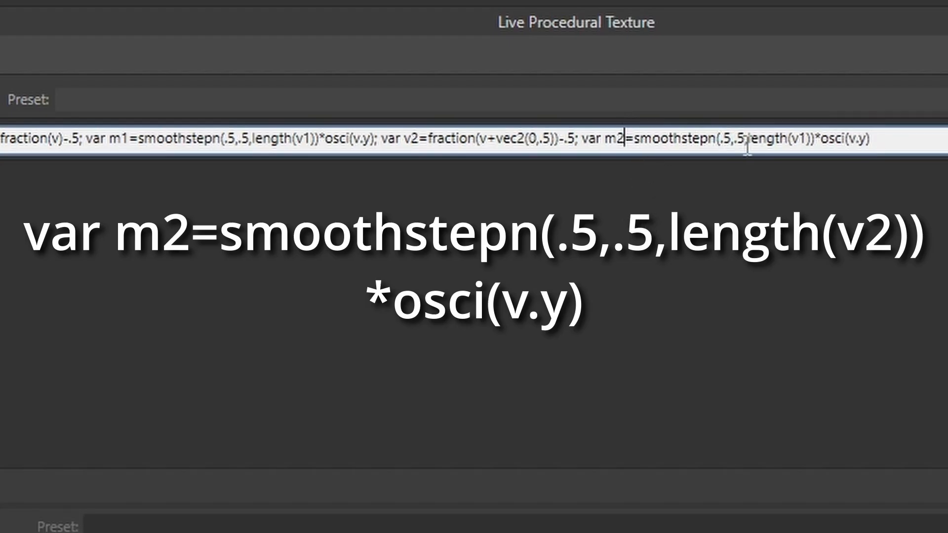
click(806, 139)
key(BackSpace)
text(2(x,y)*a/w; var v1=)
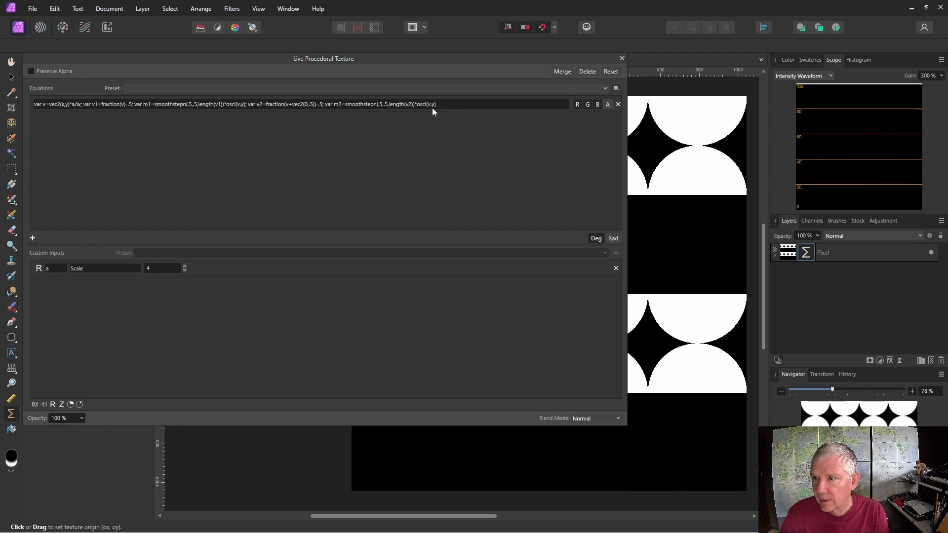
drag(626, 176, 575, 173)
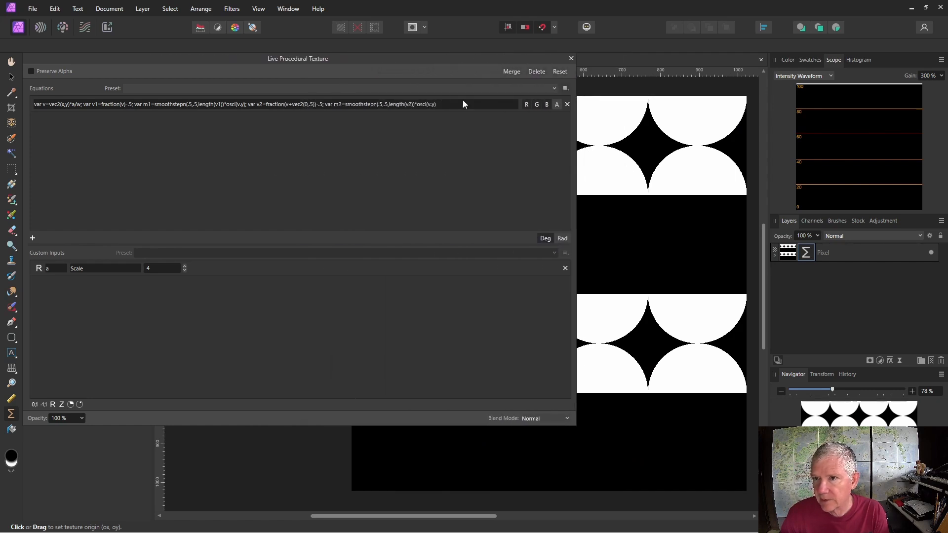
Shift the oscillation in the m2 statement to osci(v.y-.5) and apply the equation.
click(434, 105)
click(435, 105)
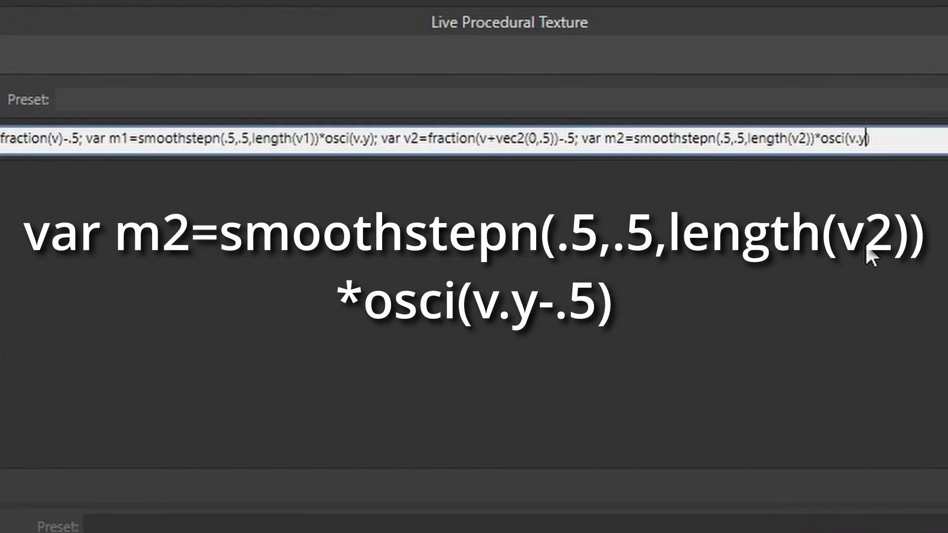
text(-.5)
key(Return)
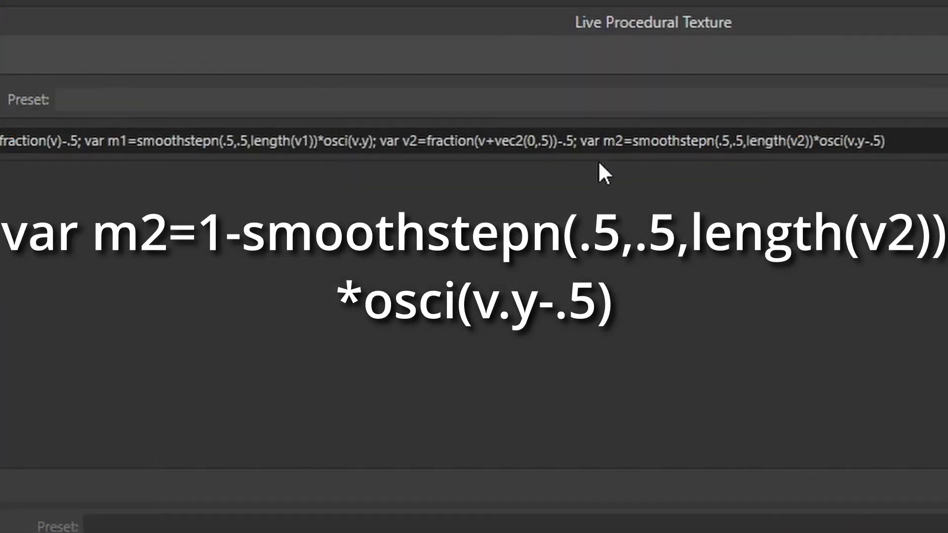
Invert m2 by inserting 1- before smoothstepn, and apply the equation to the canvas.
click(628, 144)
click(629, 144)
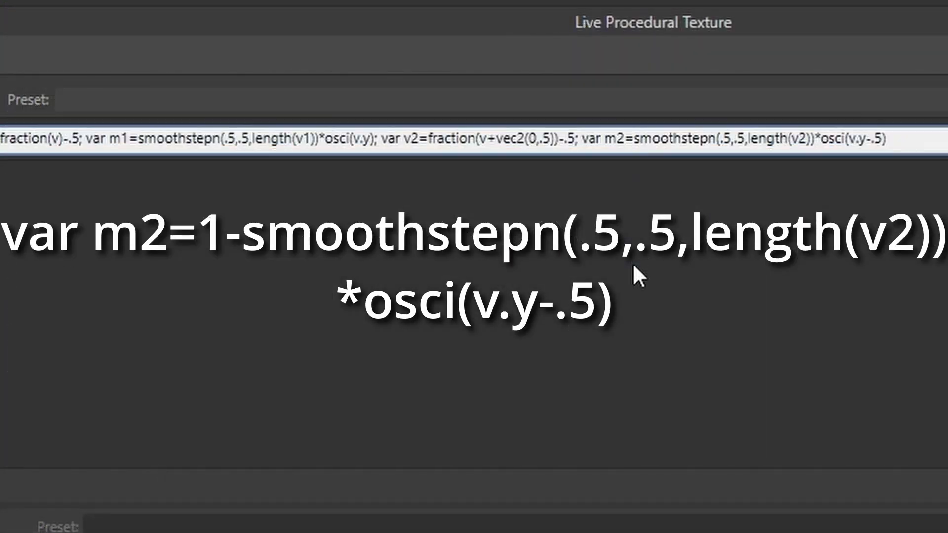
text(1-)
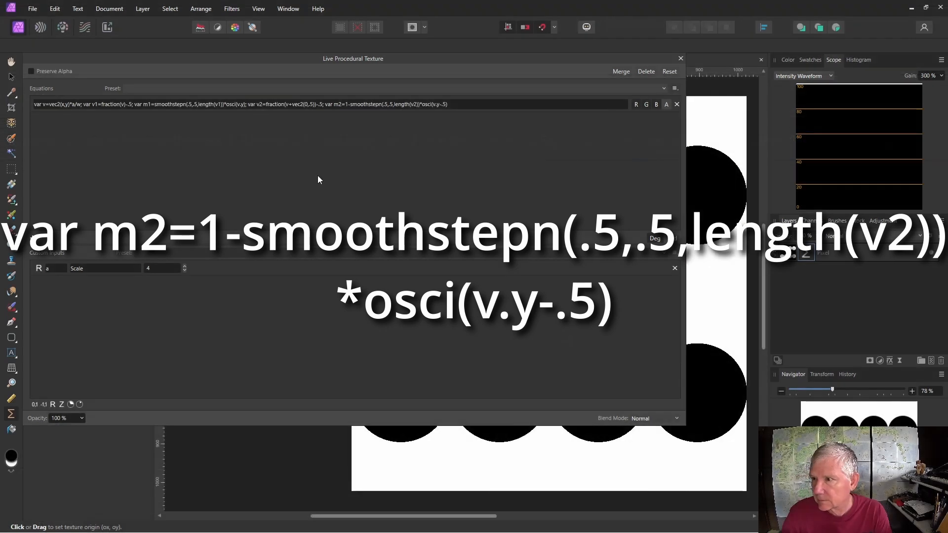
drag(682, 165, 567, 161)
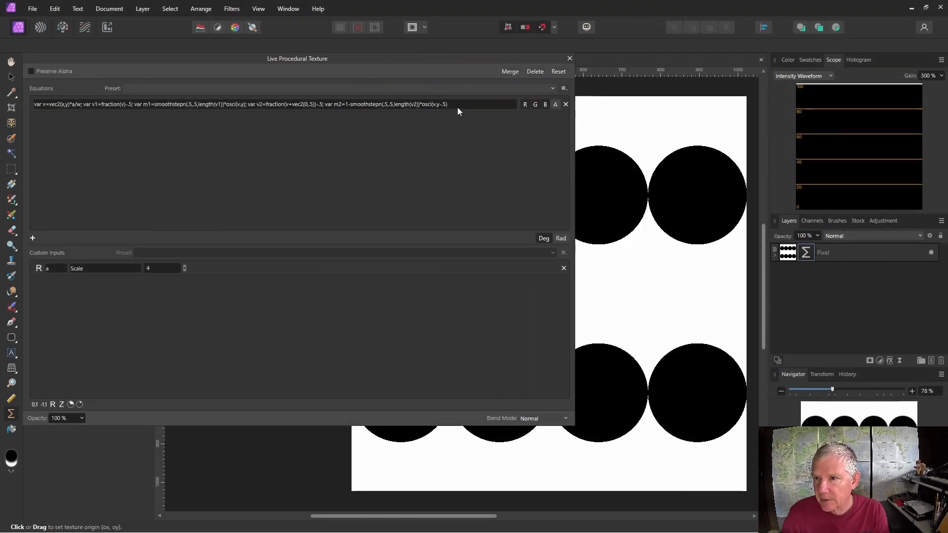
Append ; m1*m2 to the end of the equation and apply it.
click(452, 104)
click(452, 105)
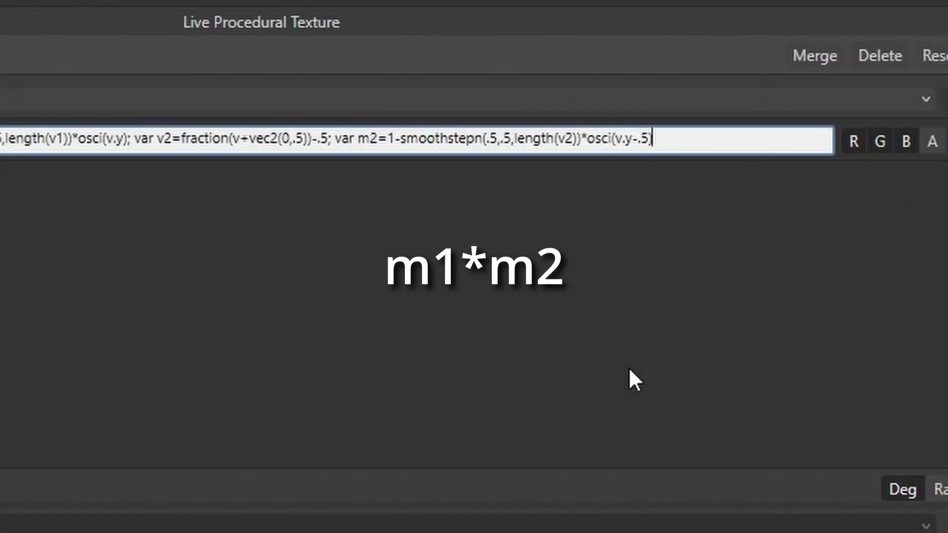
text(; m1*m2)
key(Return)
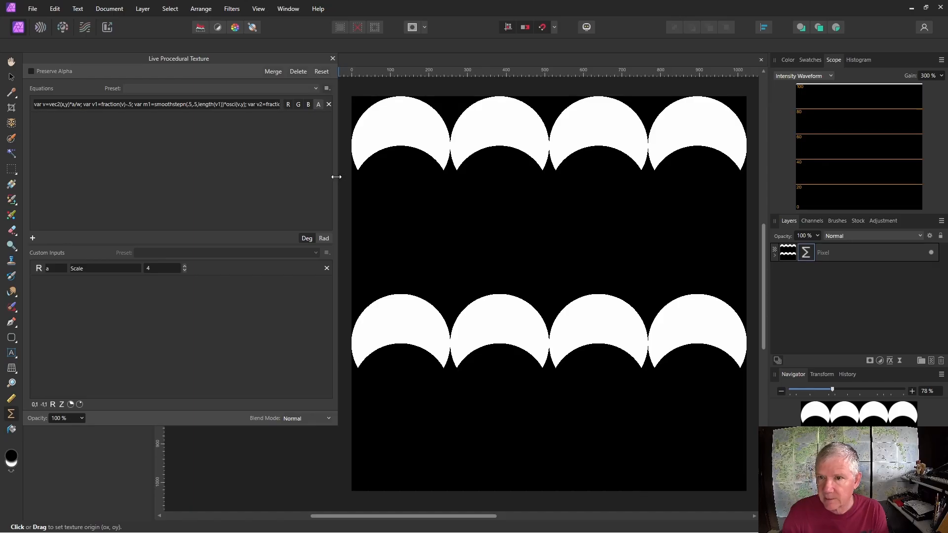
Append a copy of the v2 statement to the end of the equation and rename the copied variable v3.
drag(335, 178, 720, 179)
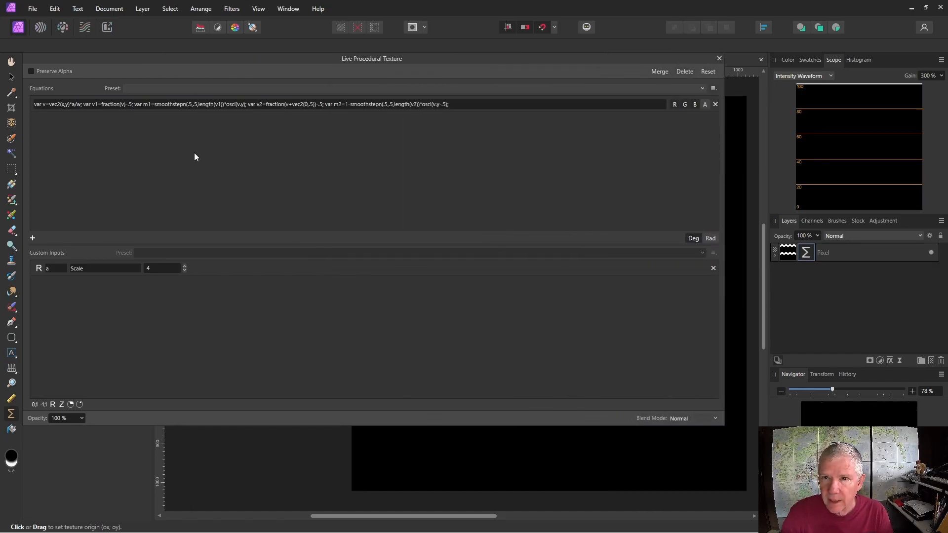
click(145, 104)
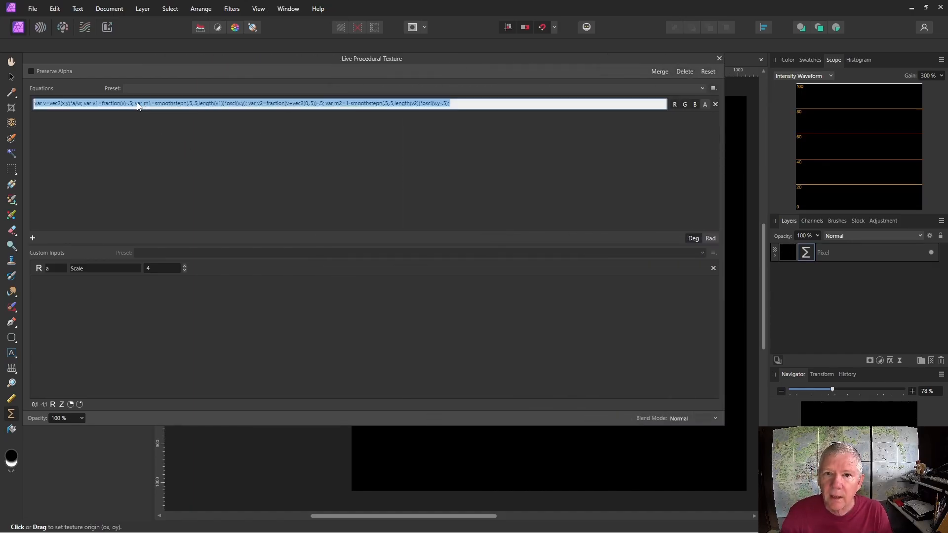
drag(247, 105, 325, 103)
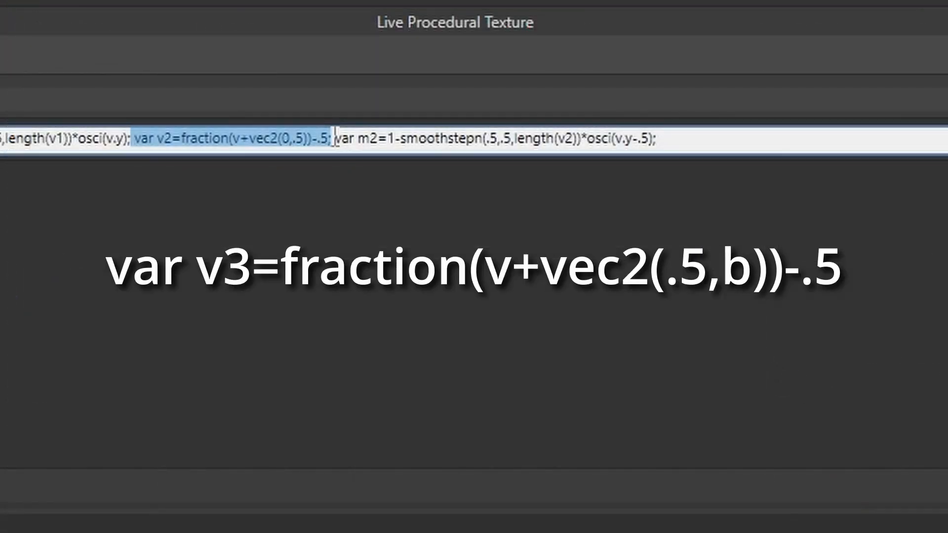
drag(336, 136, 332, 132)
key(ctrl+c)
click(702, 140)
key(ctrl+v)
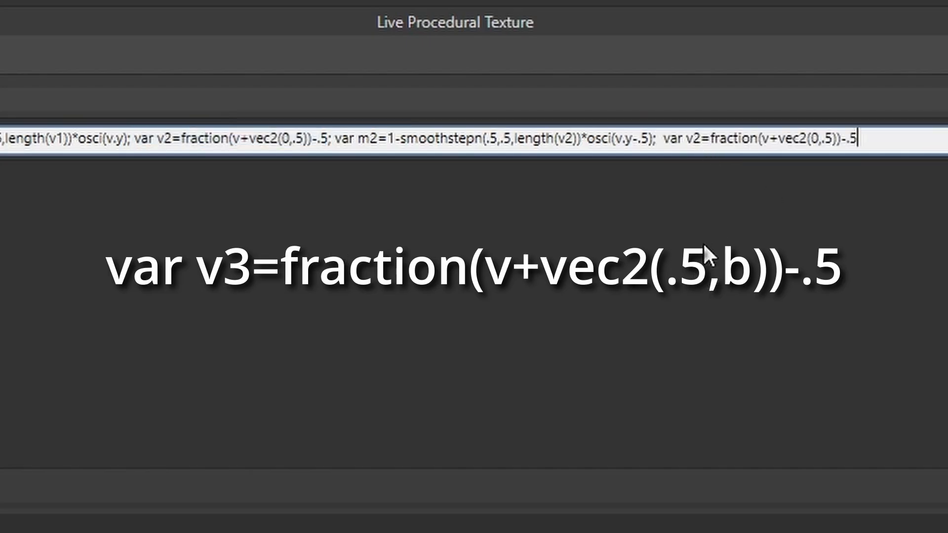
click(666, 139)
key(BackSpace)
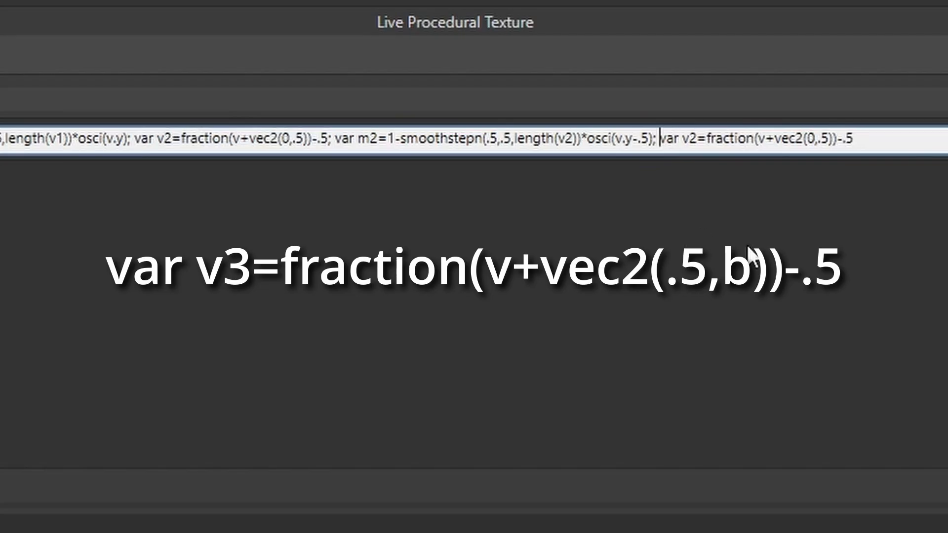
click(697, 139)
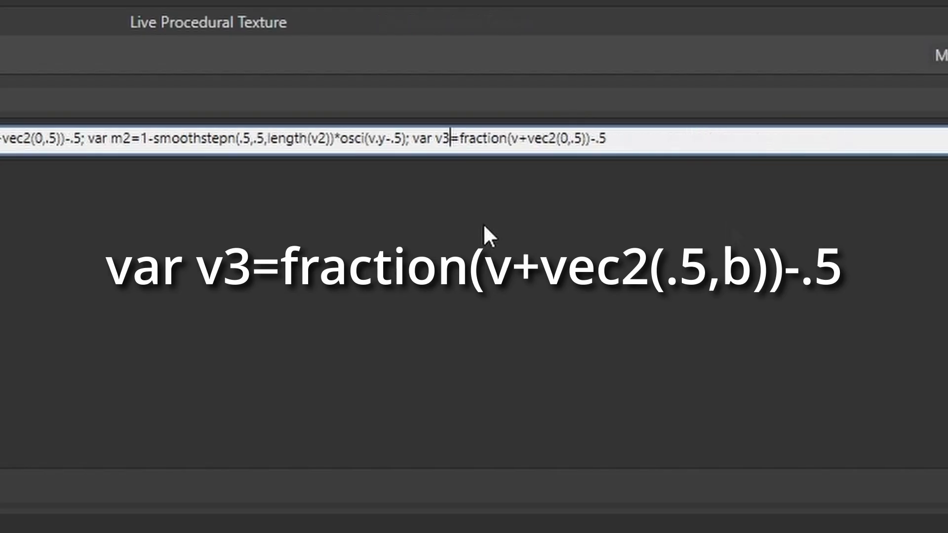
key(Return)
Change the offset vector in the v3 statement to vec2(.5,b).
click(557, 150)
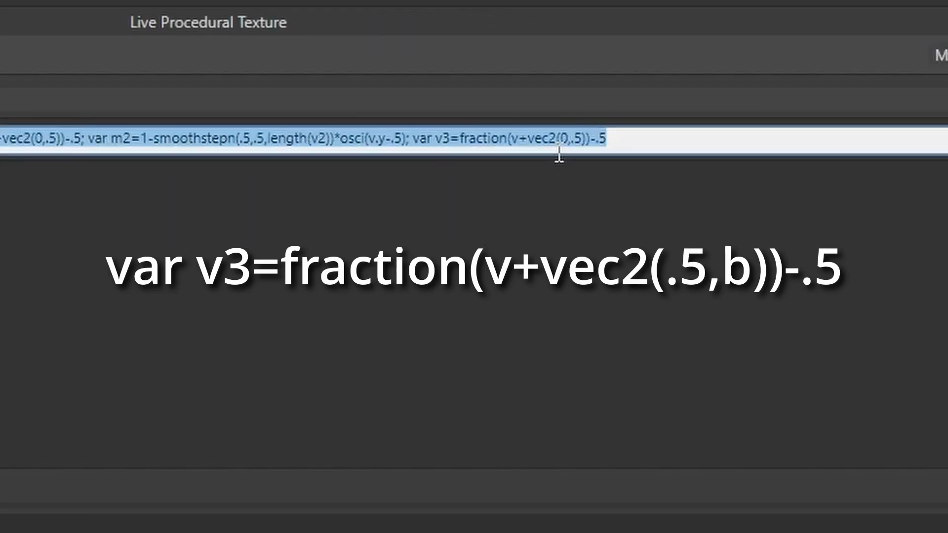
click(585, 137)
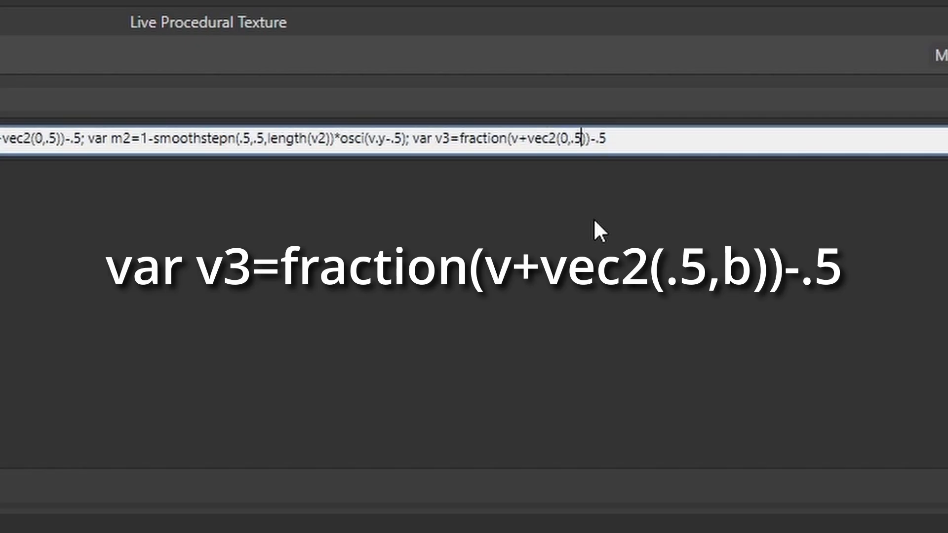
click(569, 138)
key(BackSpace)
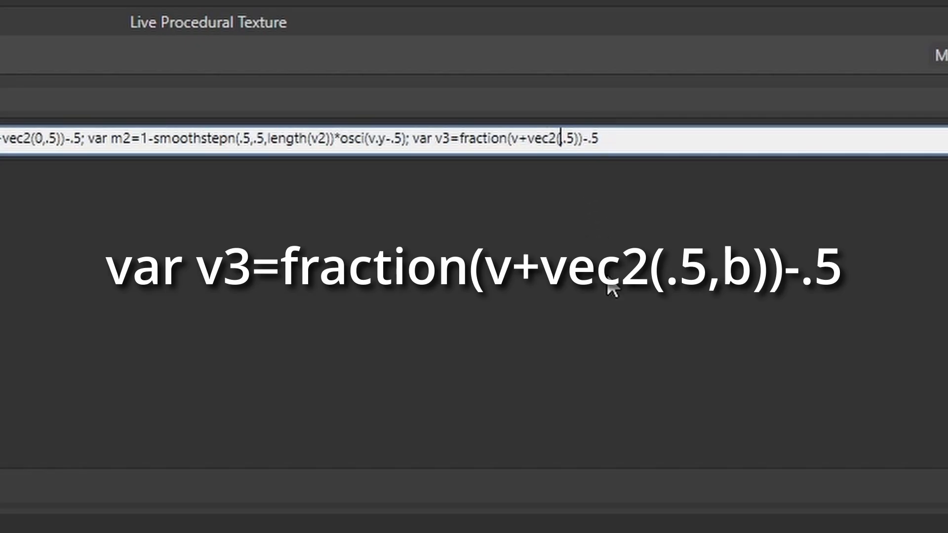
text(.5)
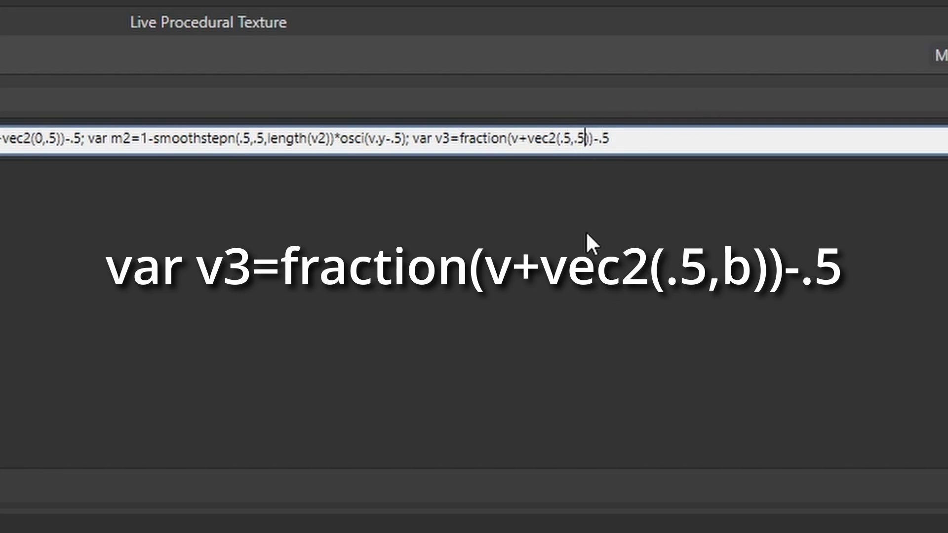
key(BackSpace)
key(BackSpace)
text(b)
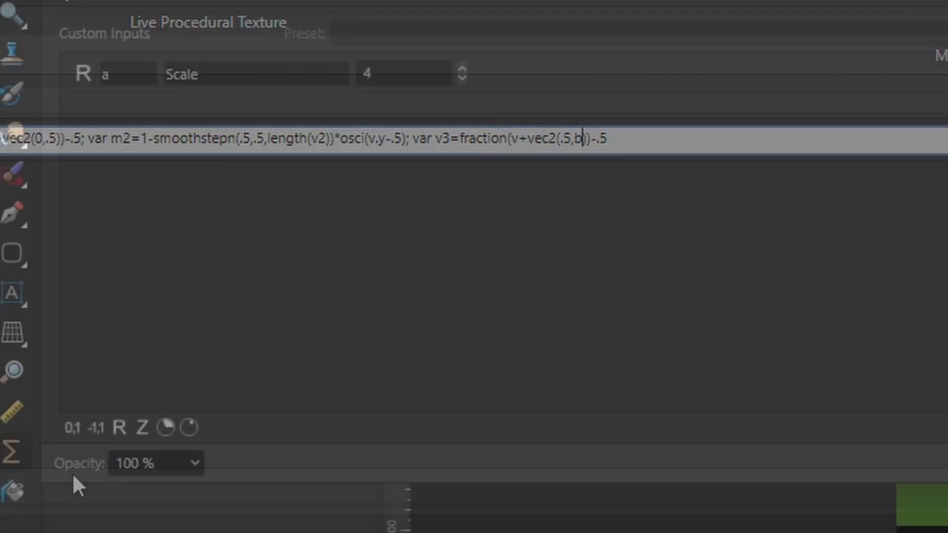
click(98, 427)
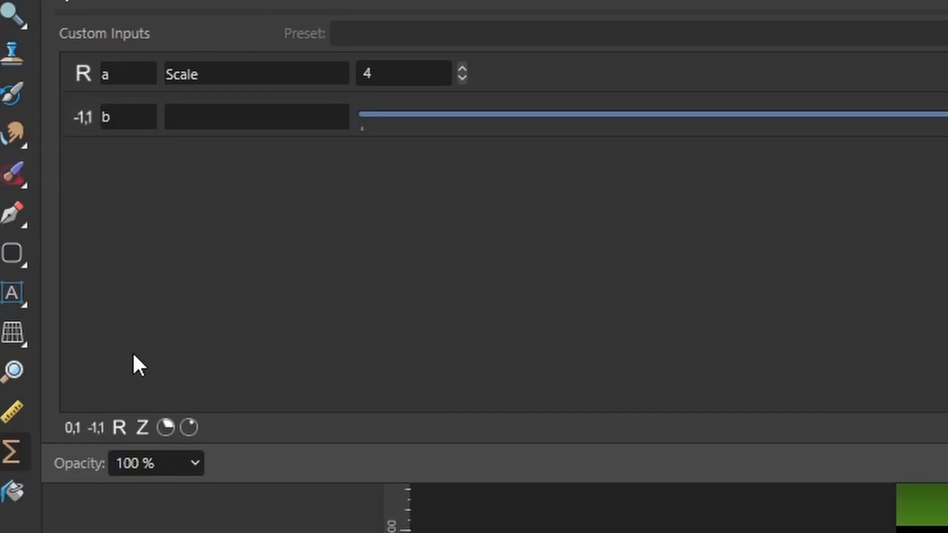
click(98, 427)
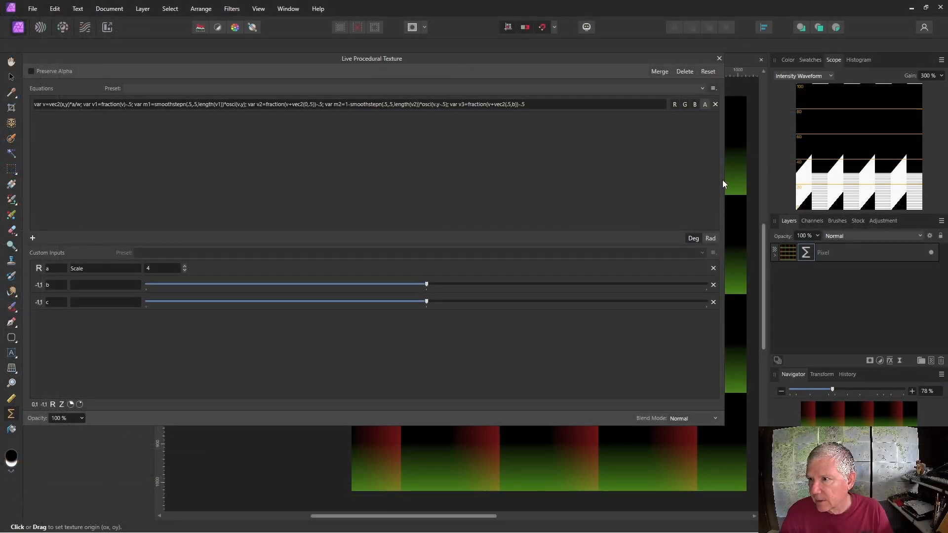
drag(723, 180, 275, 177)
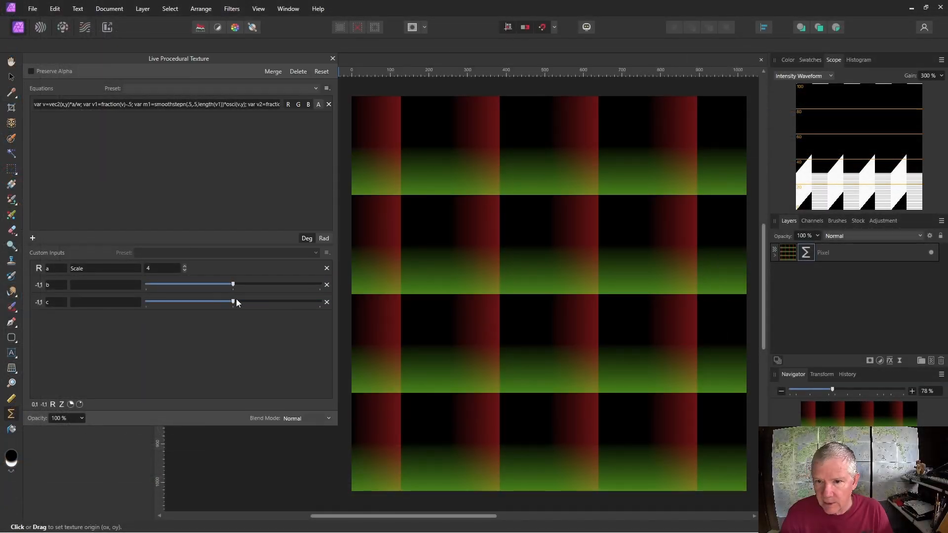
mouse_move(232, 285)
mouse_down()
mouse_move(279, 286)
mouse_move(175, 286)
mouse_move(250, 284)
mouse_move(155, 278)
mouse_move(149, 270)
mouse_move(274, 275)
mouse_move(233, 275)
mouse_up()
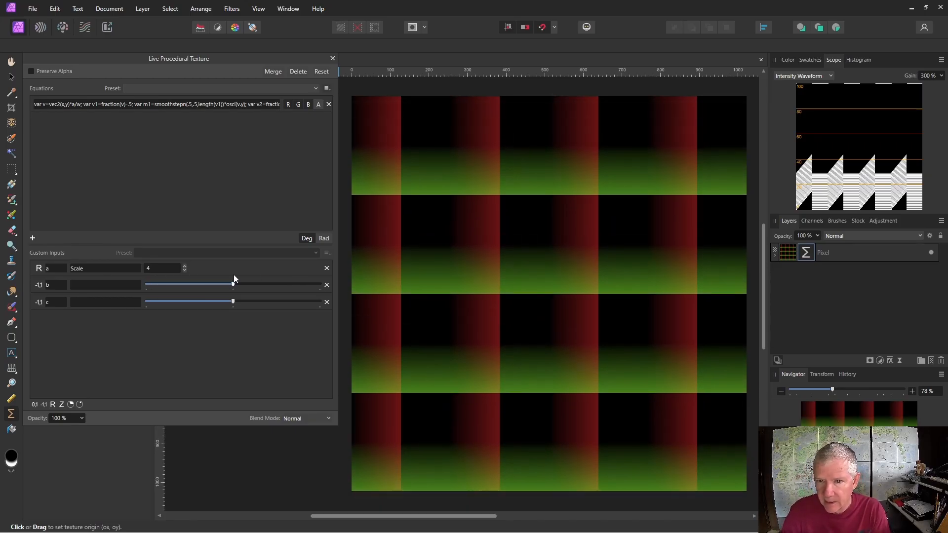
click(327, 285)
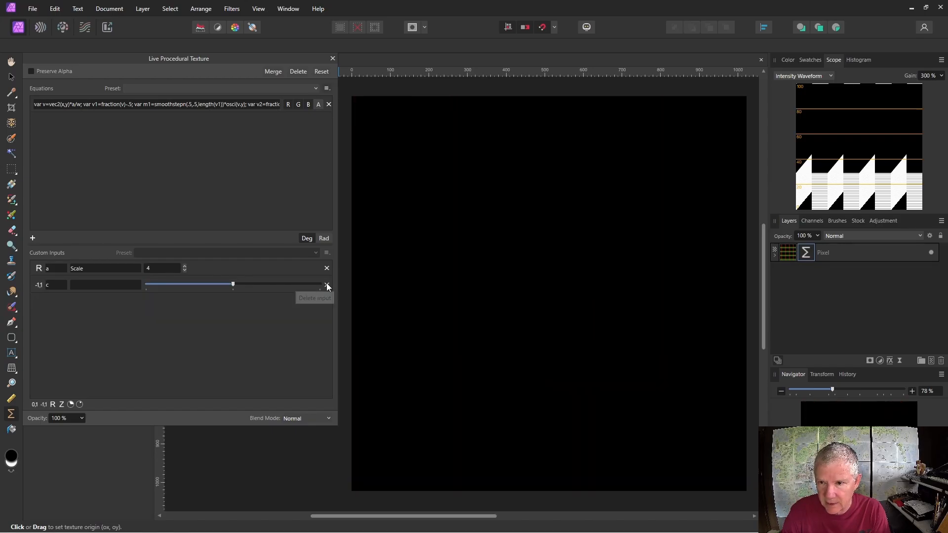
click(327, 285)
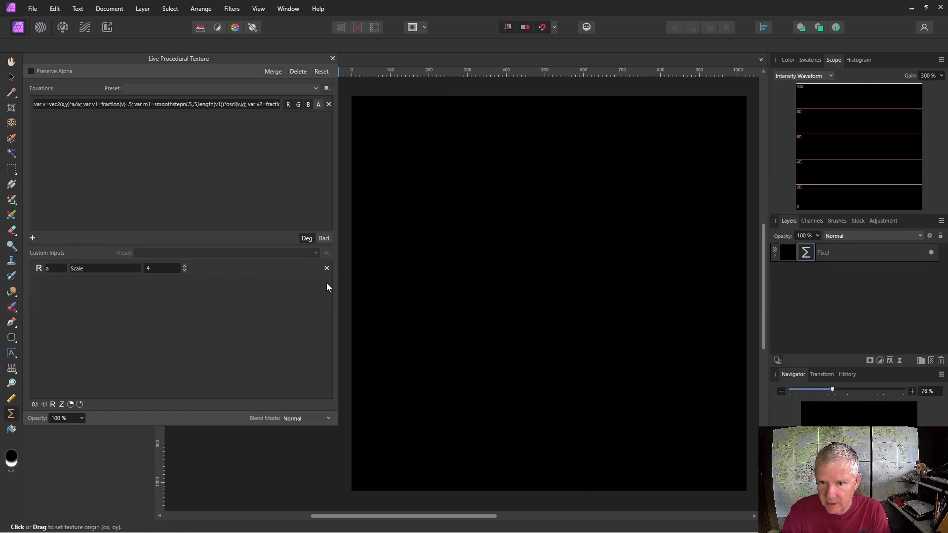
Add a 0,1 custom input b and a -1,1 custom input c, and lower the value of b.
click(35, 405)
click(45, 404)
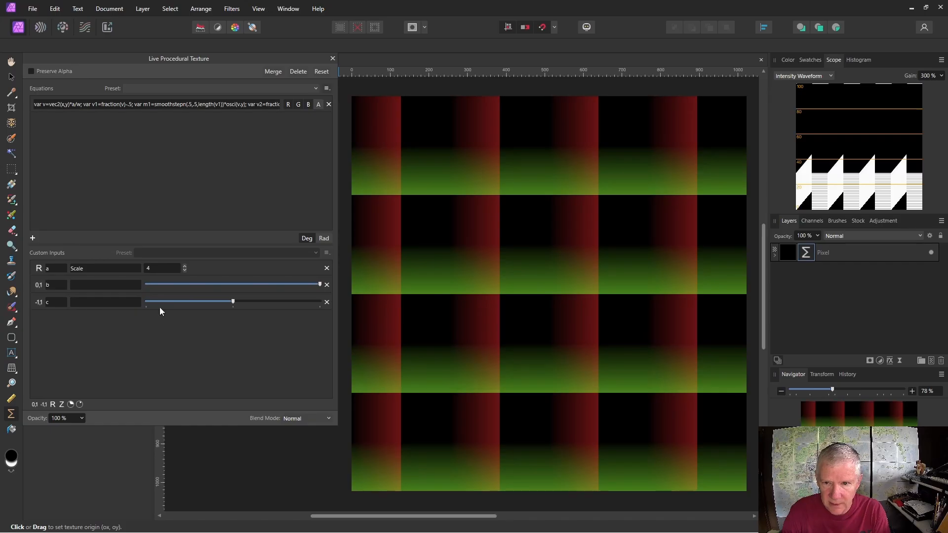
drag(320, 285, 292, 286)
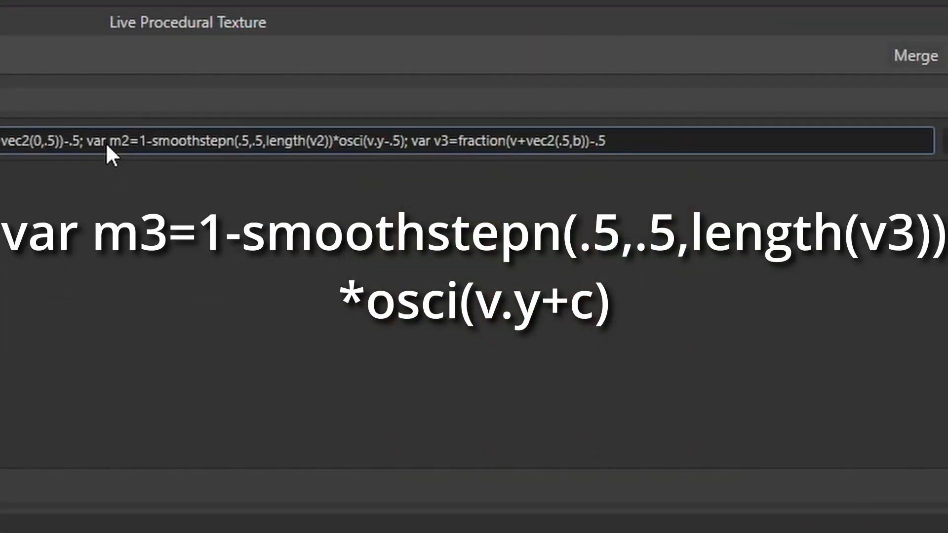
Append a semicolon and a copy of the m2 statement after the v3 statement in the equation.
click(85, 144)
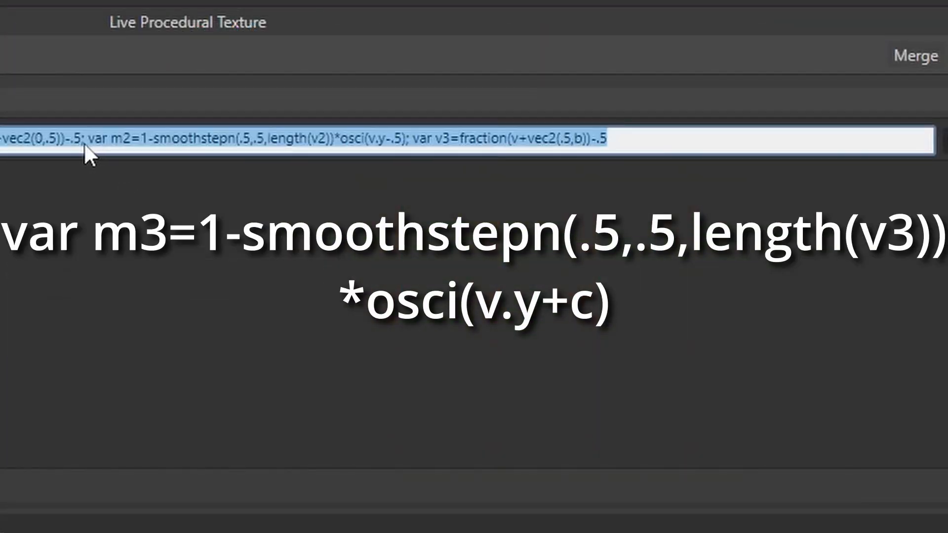
click(89, 141)
drag(88, 141, 404, 143)
key(ctrl+c)
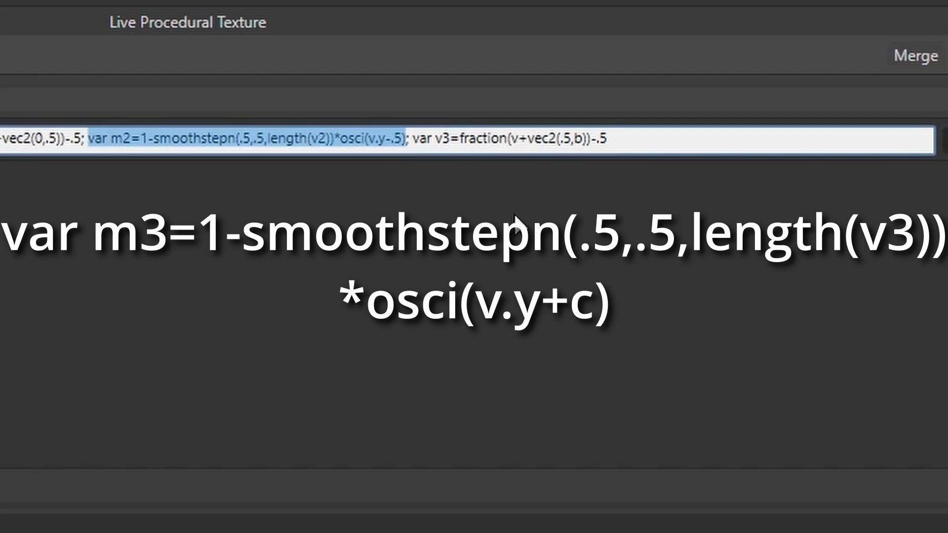
click(628, 139)
text(;)
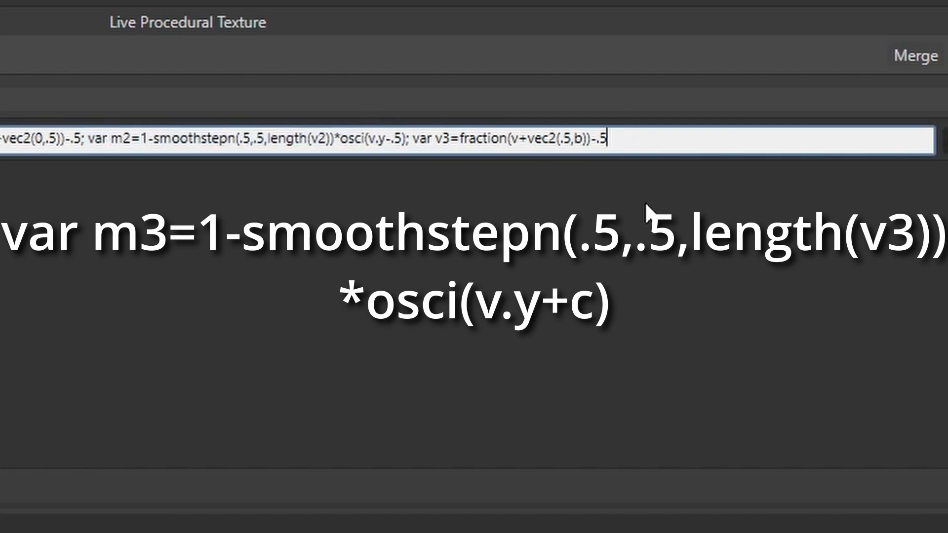
key(ctrl+v)
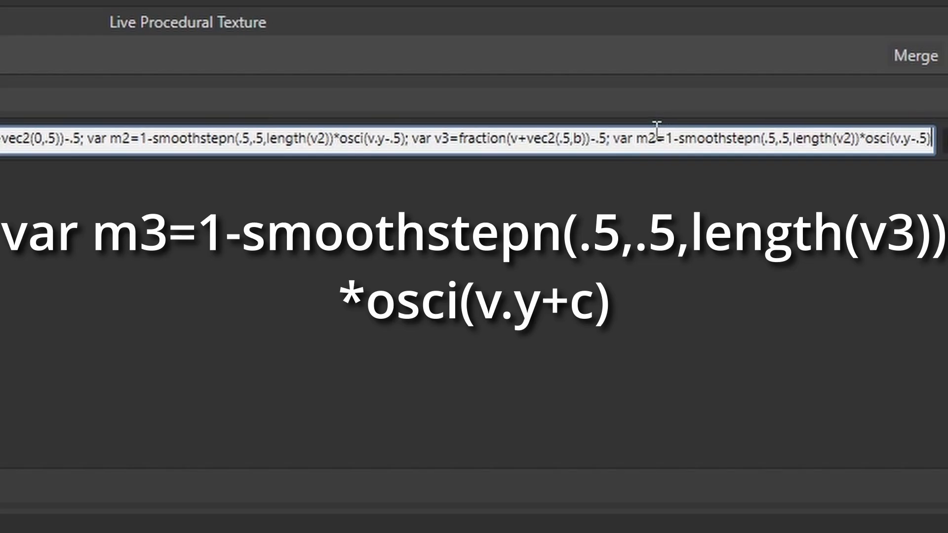
Rename the copied mask variable m3 and make its circle use length(v3).
drag(656, 127, 648, 126)
text(3)
drag(853, 138, 846, 138)
key(BackSpace)
text(3))
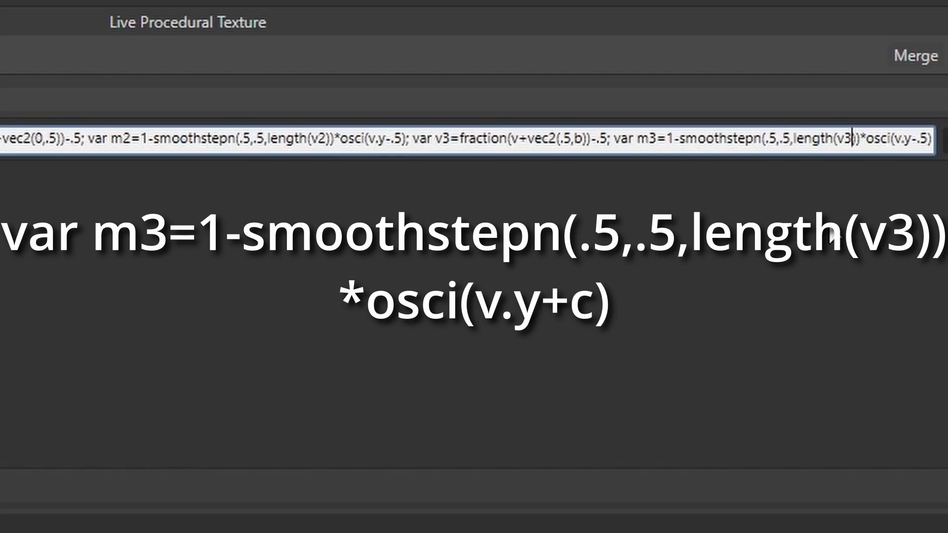
Change the oscillation in the m3 statement to osci(v.y+c) and apply the equation.
click(932, 138)
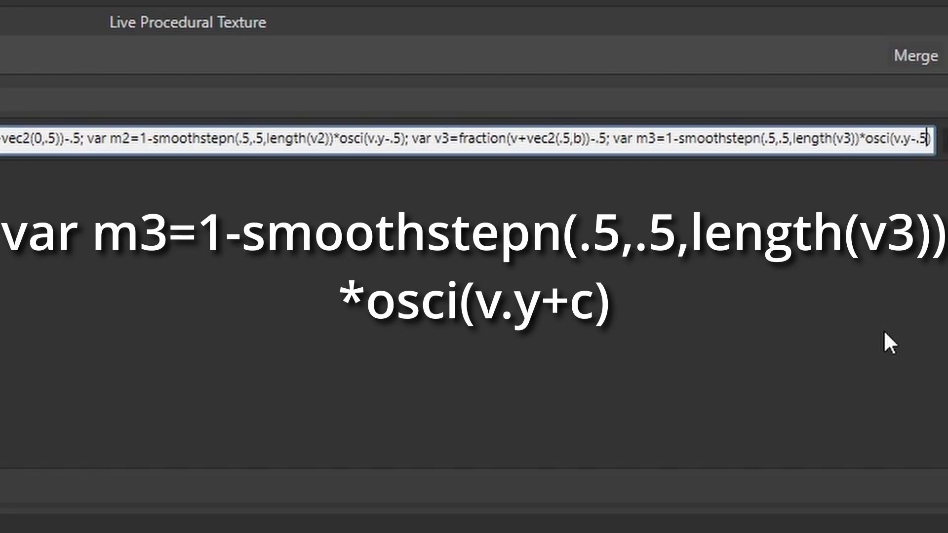
key(BackSpace)
key(BackSpace)
key(BackSpace)
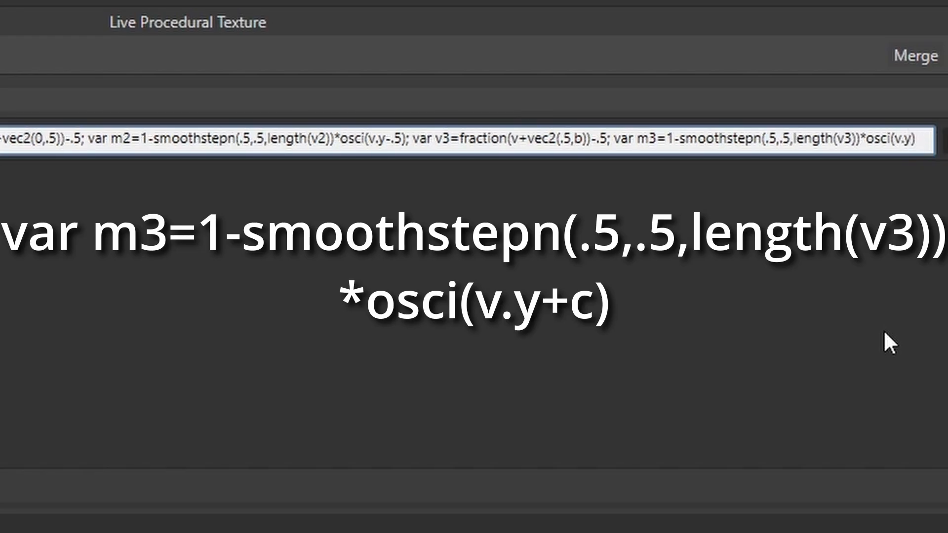
text(+c)
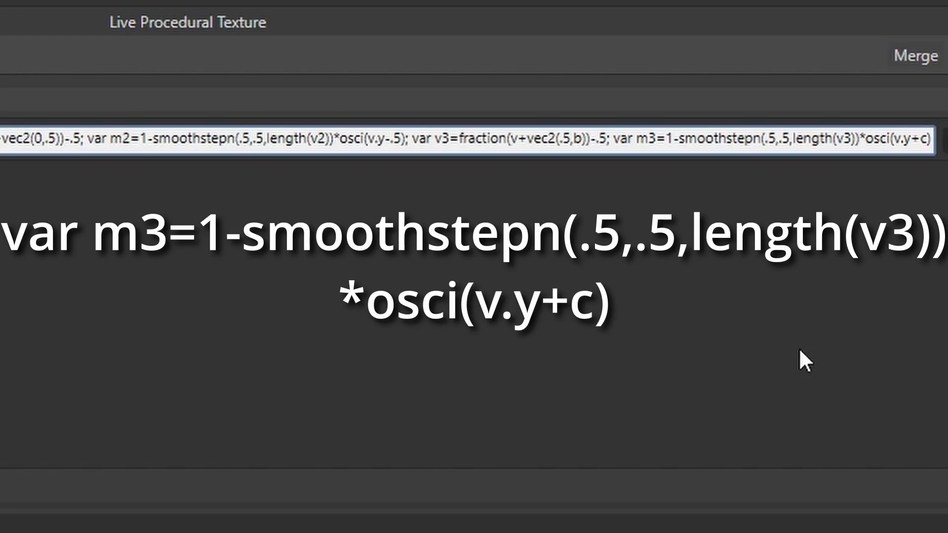
key(Return)
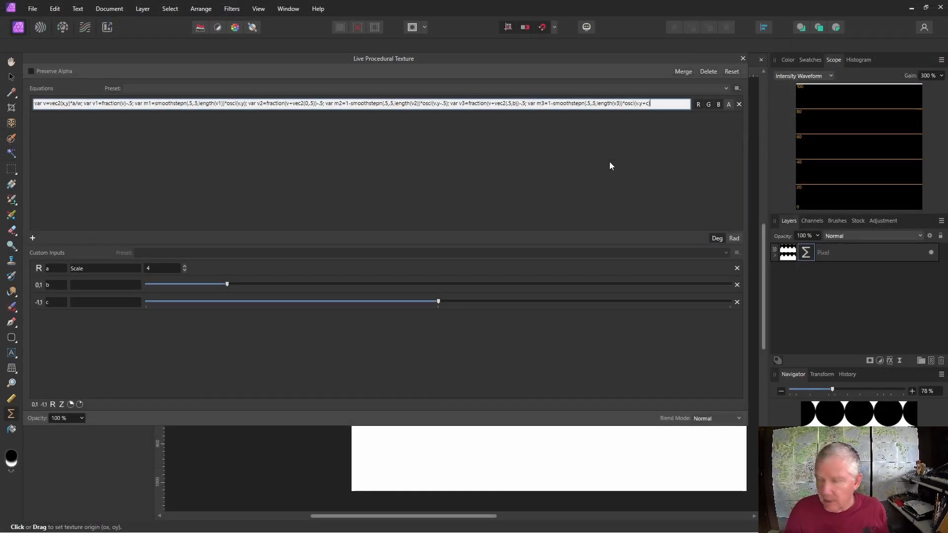
Append ; vec2(m1,m3) to the end of the equation and apply it.
text(;)
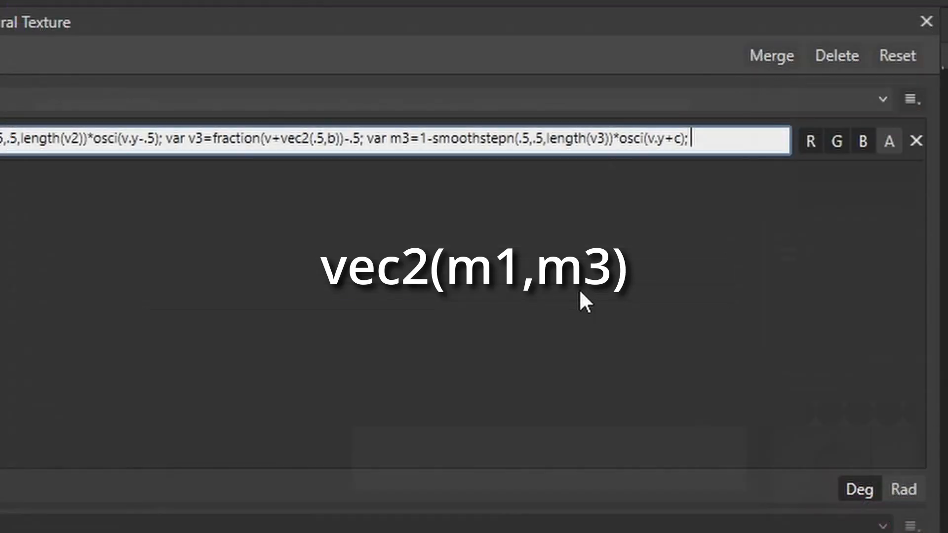
text( vec2(m1)
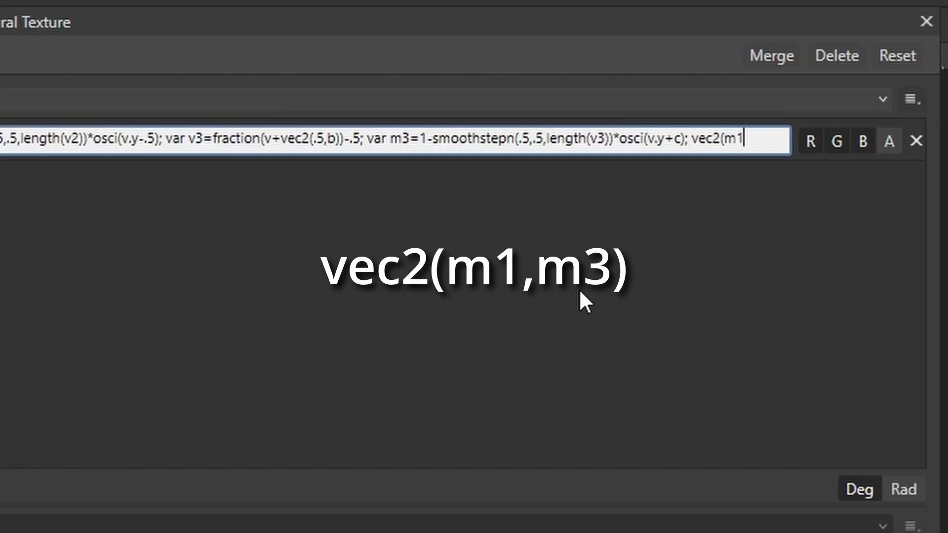
text(,m3))
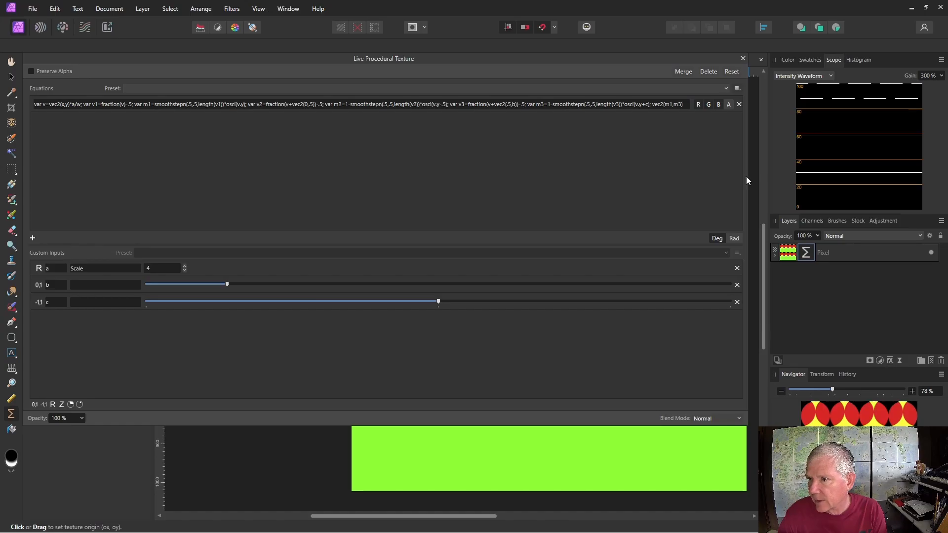
Raise custom input b to about two thirds of its range, lower c to about one third, and widen the dialog for the equation.
drag(746, 177, 237, 144)
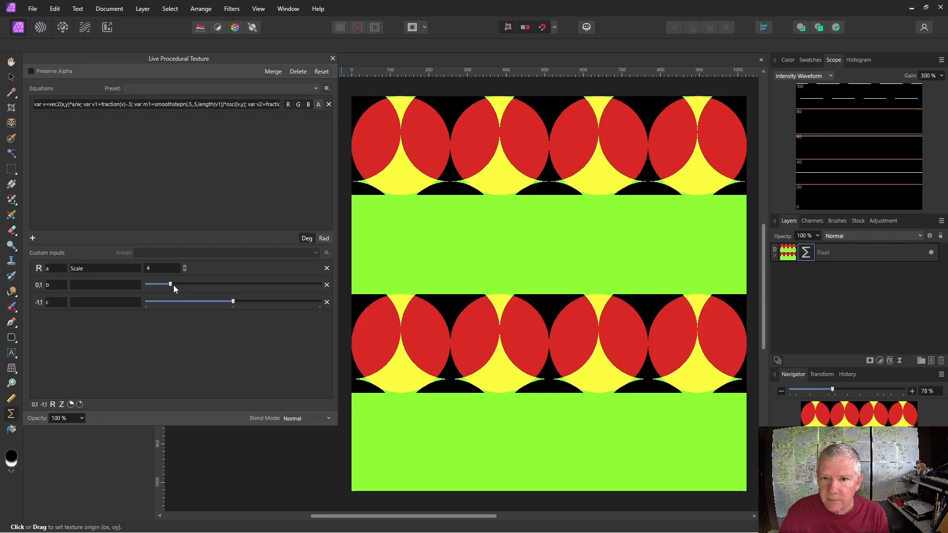
drag(169, 287, 221, 296)
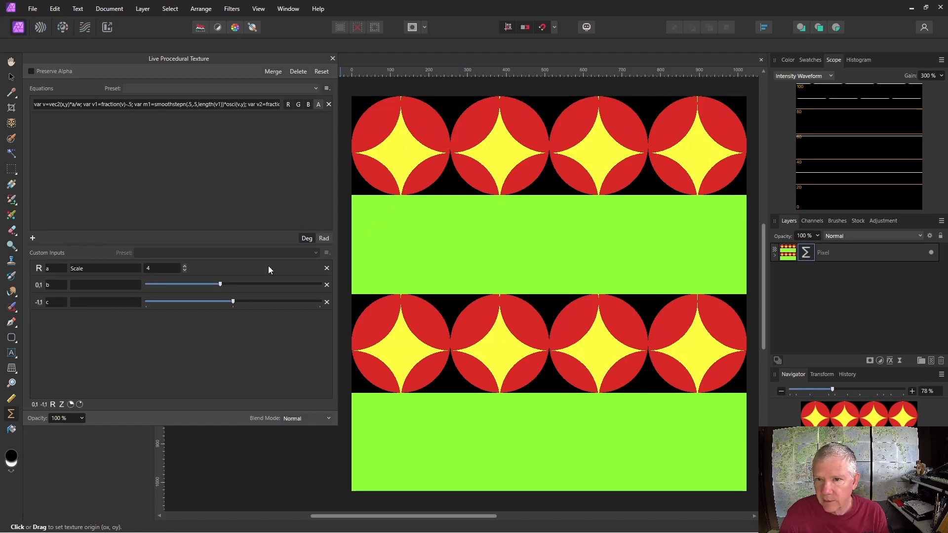
drag(223, 288, 205, 299)
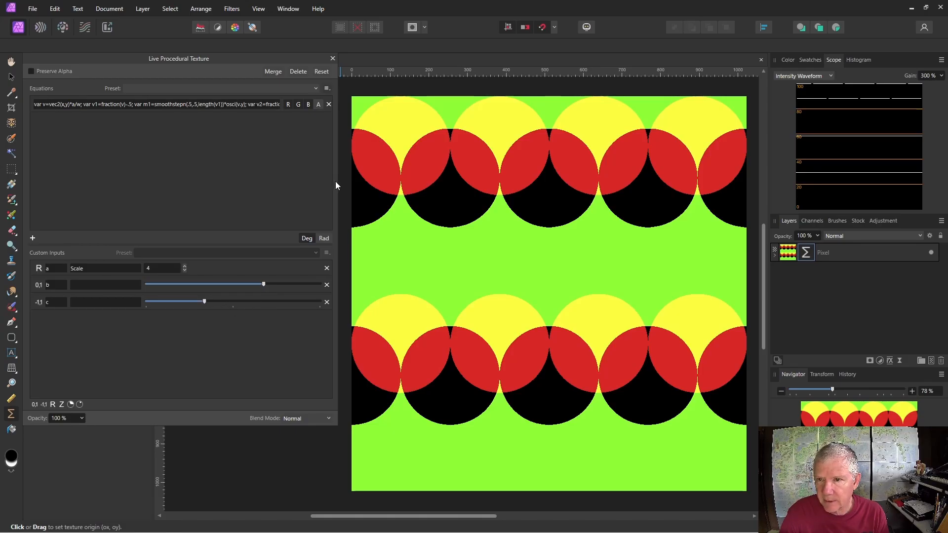
drag(337, 183, 703, 143)
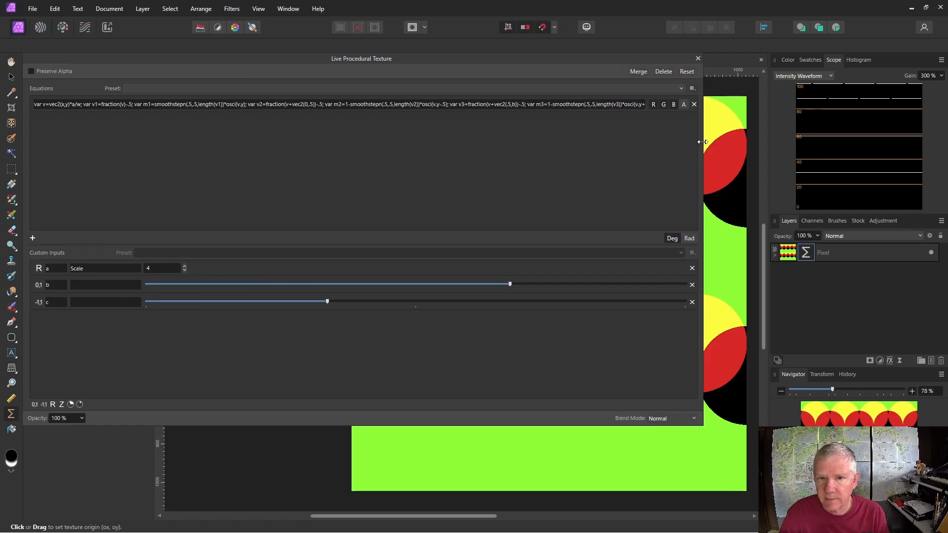
Replace b with .75 in the vec2 offset of the v3 statement.
drag(702, 142, 707, 142)
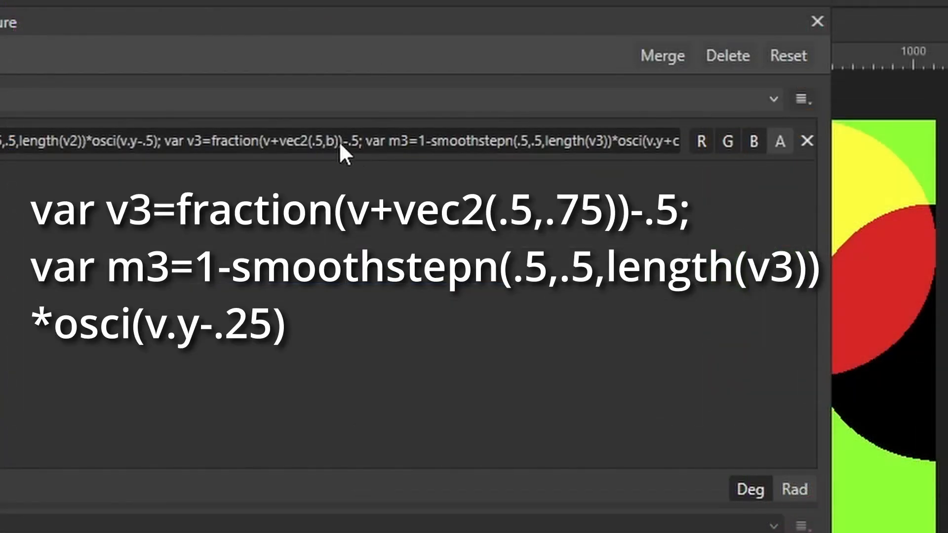
click(339, 143)
click(334, 142)
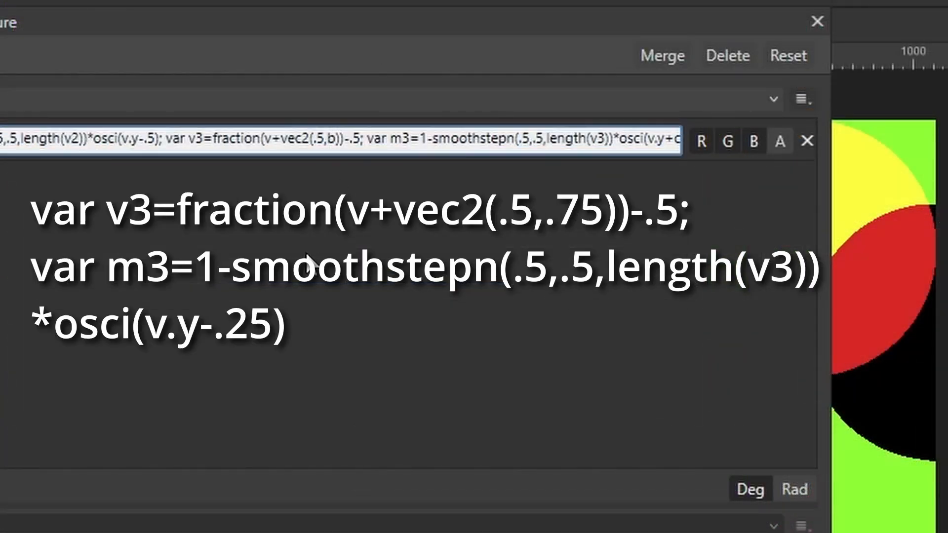
key(BackSpace)
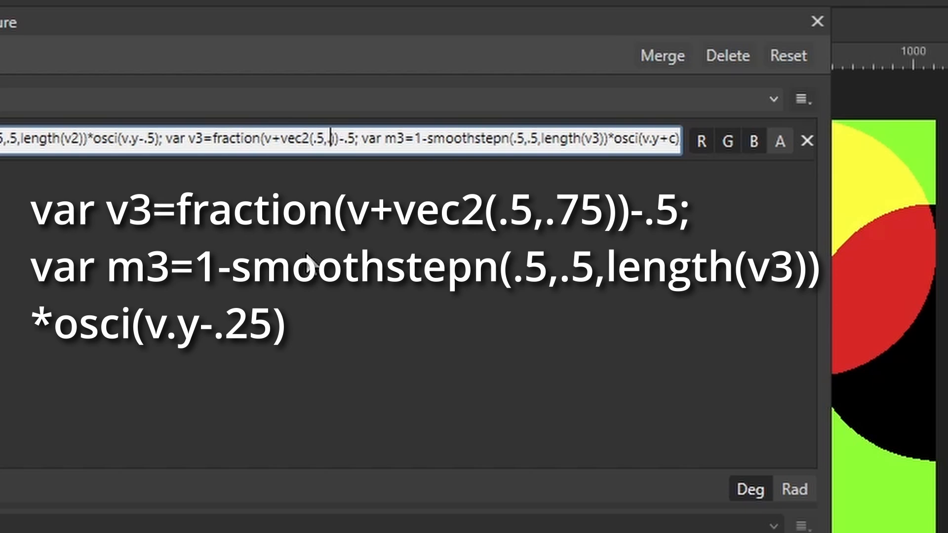
text(.75)
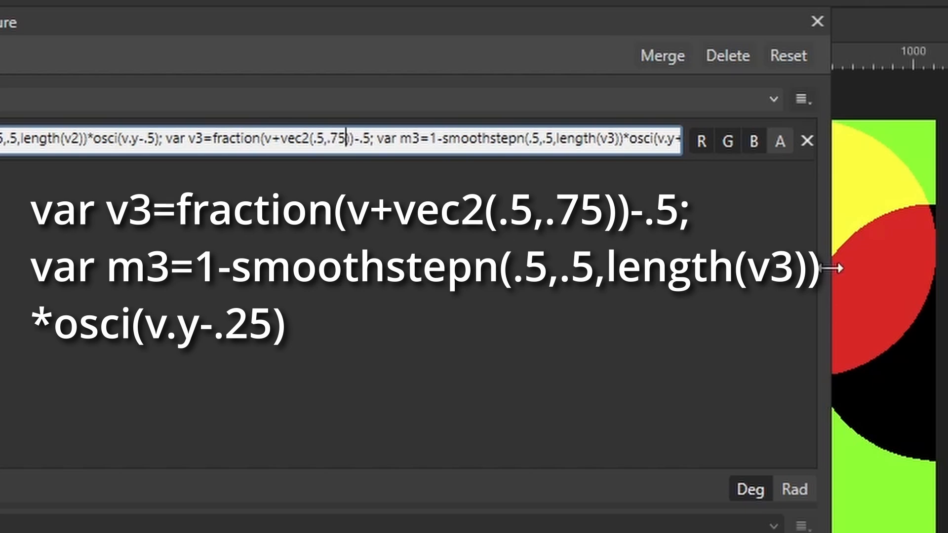
Change the oscillation in the m3 statement to osci(v.y-.25).
drag(831, 269, 947, 268)
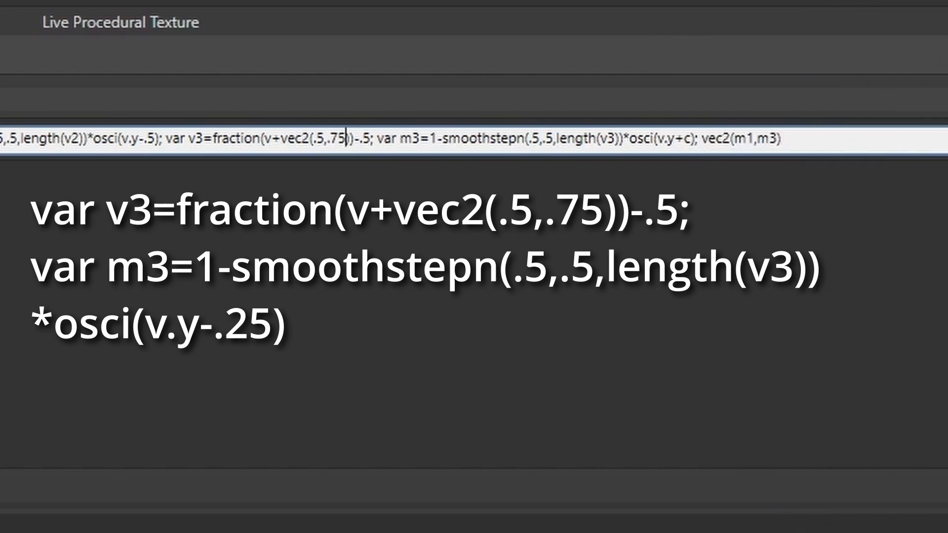
click(688, 139)
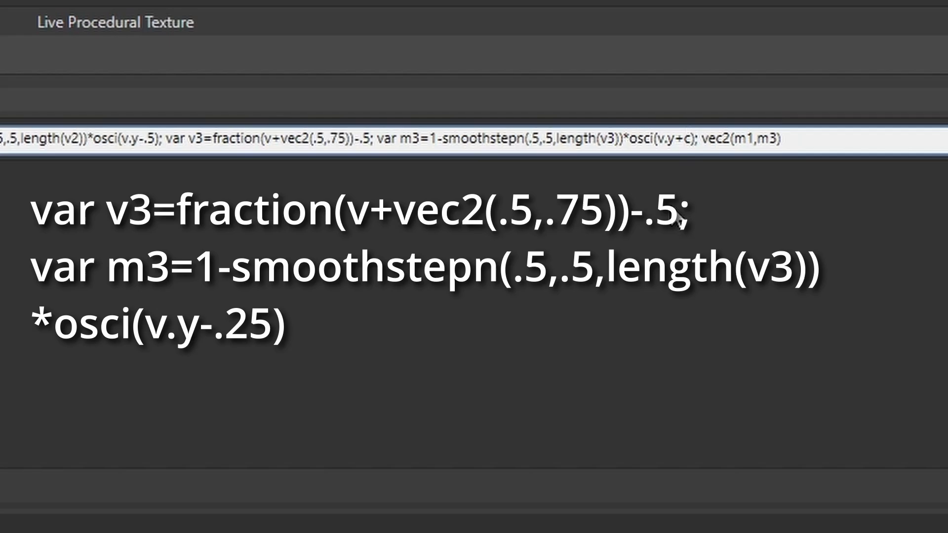
key(BackSpace)
key(BackSpace)
text(-.)
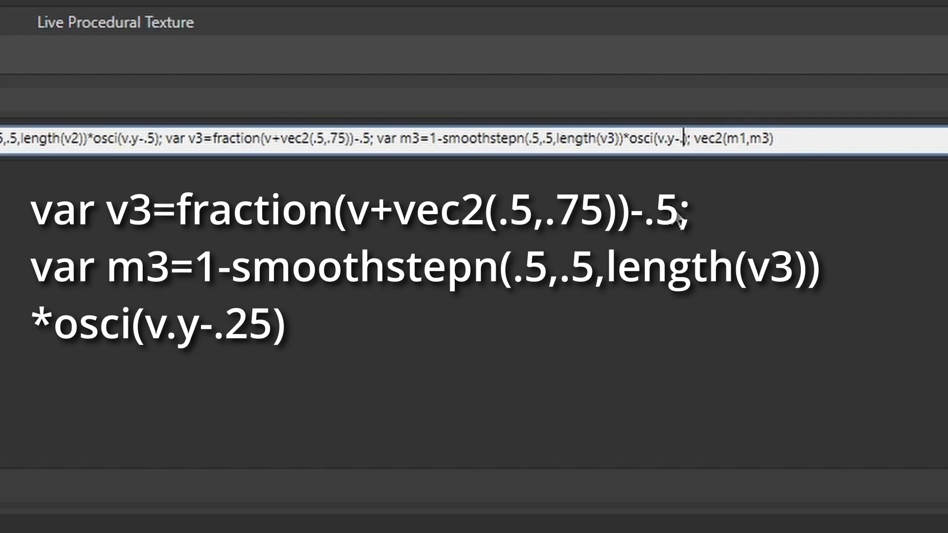
text(25)
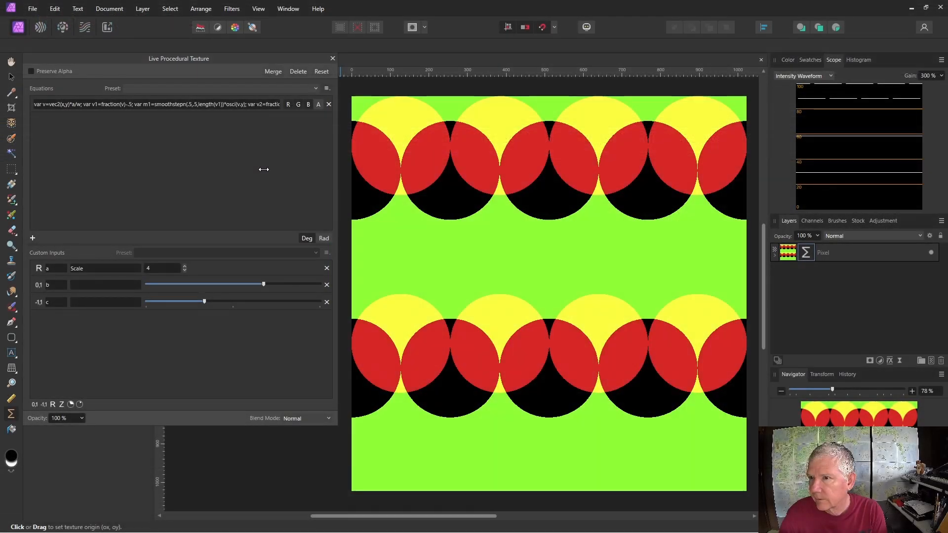
Replace the final vec2(m1,m3) expression with m1*m2*m3 and apply the equation.
drag(263, 170, 441, 170)
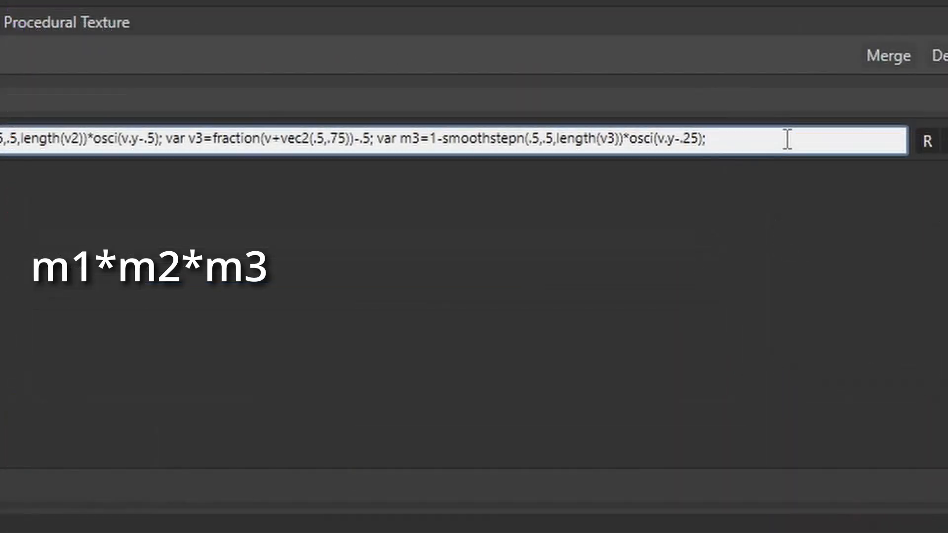
text(m1*m2*m3)
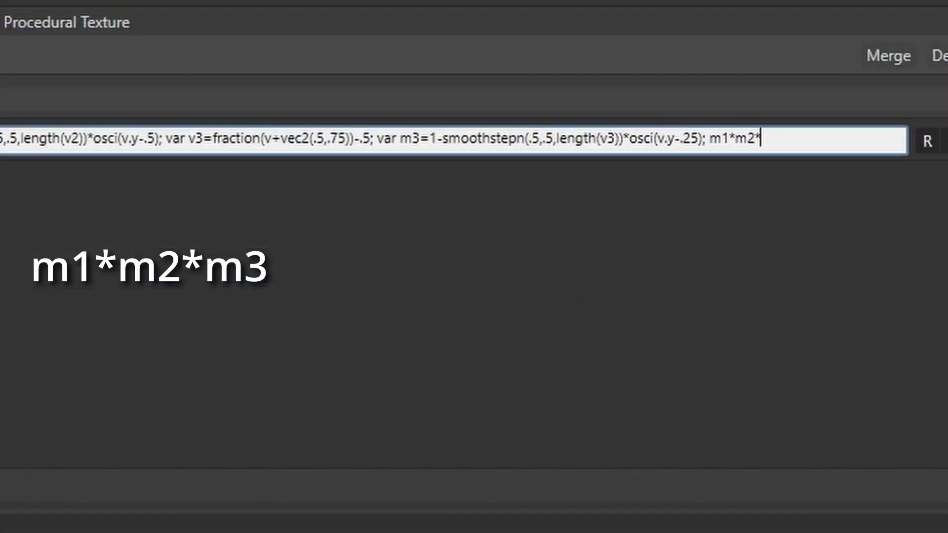
key(Return)
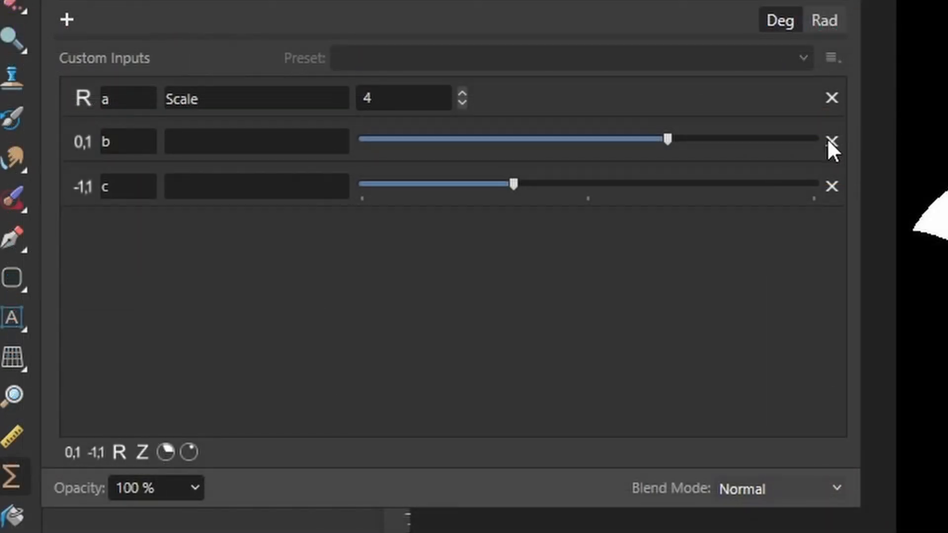
Remove custom inputs b and c, and multiply the final mask product by length(v1).
click(832, 144)
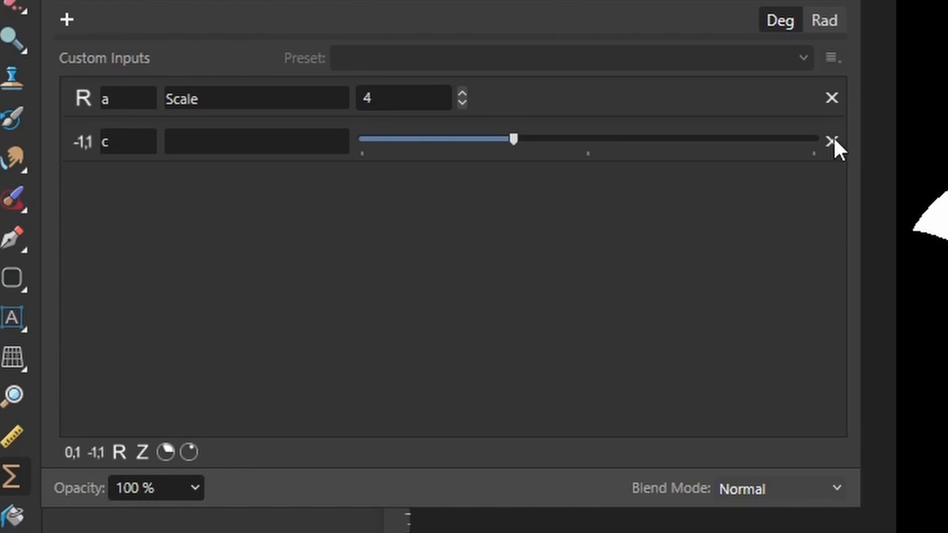
click(832, 142)
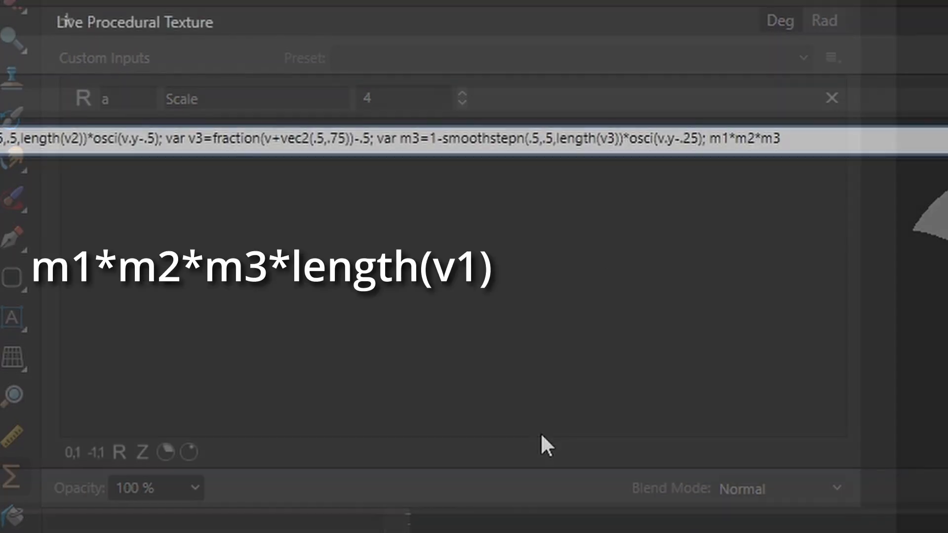
text(length)
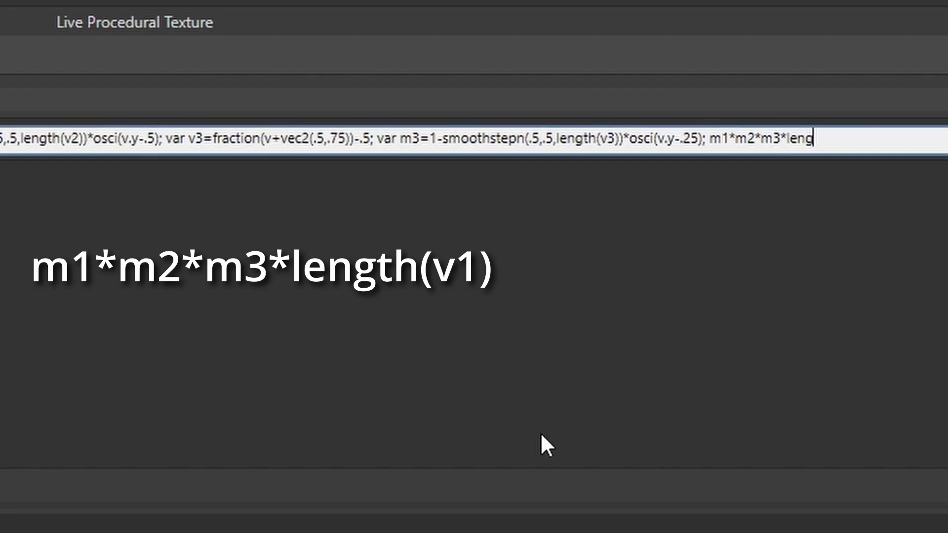
text((v1))
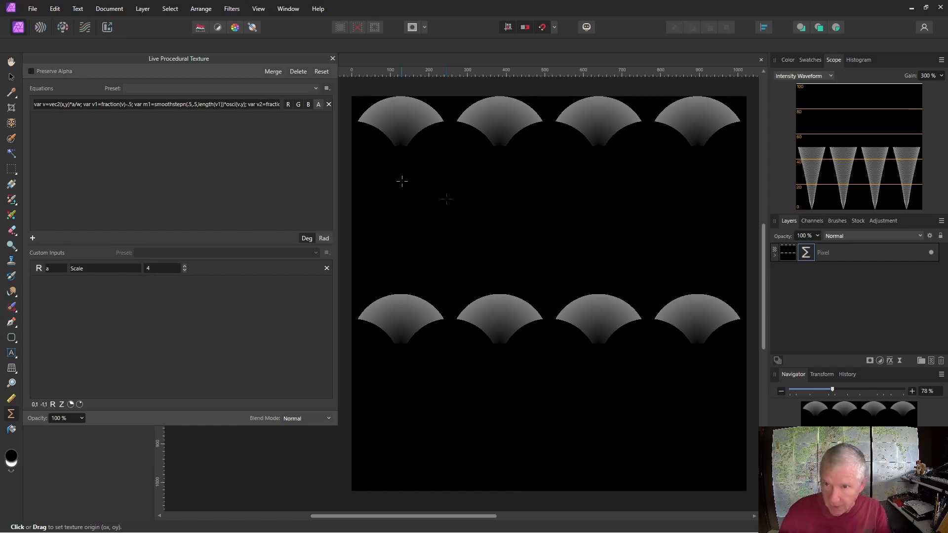
Wrap the final length(v1) in an oscillation so the expression ends m1*m2*m3*osci(b*length(v1)), and apply the equation.
drag(336, 194, 838, 202)
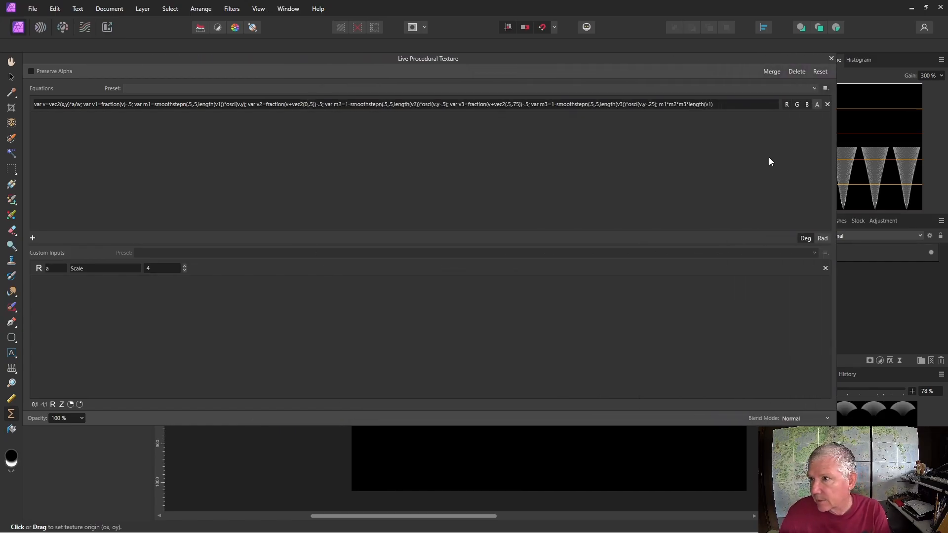
click(689, 105)
click(689, 105)
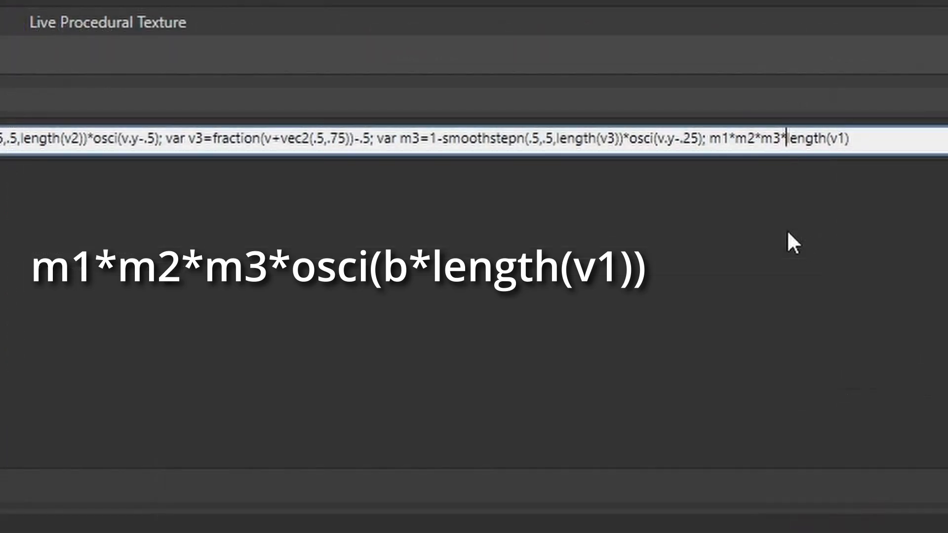
text(osci()
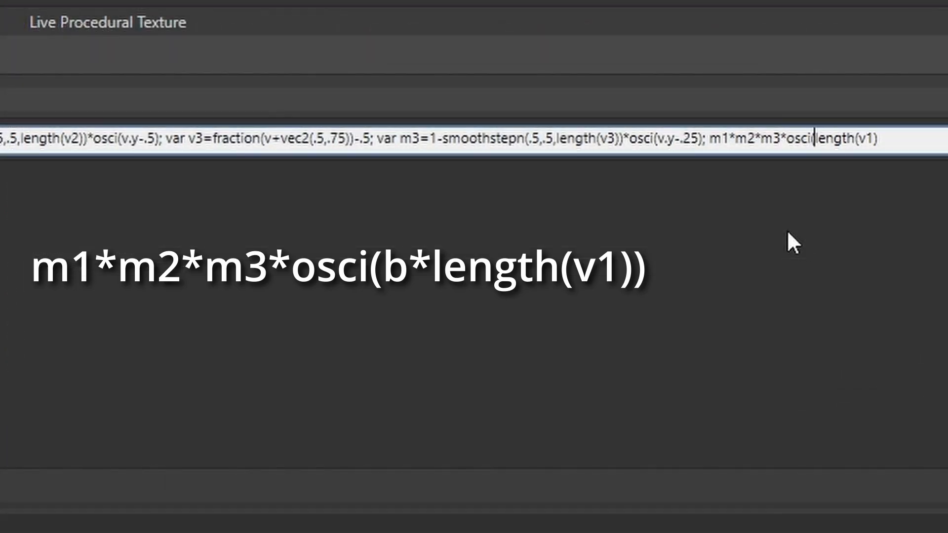
text(b)
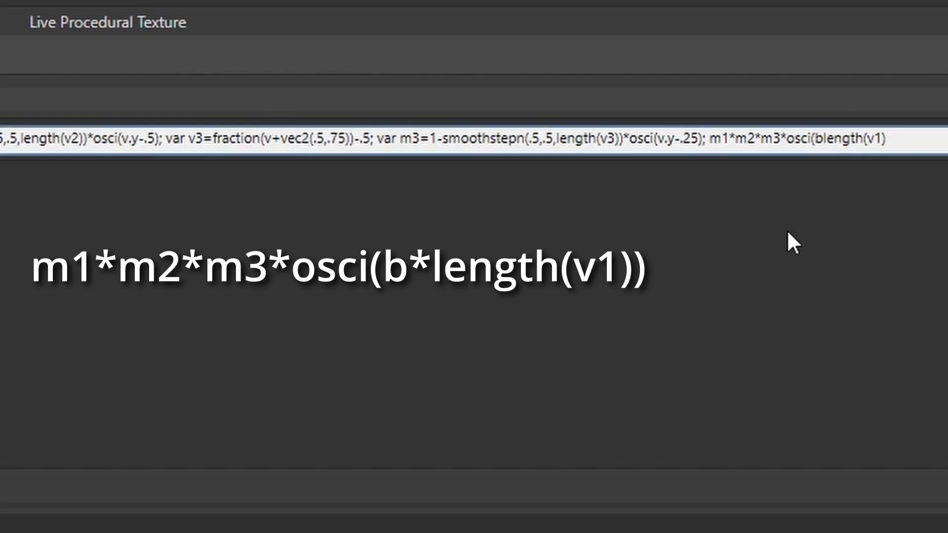
text(*)
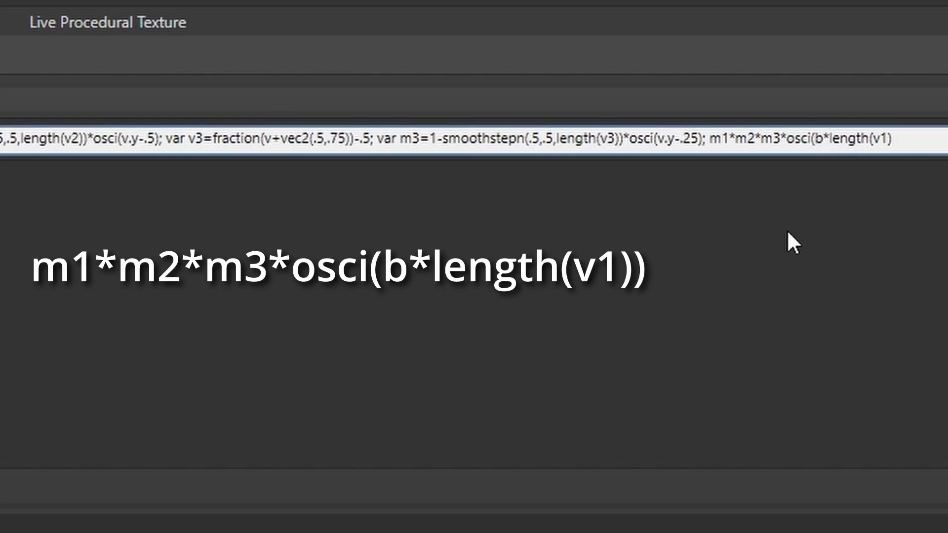
key(End)
text())
key(Return)
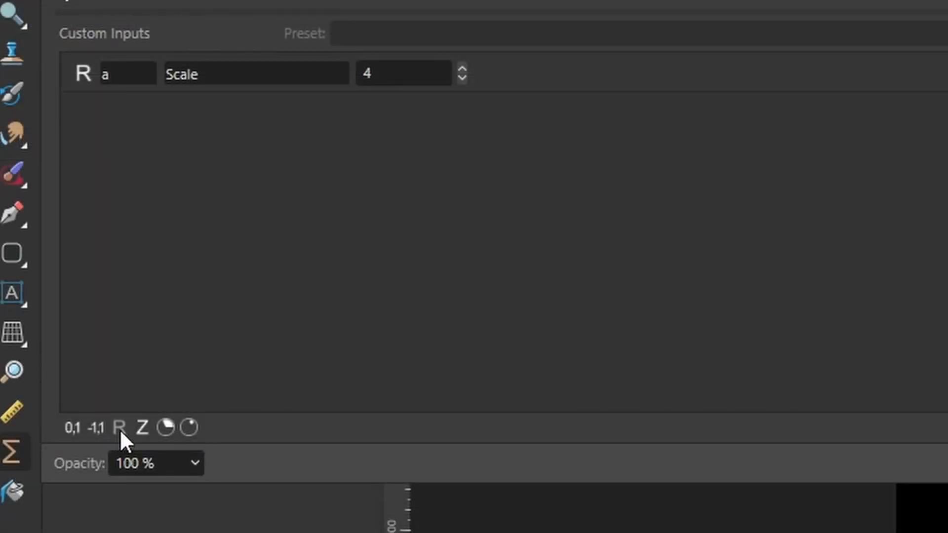
Add a real-number custom input b described as Stripes, set it to 10 and raise it to 14.
click(120, 429)
click(408, 118)
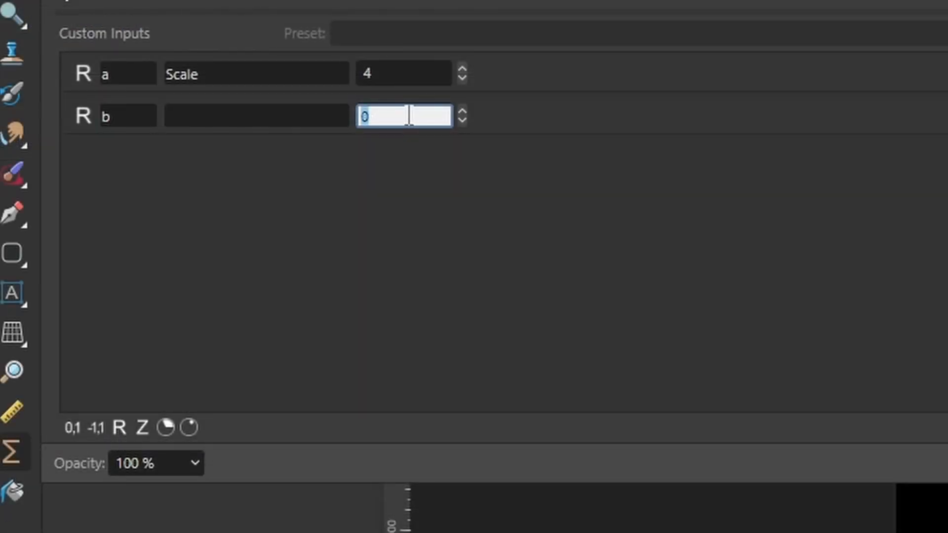
text(10)
key(Return)
click(310, 118)
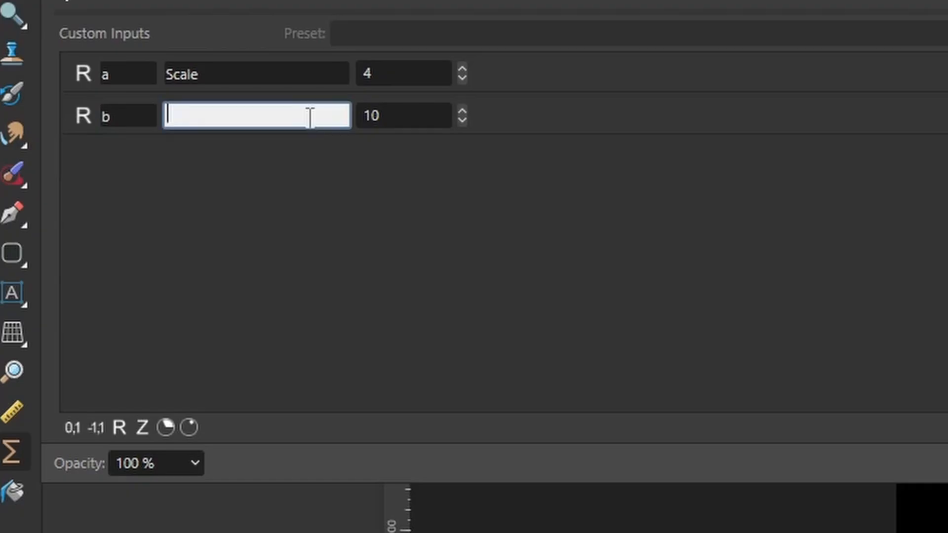
text(Strip)
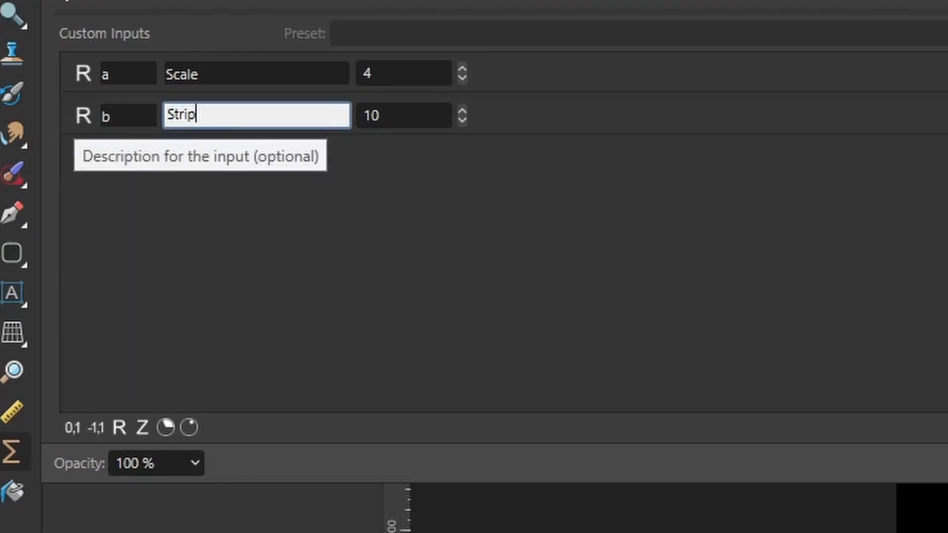
text(es)
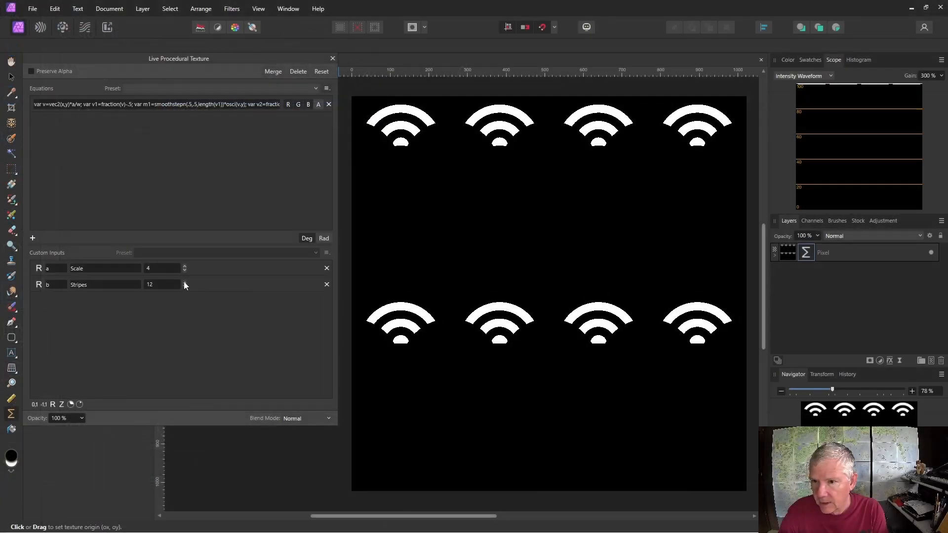
click(184, 282)
click(185, 282)
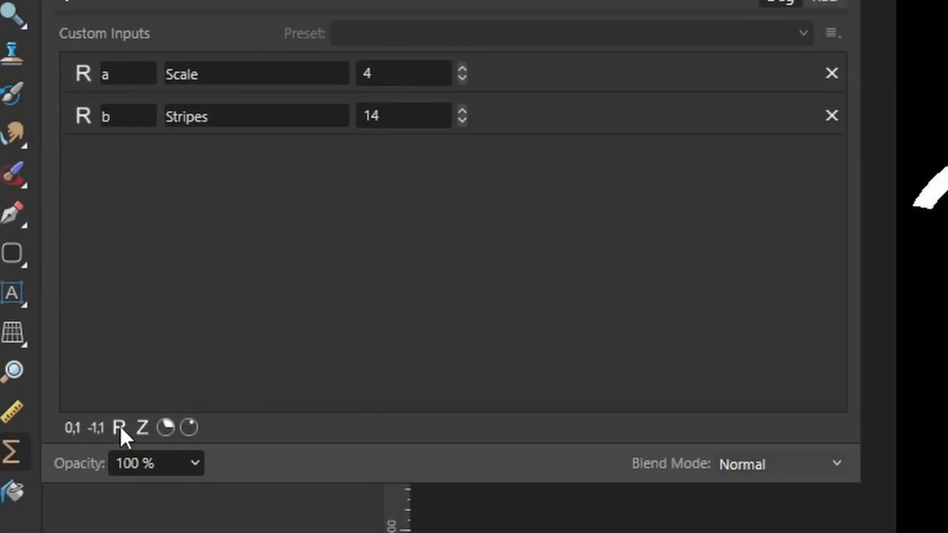
Add another real-number custom input, name it of and describe it as Offset.
click(118, 428)
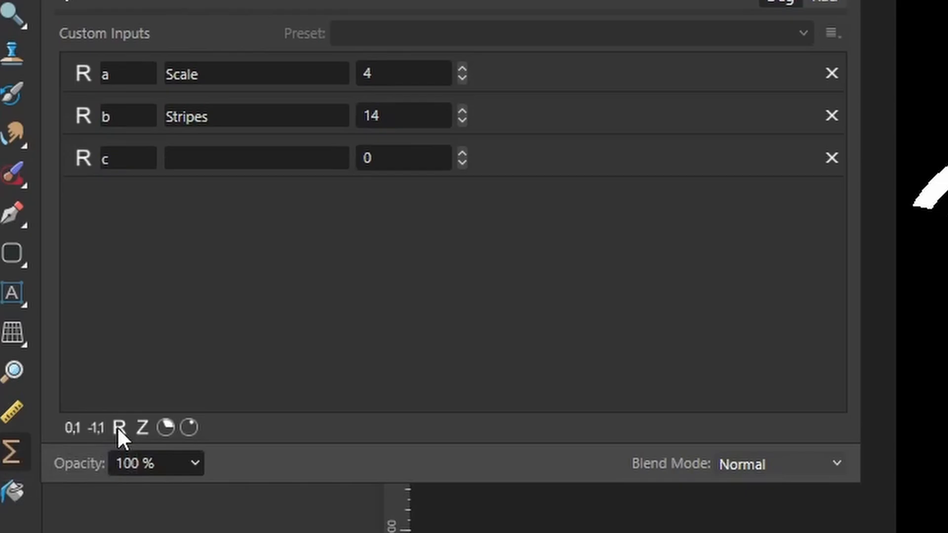
double_click(123, 154)
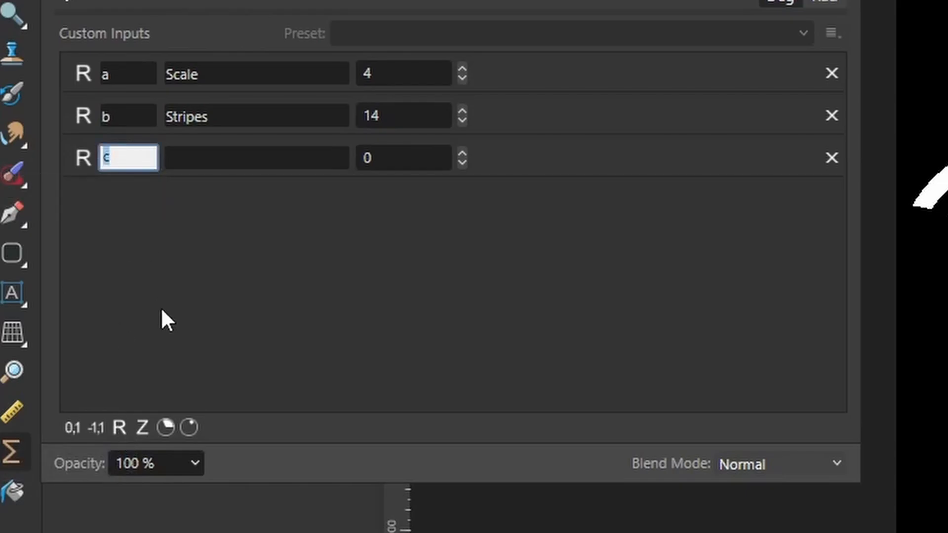
text(of)
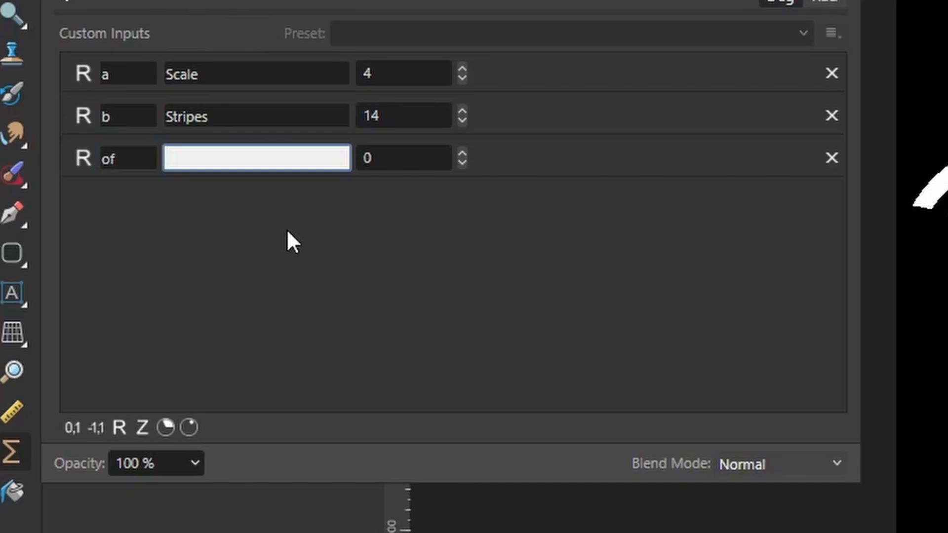
text(Offset)
key(Return)
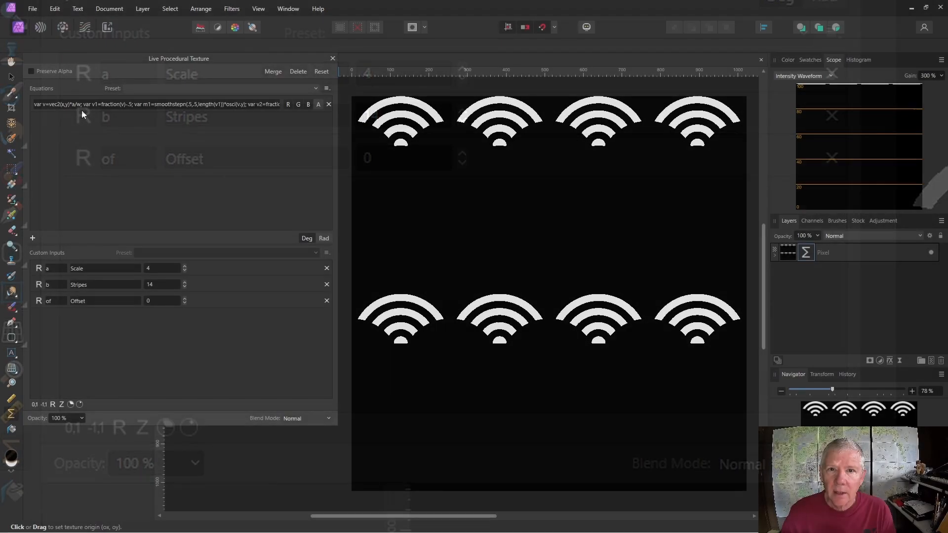
Append +vec2(of/2,of/4) to the definition of v, so it reads vec2(x,y)*a/w+vec2(of/2,of/4), and apply the equation.
triple_click(82, 106)
click(81, 107)
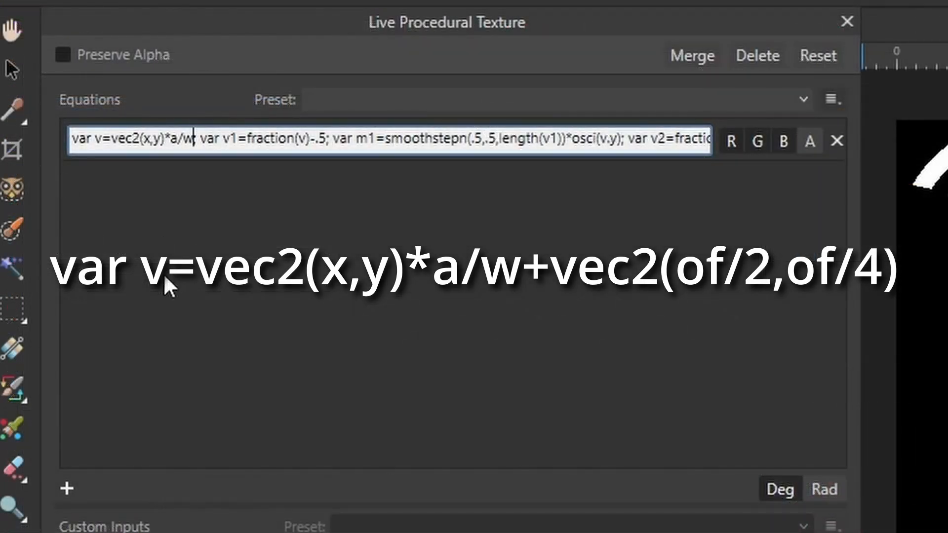
text(+vec)
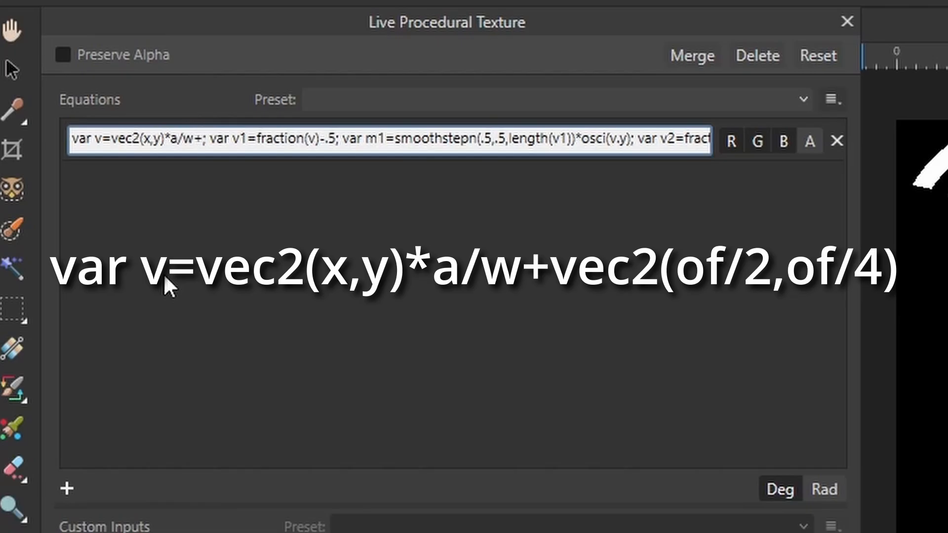
text(2()
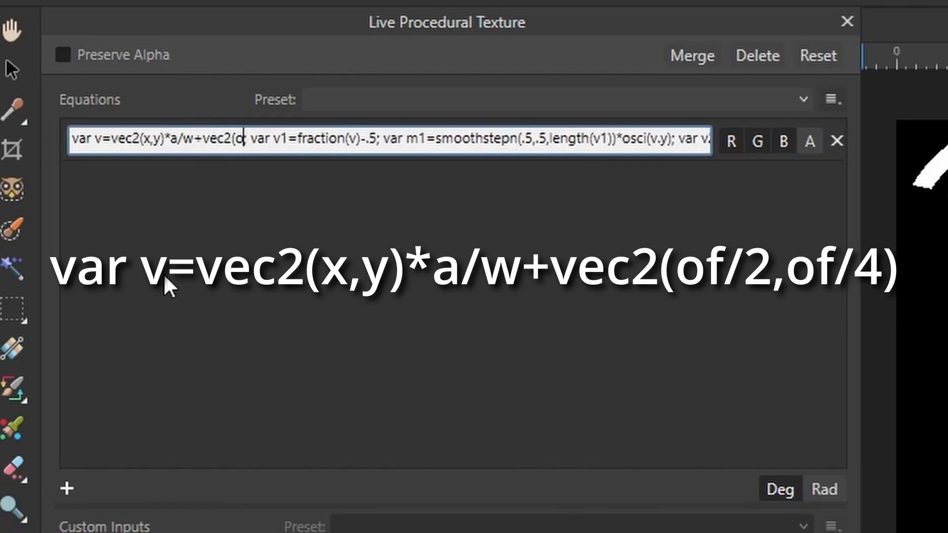
text(of)
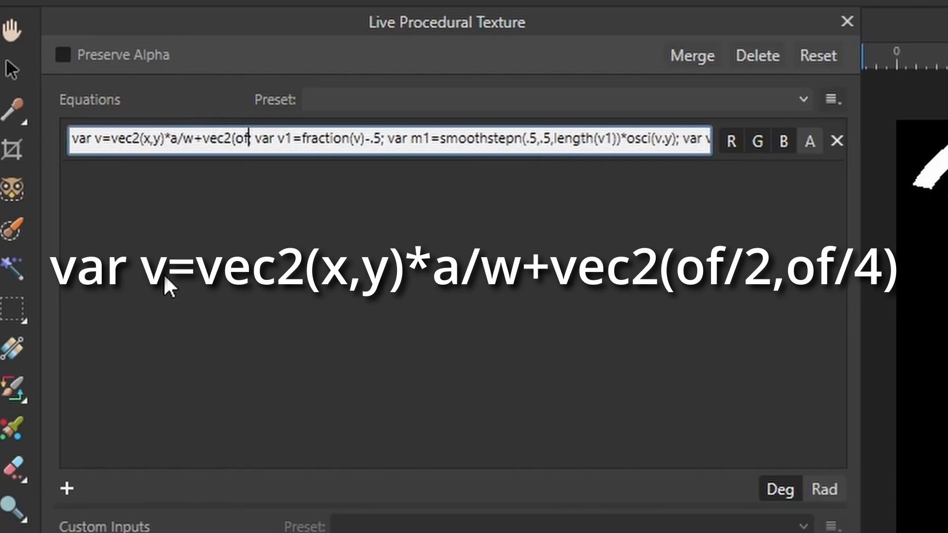
text(/2)
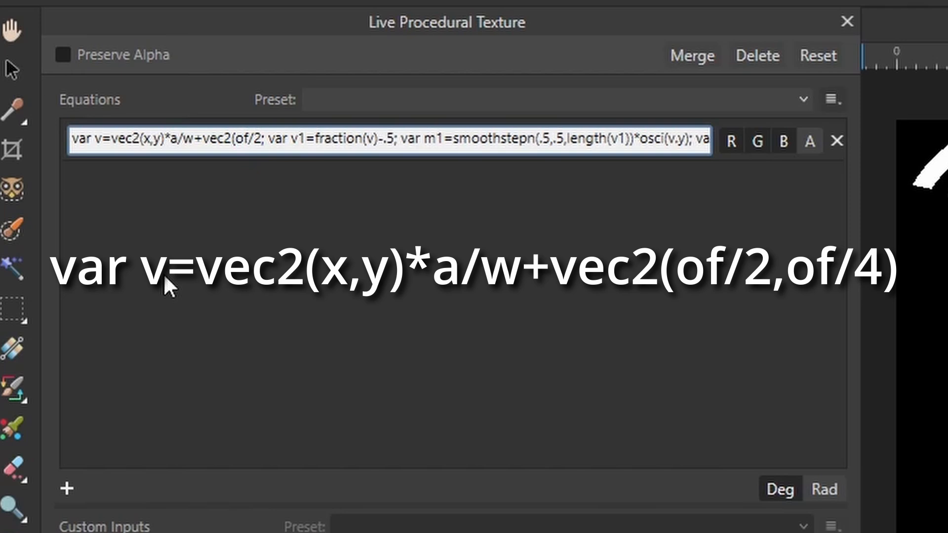
text(,of)
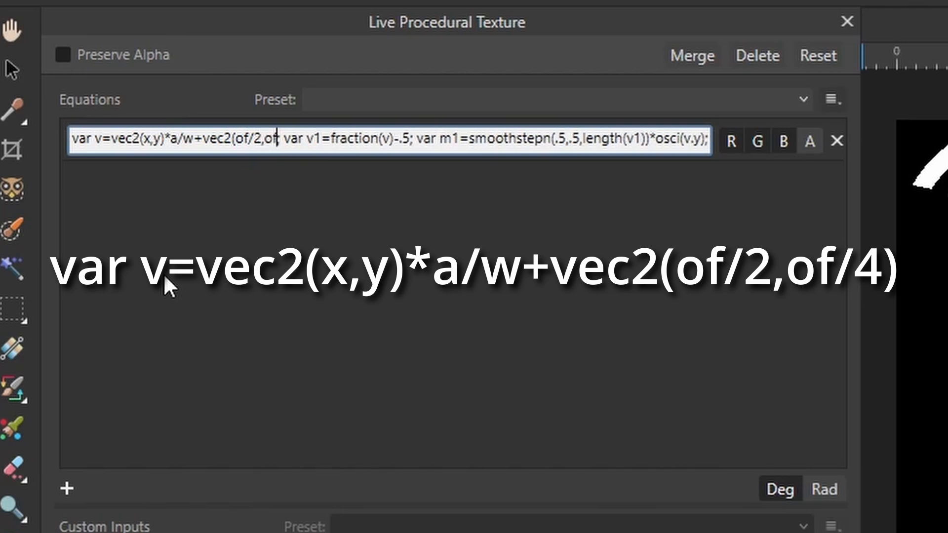
text(/4)
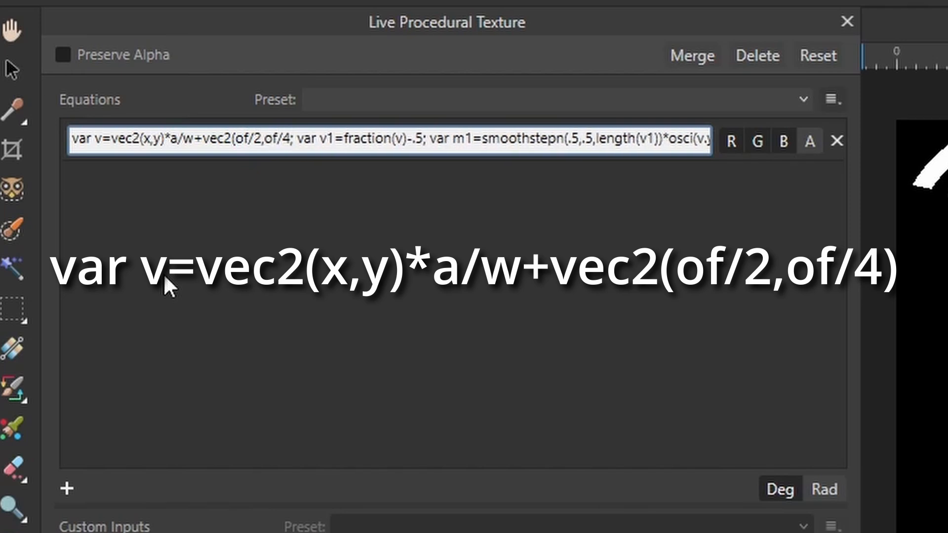
text())
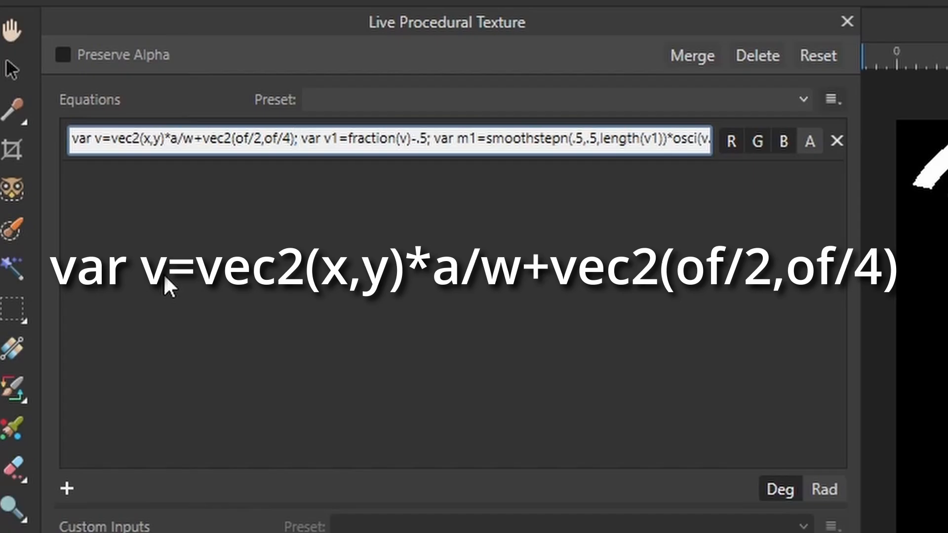
key(Return)
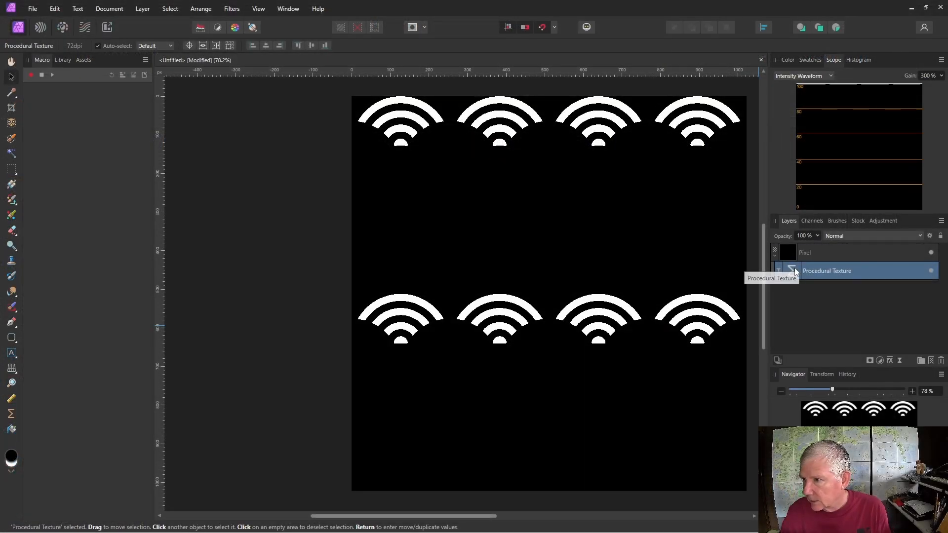
Duplicate the Procedural Texture layer and set the copy's Offset to 1.
click(794, 272)
right_click(796, 277)
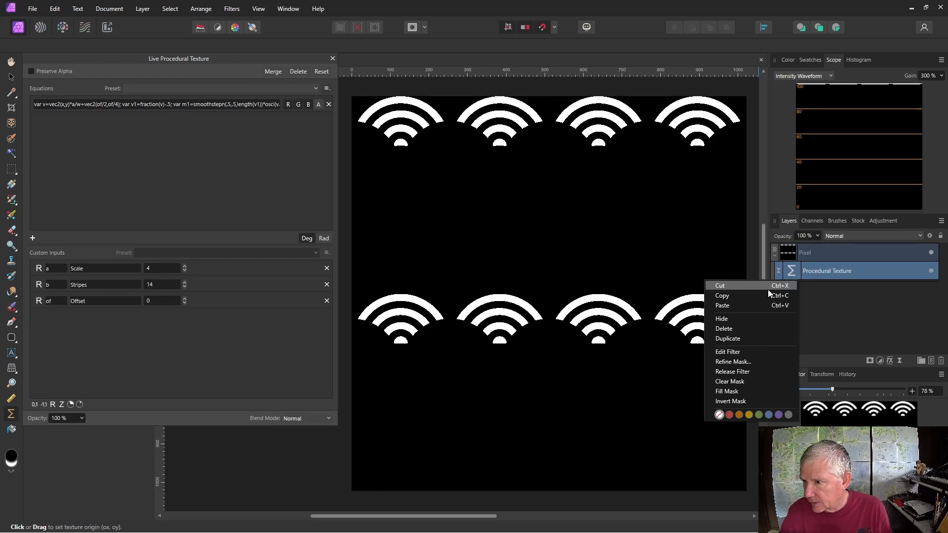
click(743, 339)
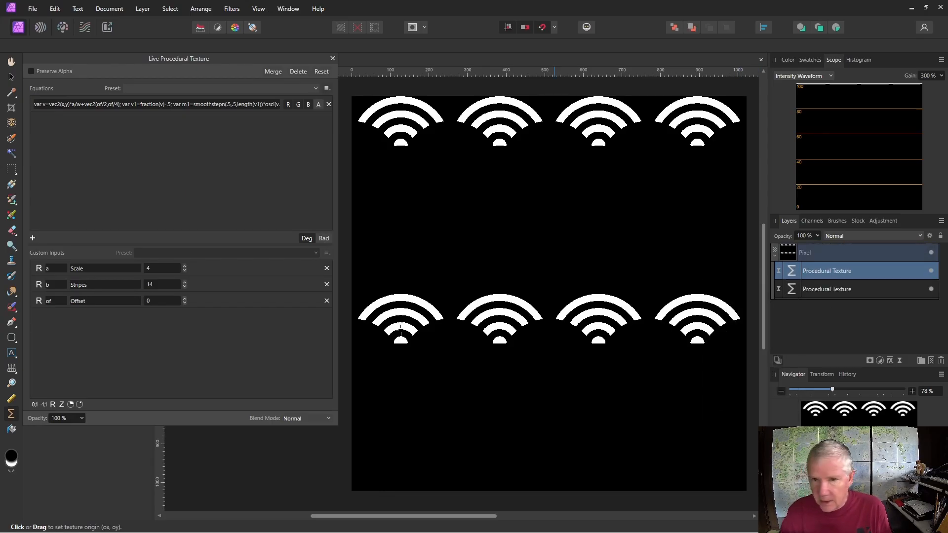
click(186, 298)
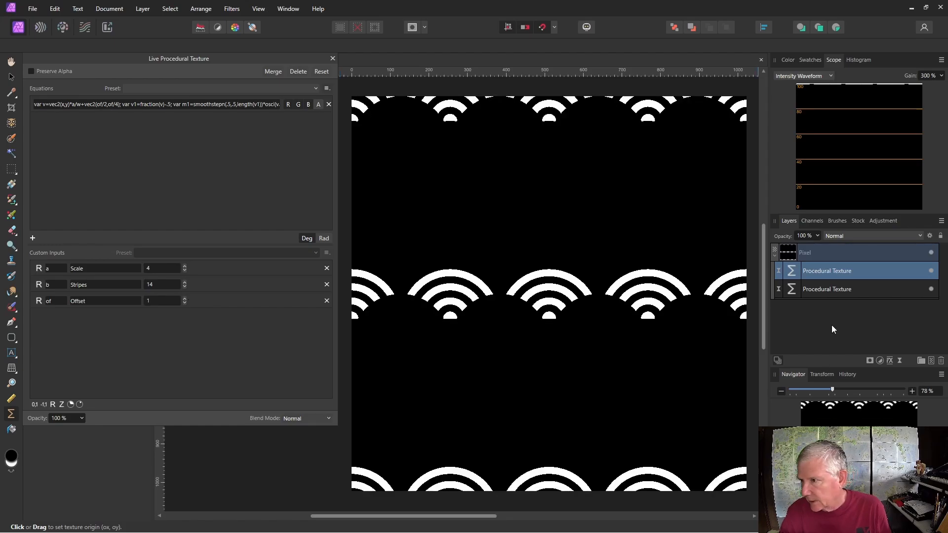
Set the blend mode of the duplicated Procedural Texture layer to Add and deselect it.
click(851, 235)
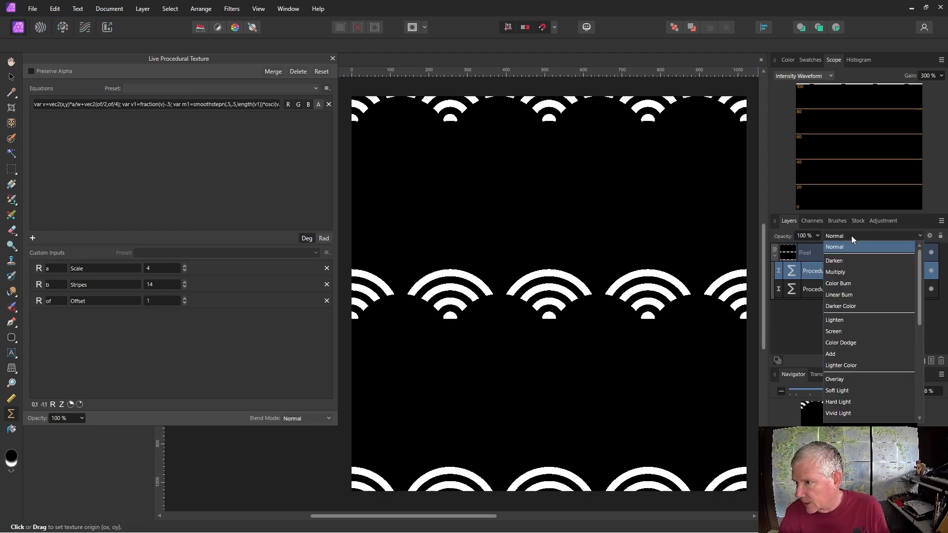
click(834, 355)
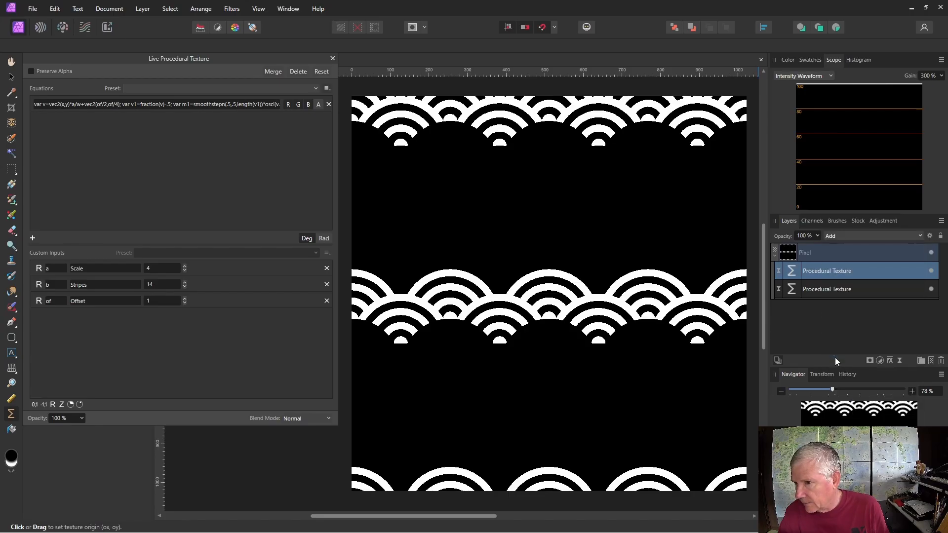
click(824, 330)
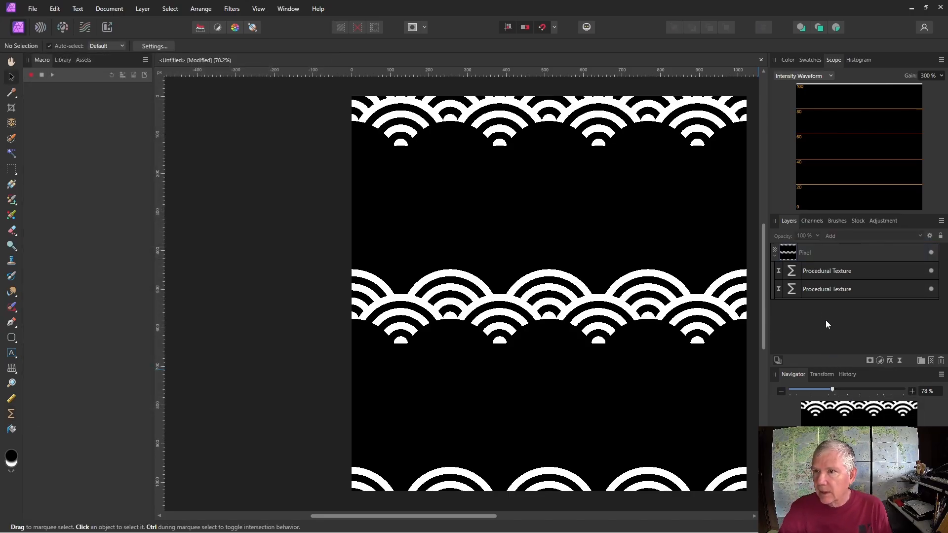
Duplicate the Add-blended Procedural Texture layer and set the new copy's Offset to 2.
click(792, 277)
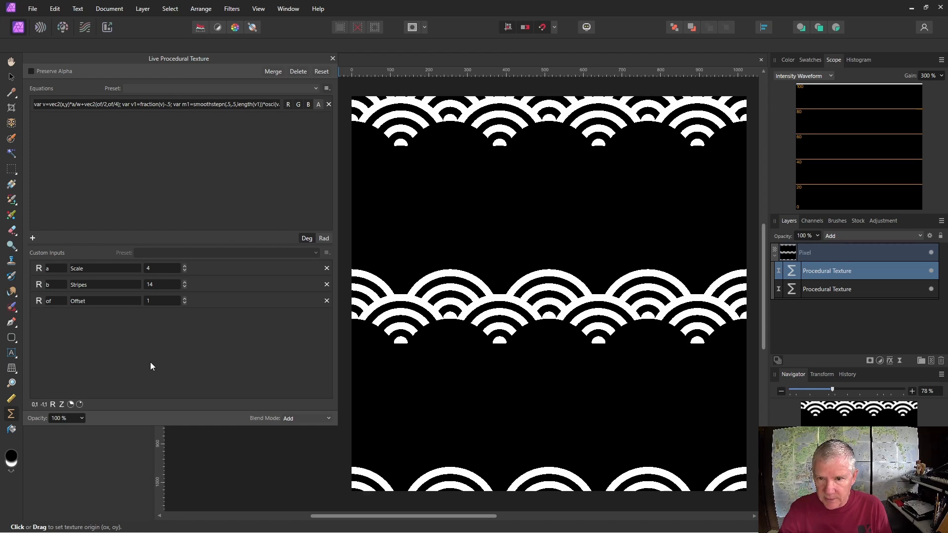
right_click(792, 271)
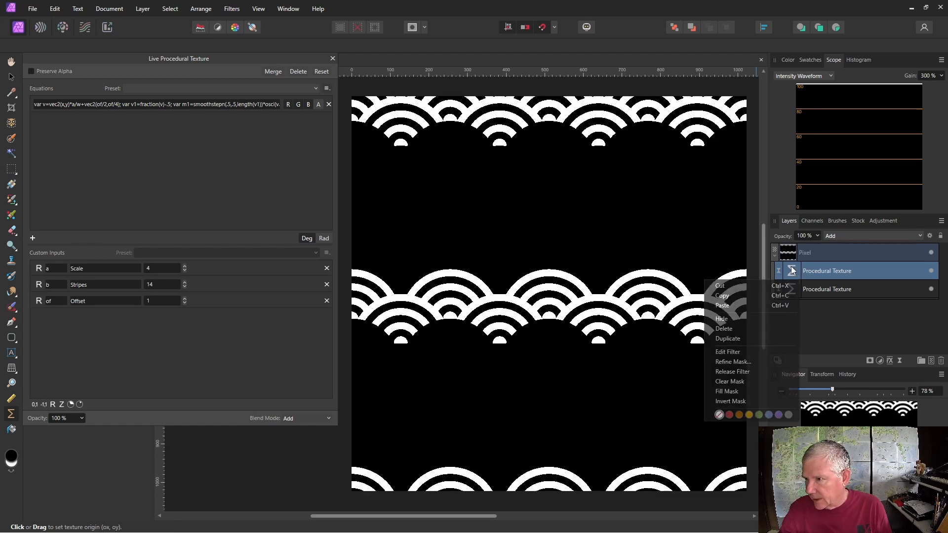
click(750, 338)
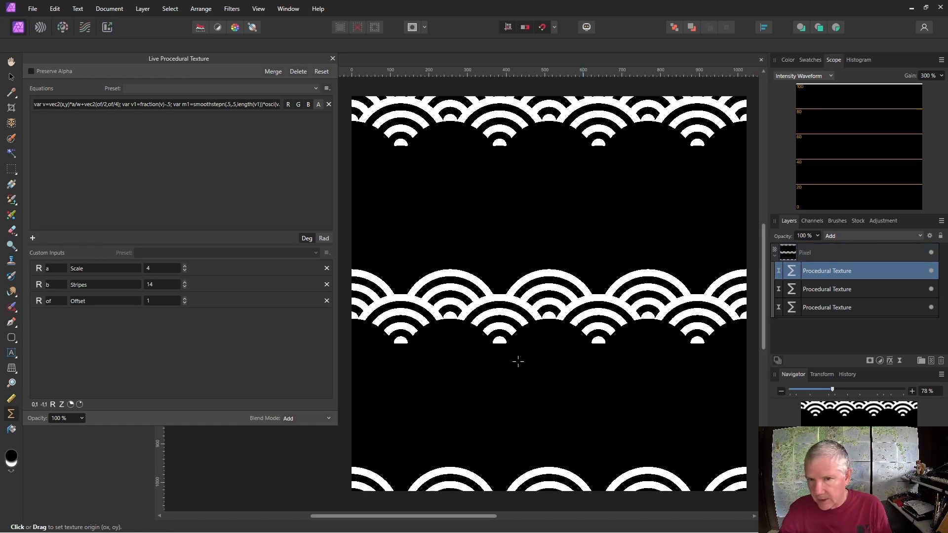
click(185, 299)
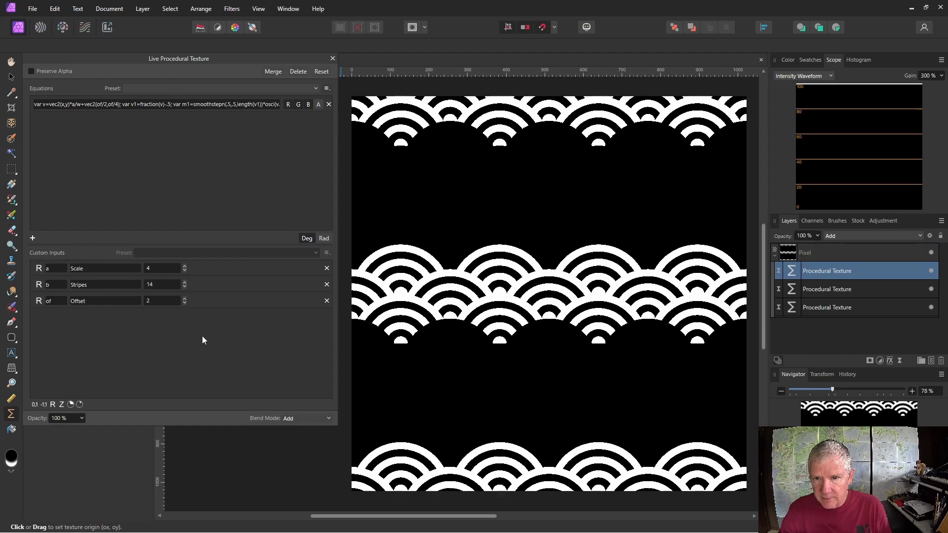
Keep duplicating the topmost Procedural Texture layer, raising each new copy's Offset by 1 from 3 up to 7.
right_click(792, 272)
click(753, 336)
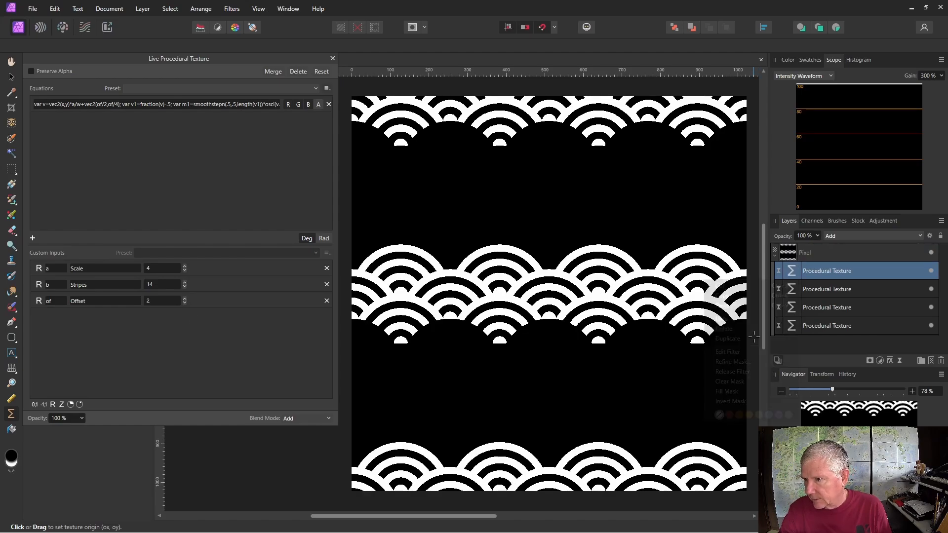
click(184, 298)
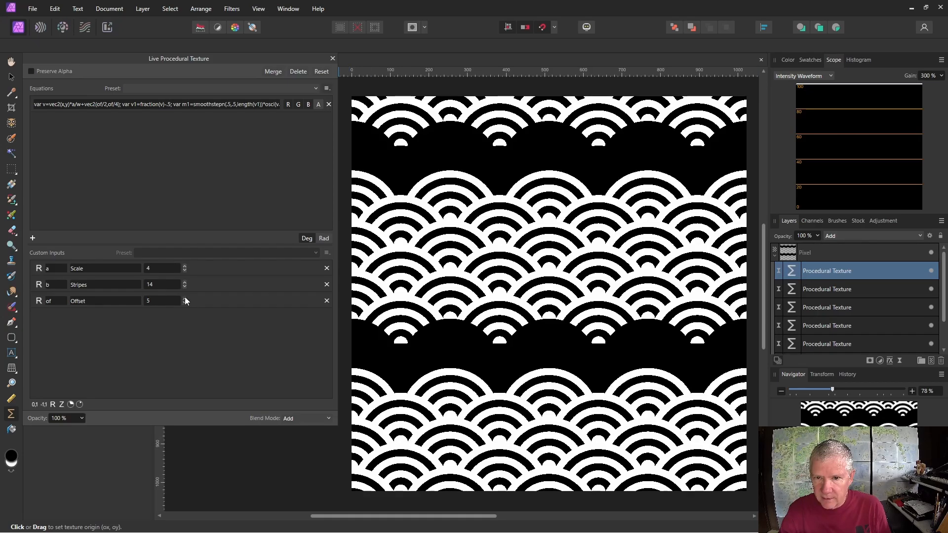
click(184, 299)
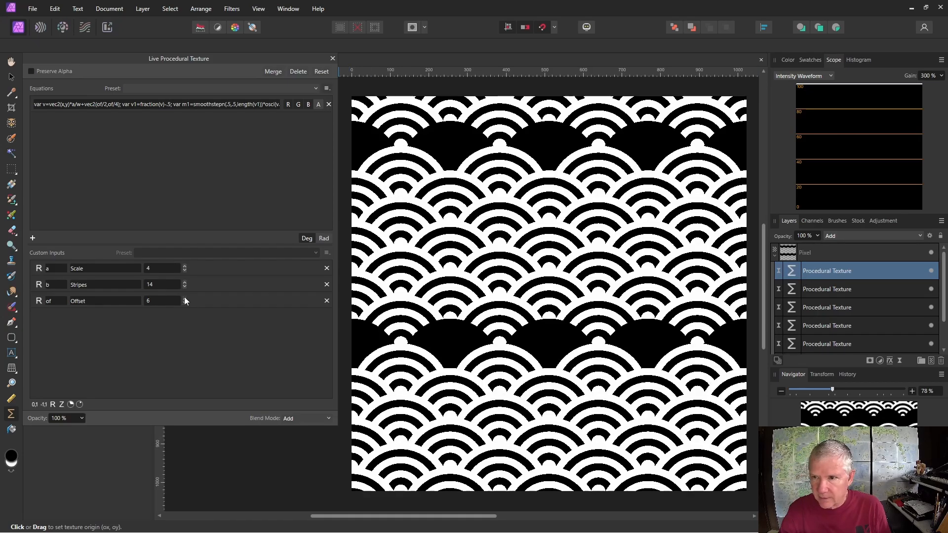
right_click(794, 274)
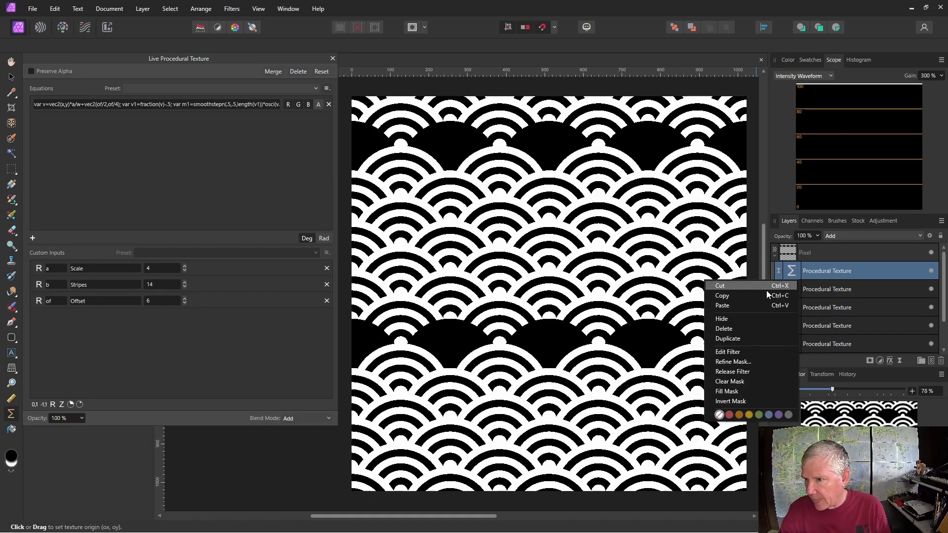
click(742, 338)
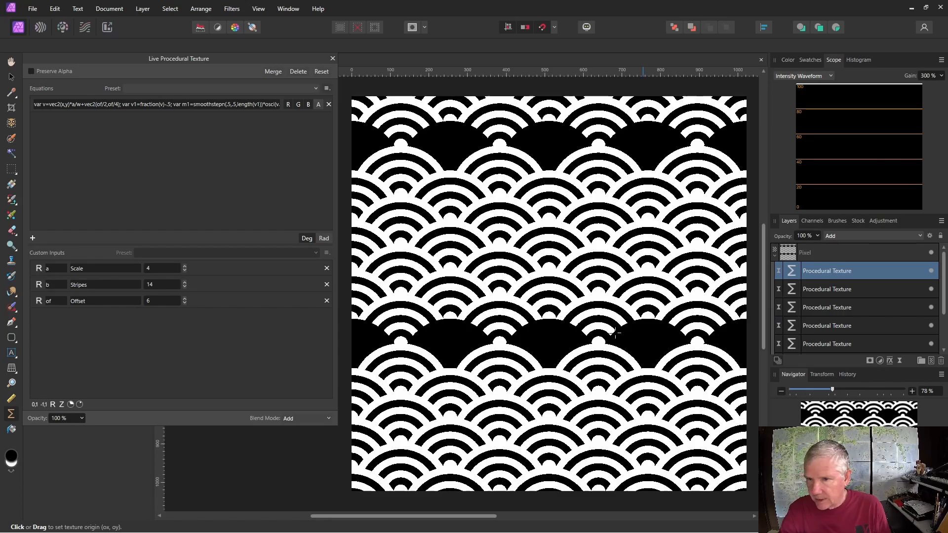
click(184, 299)
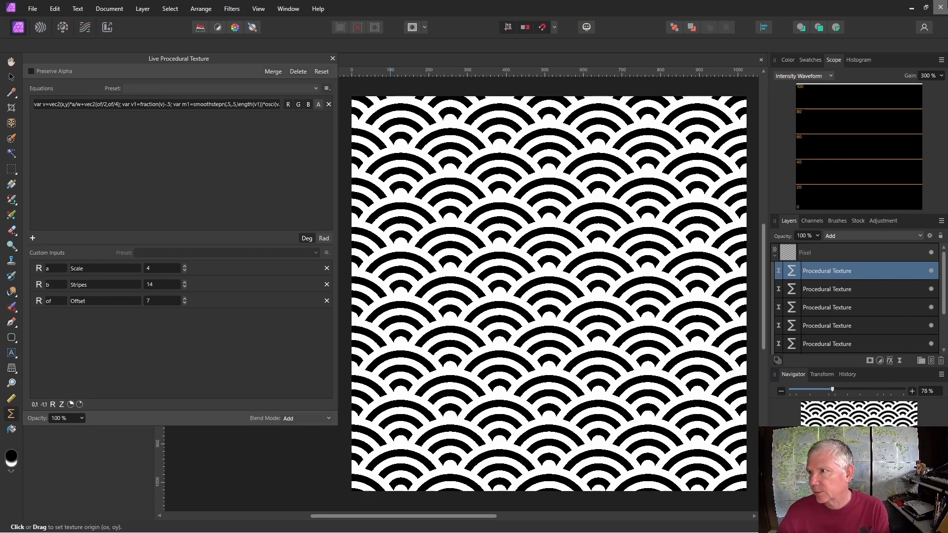
Minimize Affinity Photo to examine the blue scale pattern on the desktop wallpaper, and return to the document.
click(911, 9)
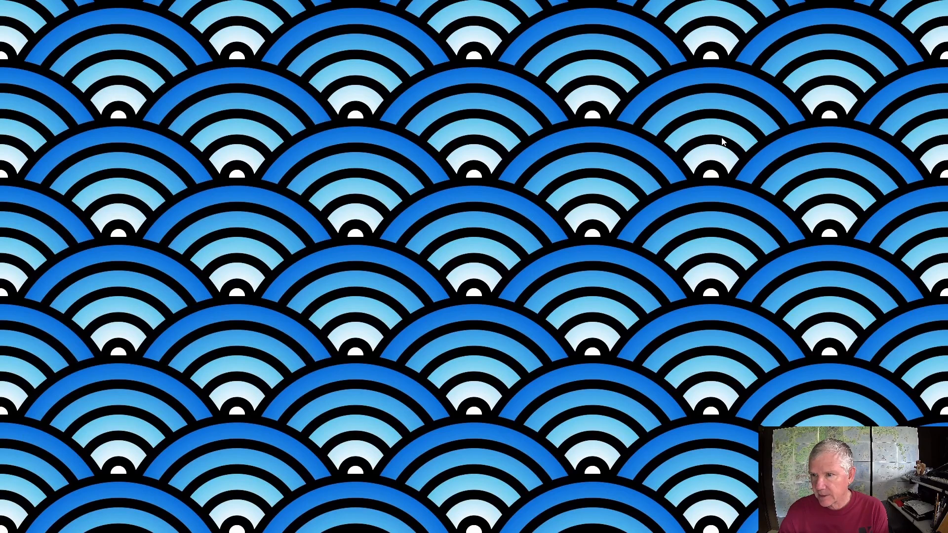
mouse_move(631, 524)
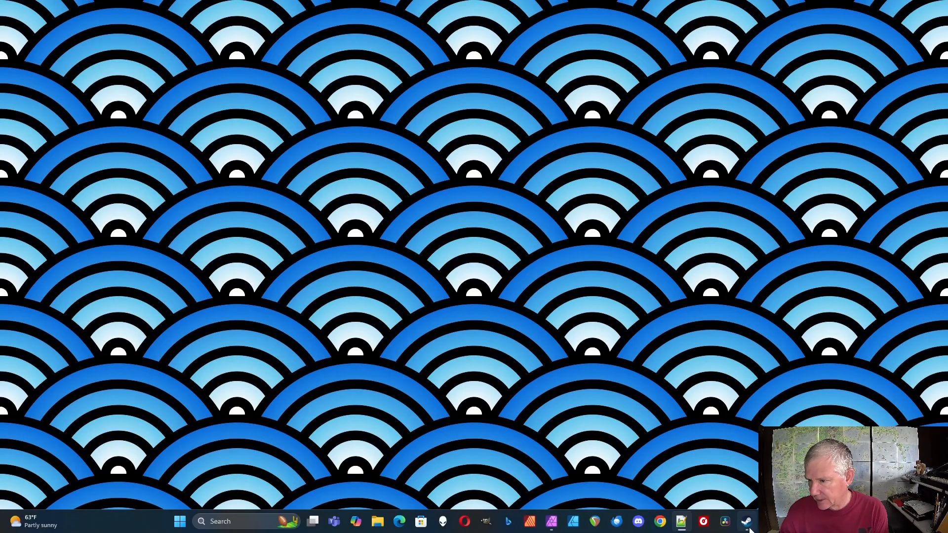
click(684, 523)
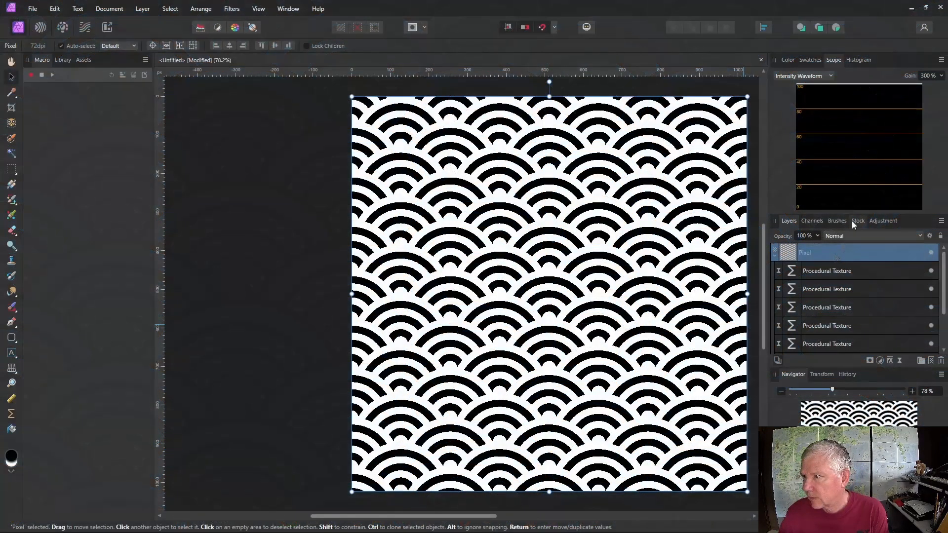
Add a Gradient Map adjustment above the Pixel layer.
click(883, 221)
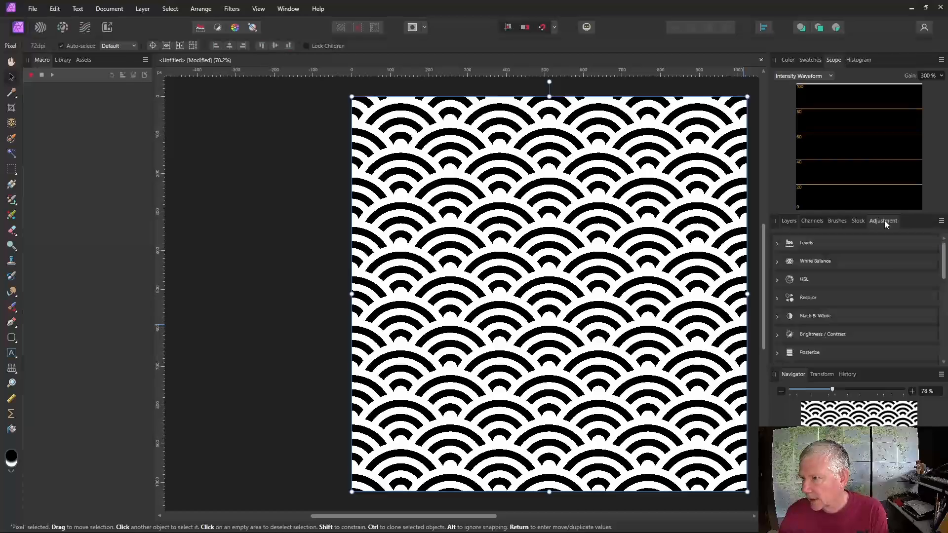
scroll(817, 276, down, 2)
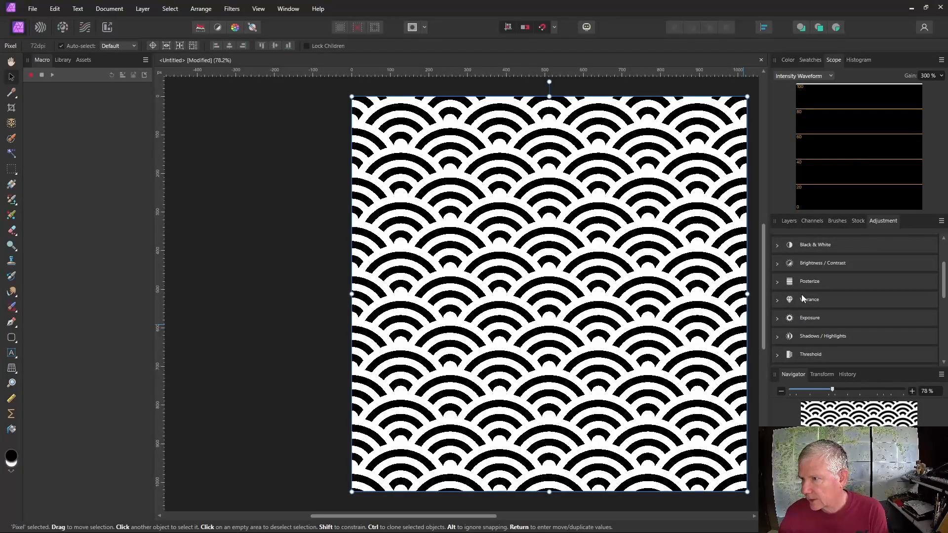
scroll(793, 316, down, 2)
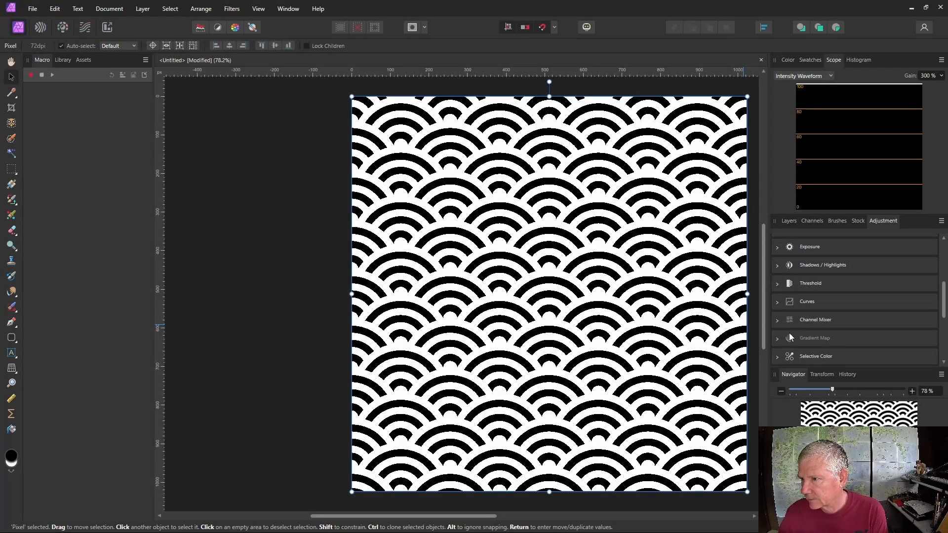
click(788, 335)
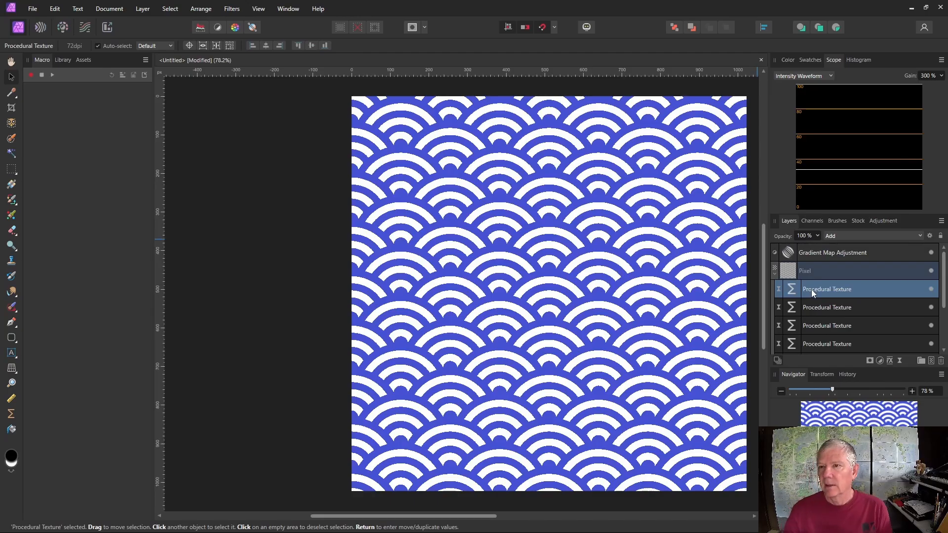
scroll(618, 287, up, 5)
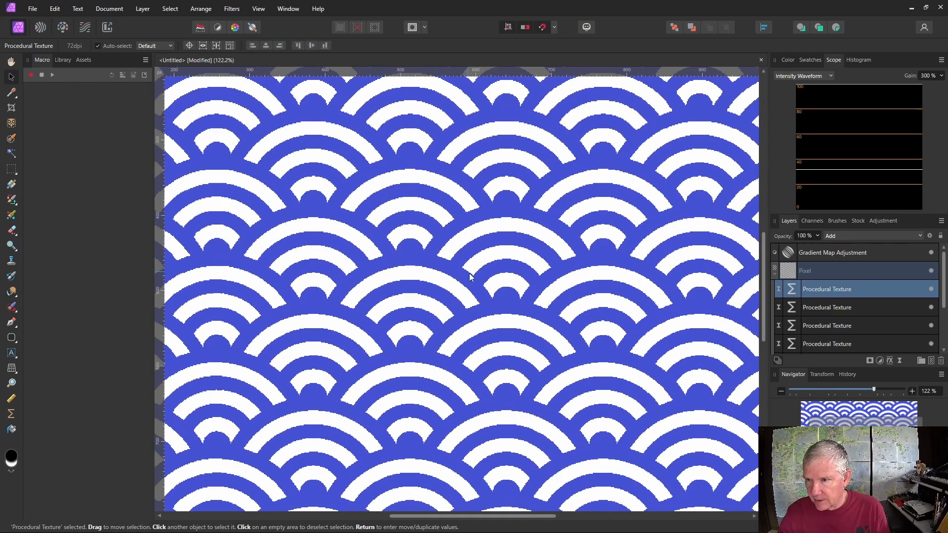
scroll(466, 276, down, 5)
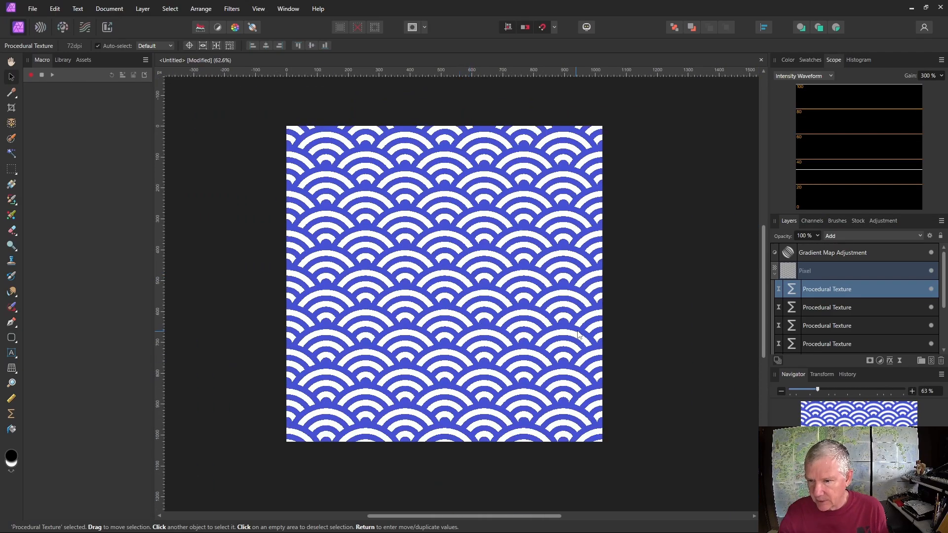
drag(540, 516, 463, 518)
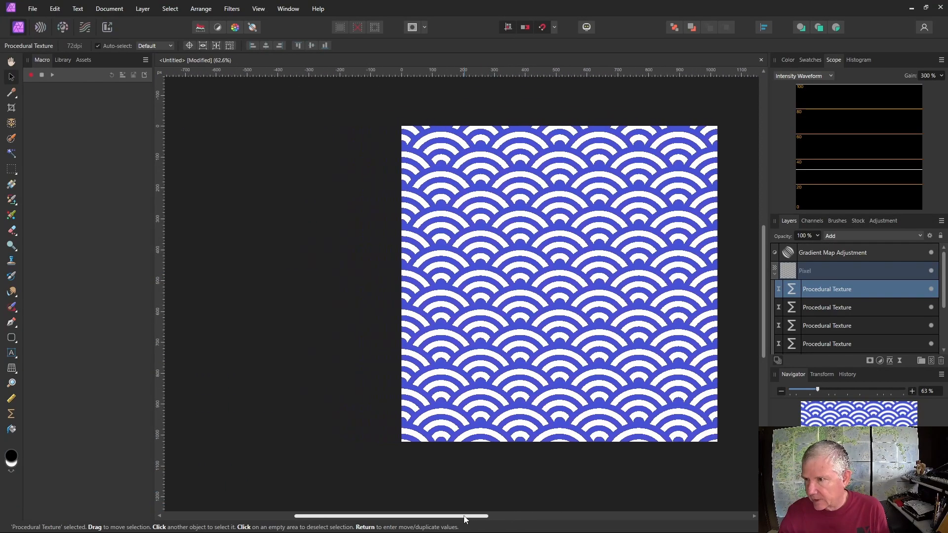
Delete the offset, Add-blended Procedural Texture copies, keeping only the base Procedural Texture with Normal blending.
scroll(563, 220, up, 1)
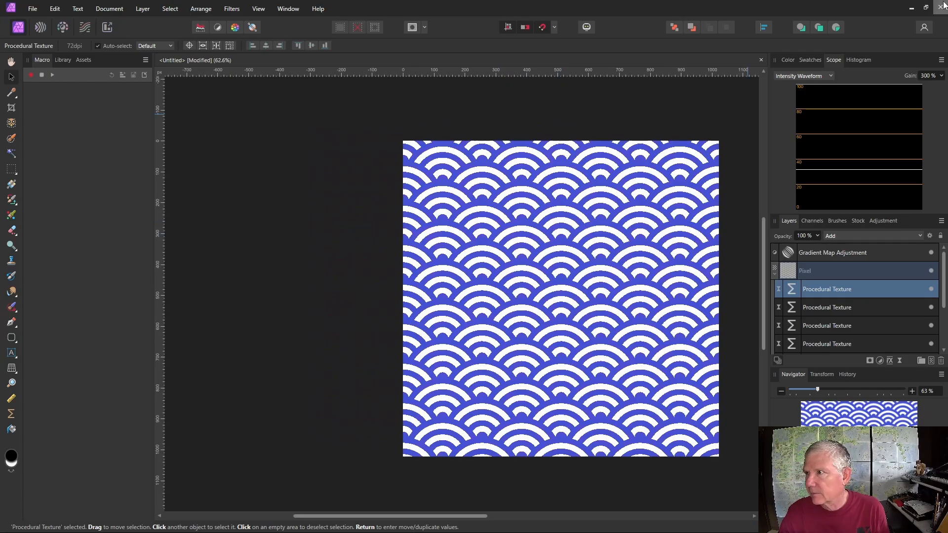
click(915, 8)
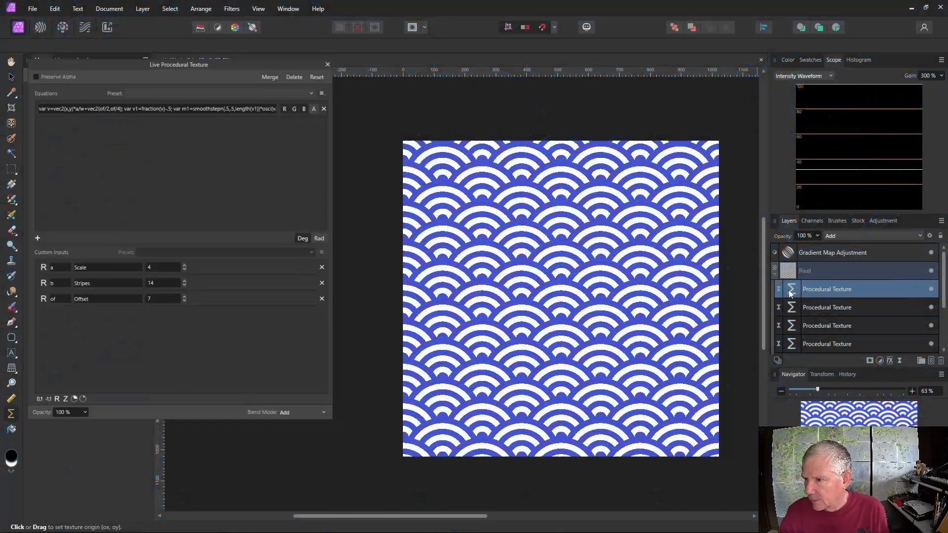
scroll(821, 320, down, 2)
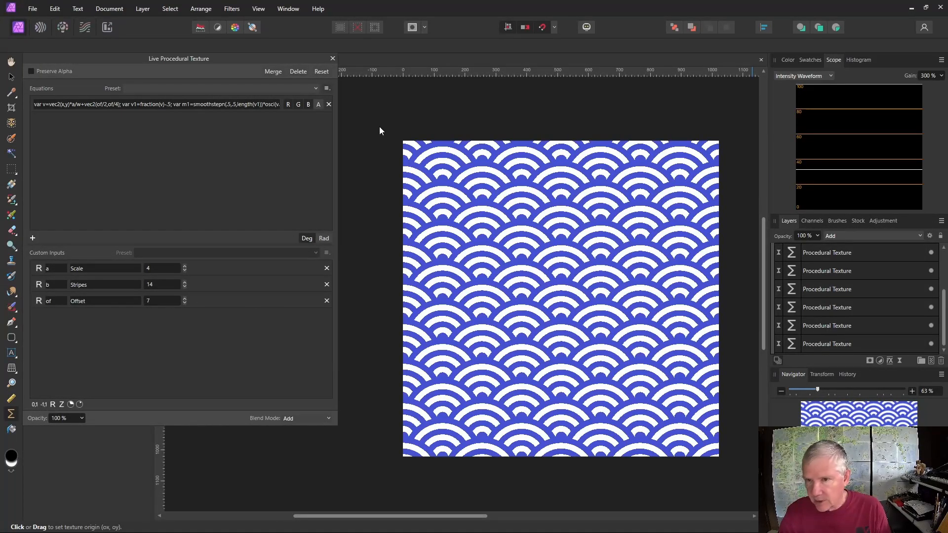
click(333, 59)
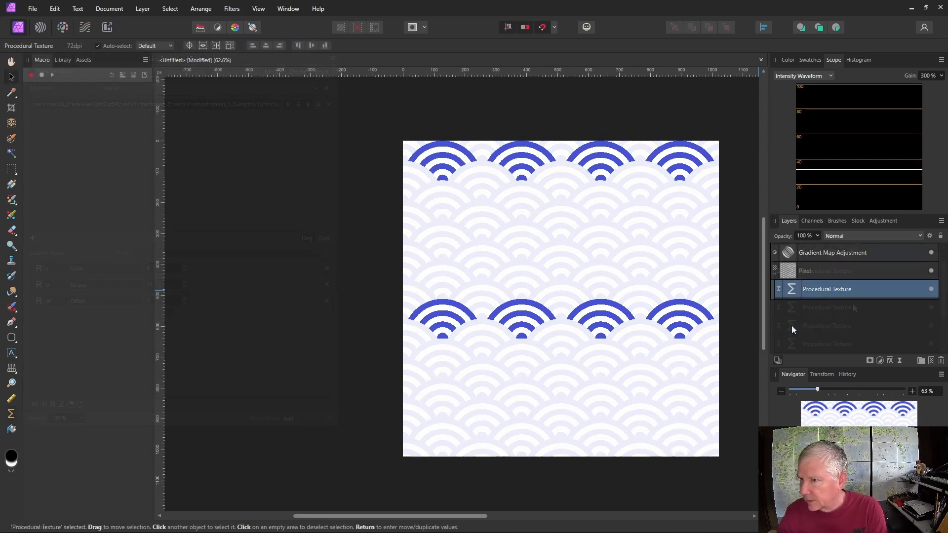
Nest the Gradient Map adjustment inside the Pixel layer above the Procedural Texture and hide it.
drag(790, 254, 790, 272)
click(931, 270)
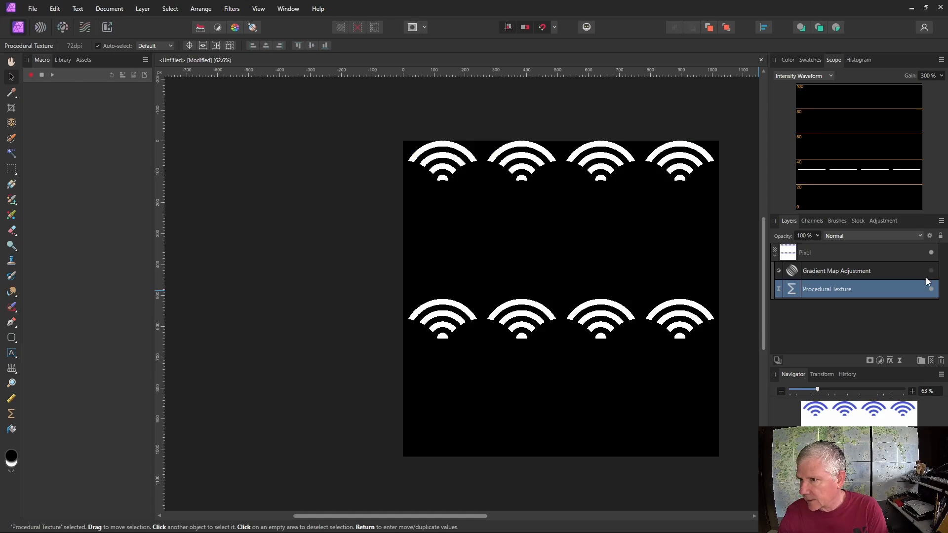
click(845, 330)
Add a 0–1 range custom input to the remaining Procedural Texture, with variable s1 and the name Smooth.
double_click(792, 289)
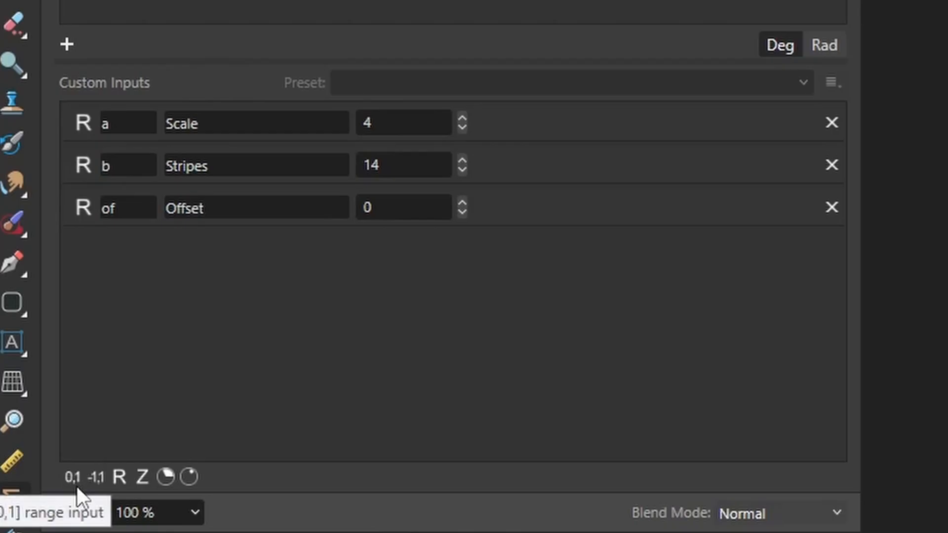
click(75, 479)
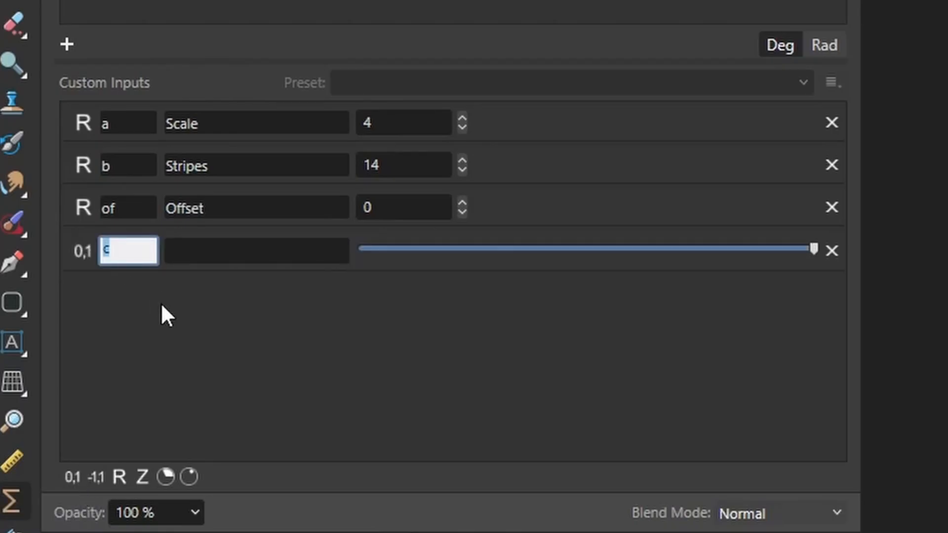
text(s1)
click(207, 250)
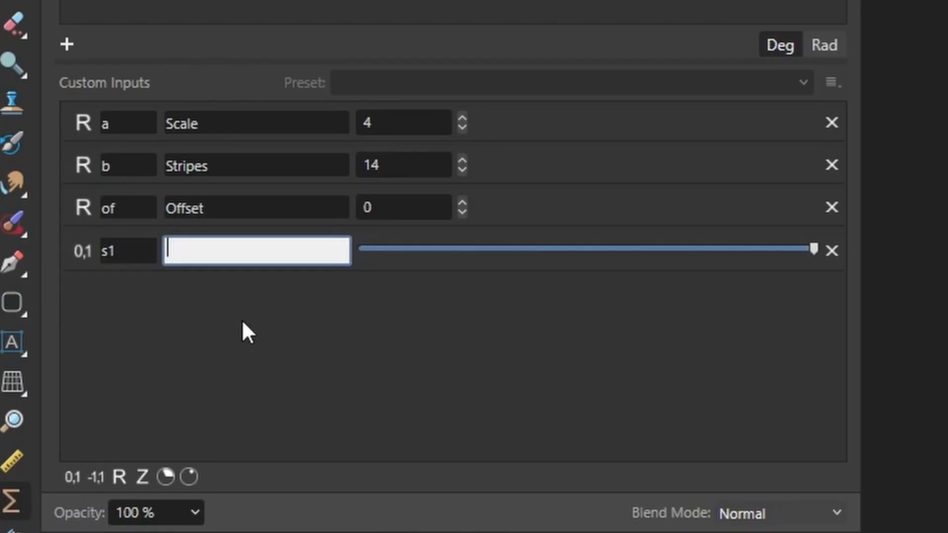
text(sm)
key(BackSpace)
key(BackSpace)
text(Smooth)
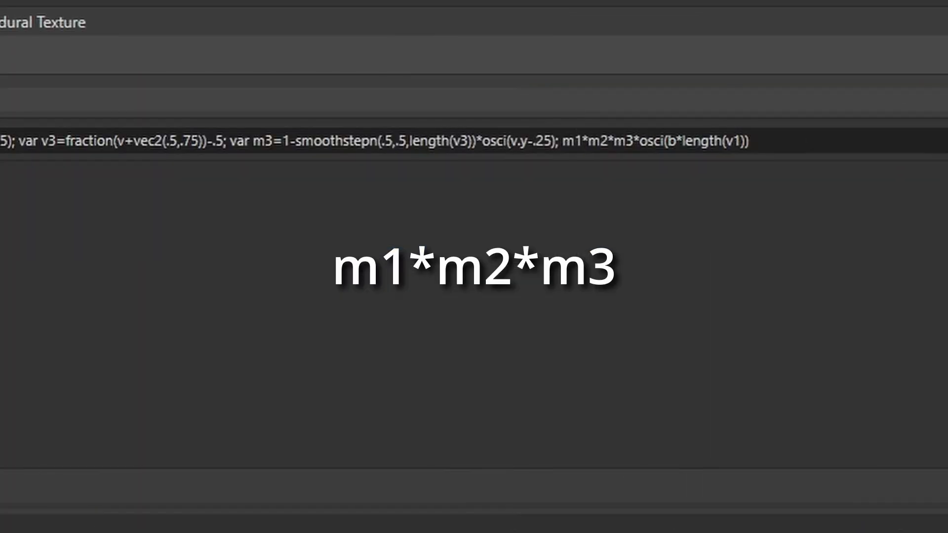
Remove *osci(b*length(v1)) from the end of the equation so that it ends with m1*m2*m3, and inspect the plain scales.
click(681, 149)
click(679, 140)
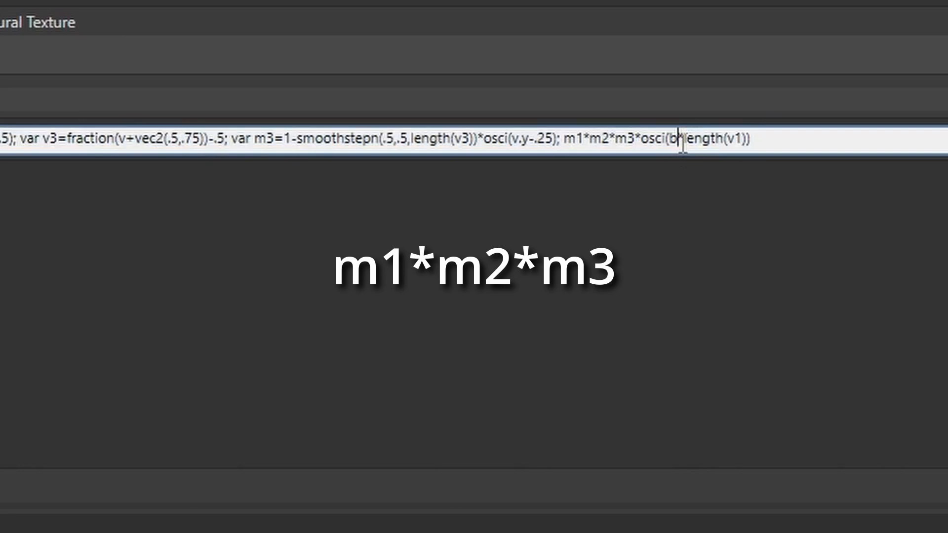
drag(636, 140, 767, 143)
key(BackSpace)
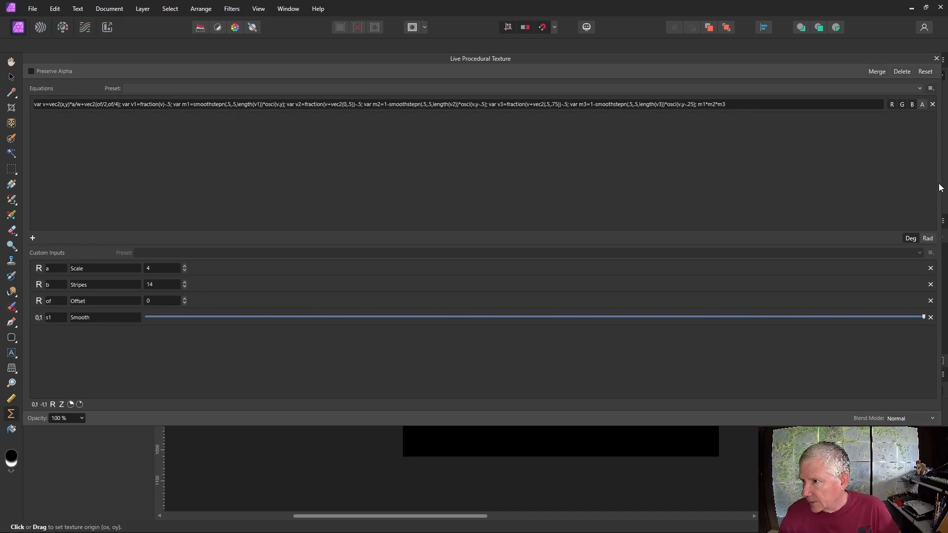
drag(941, 187, 343, 246)
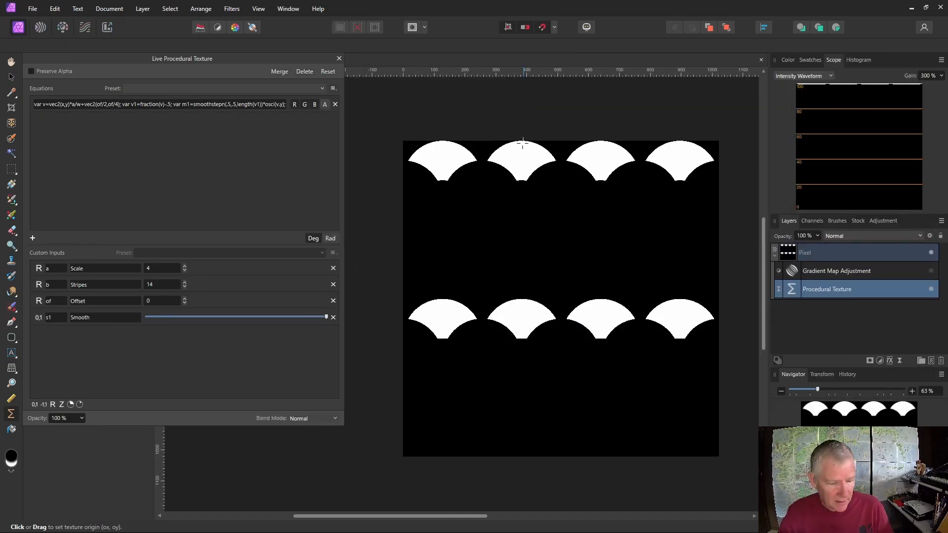
scroll(520, 144, up, 5)
scroll(502, 202, down, 6)
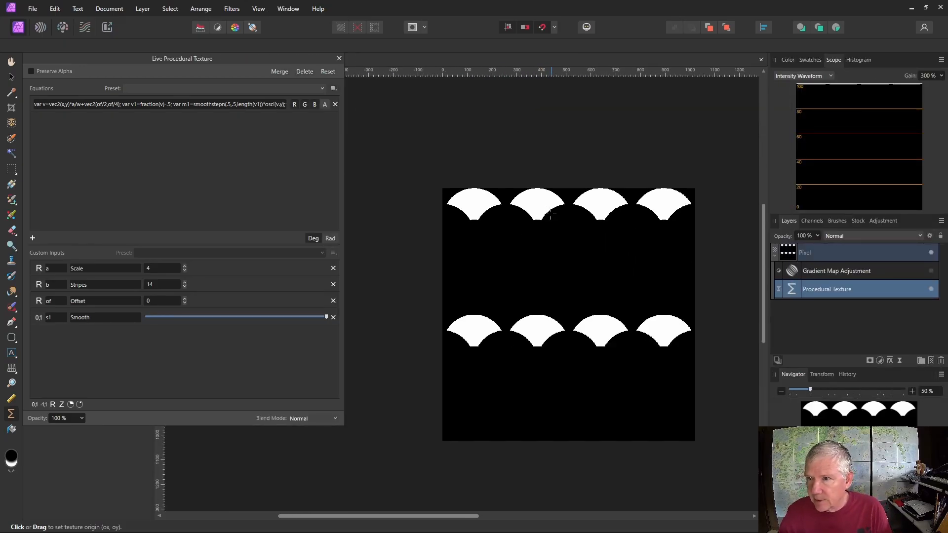
Change the first two smoothstepn arguments of m1 to .5-s1/10,.5+s1/10 in the texture equation.
drag(344, 180, 927, 181)
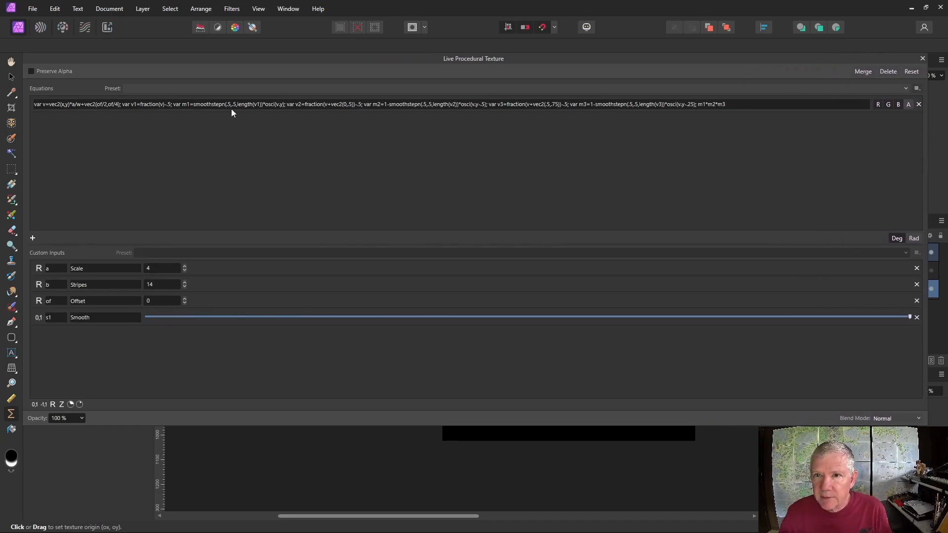
click(228, 104)
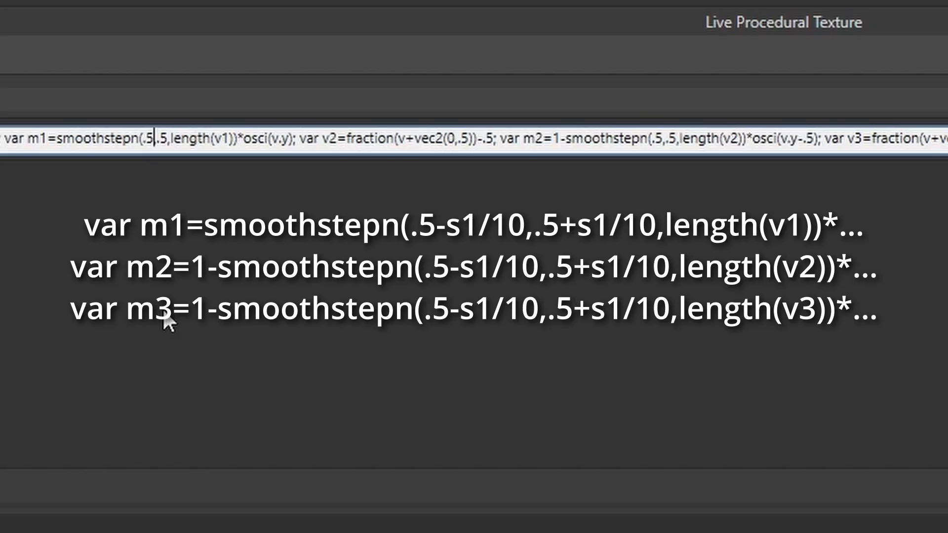
text(-)
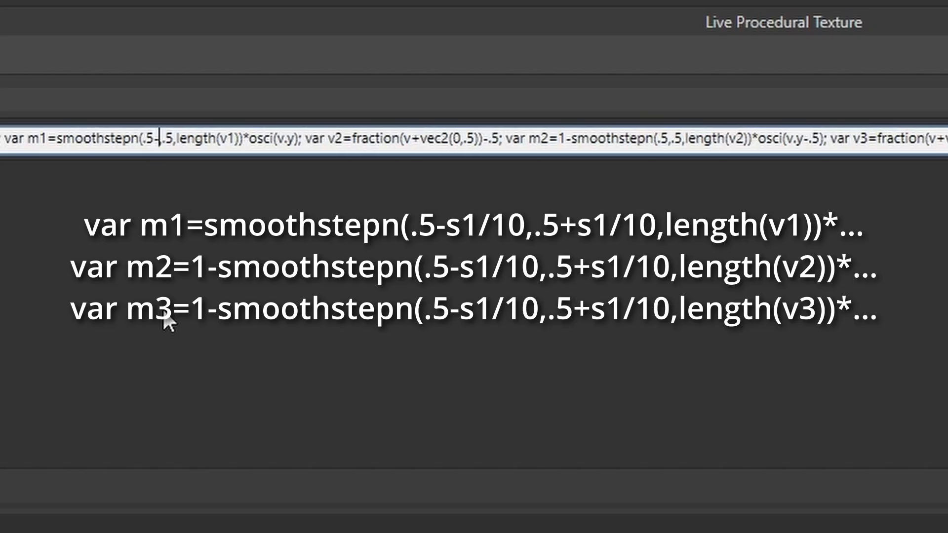
text(s1/)
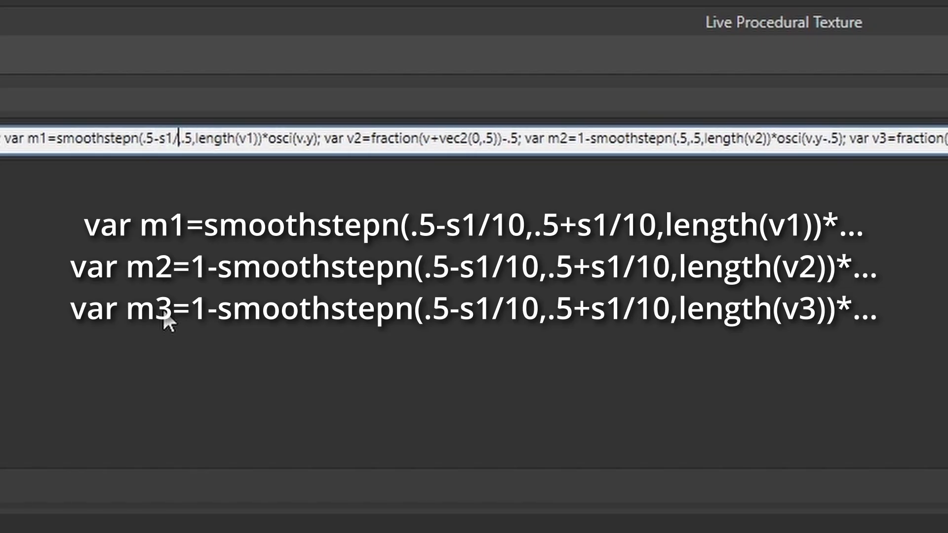
text(10,.5)
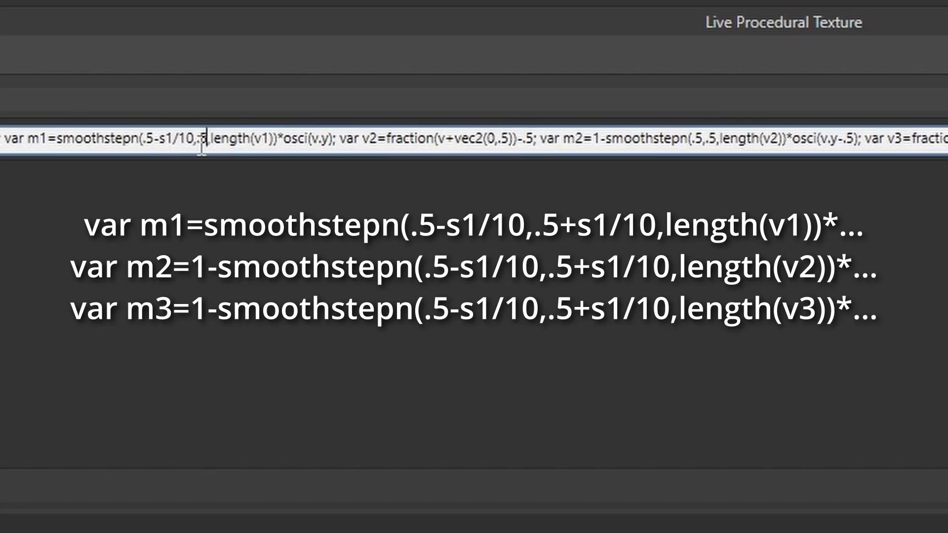
text(+s1/1)
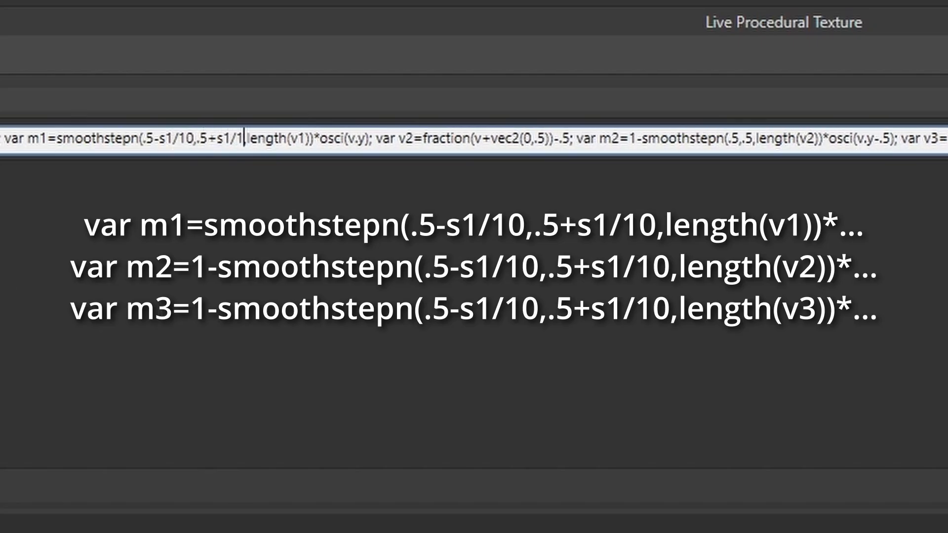
text(0,)
key(Return)
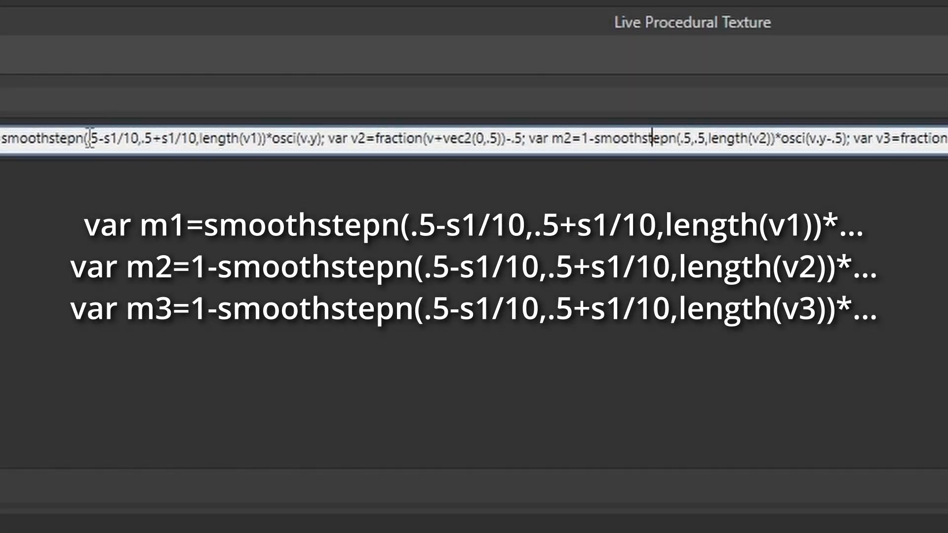
Copy .5-s1/10,.5+s1/10 from m1 over the .5,.5 arguments in the smoothstepn terms of m2 and m3.
drag(87, 141, 142, 155)
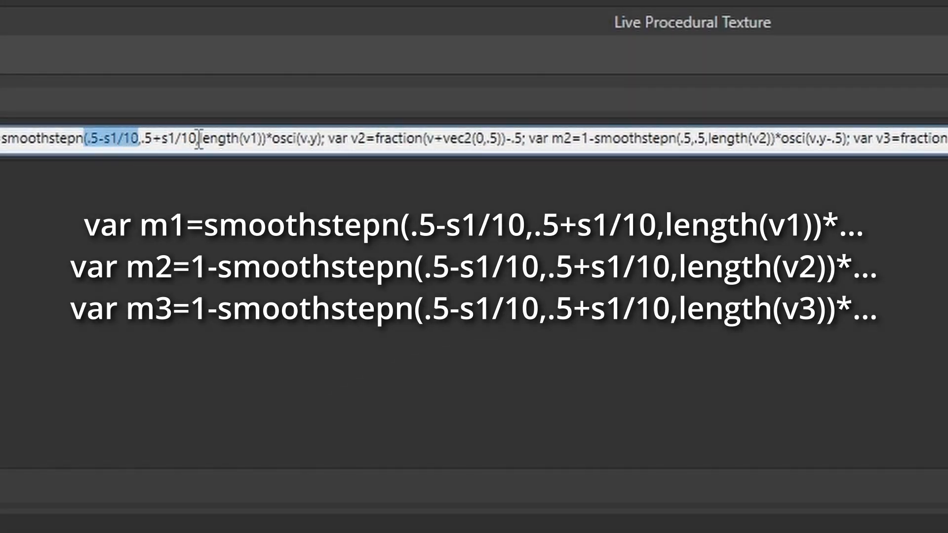
drag(198, 139, 89, 142)
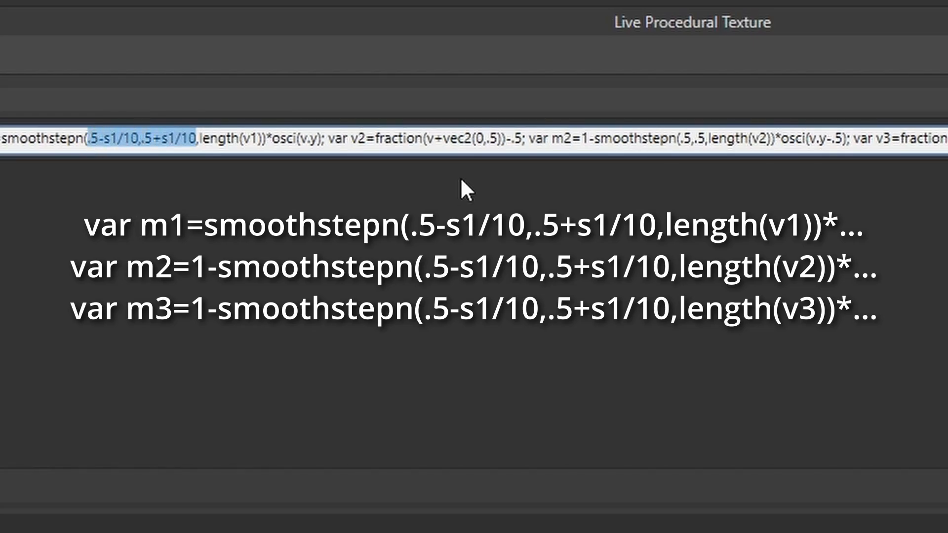
click(683, 143)
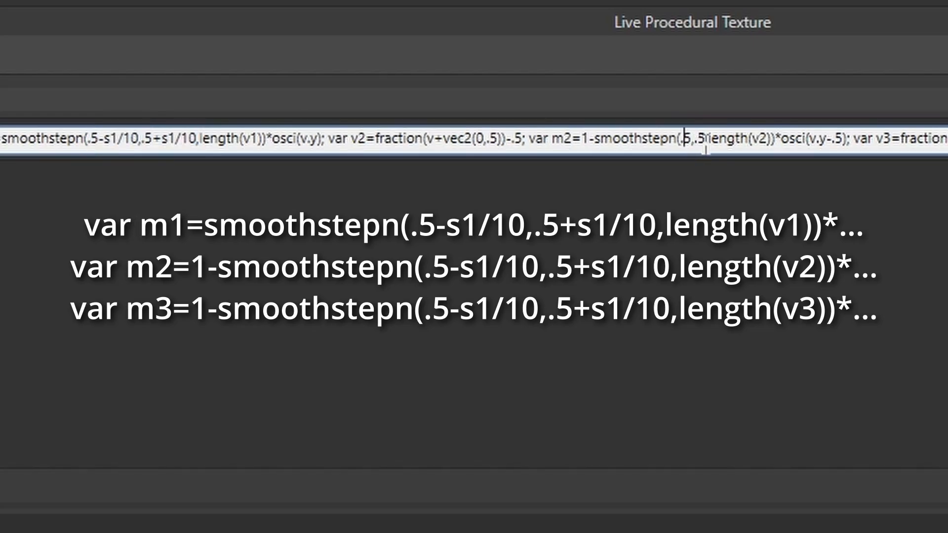
drag(705, 144, 683, 143)
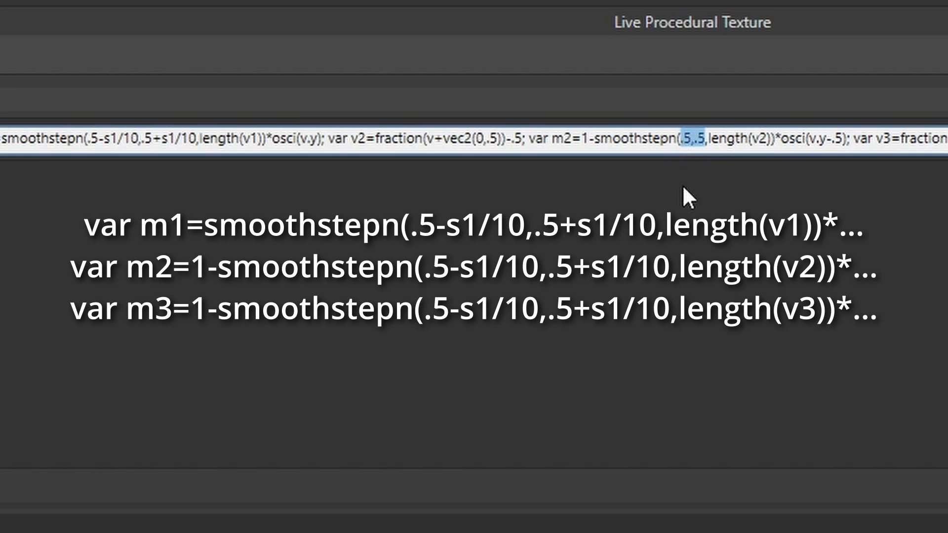
text(.5-s1/10,.5+s1/10)
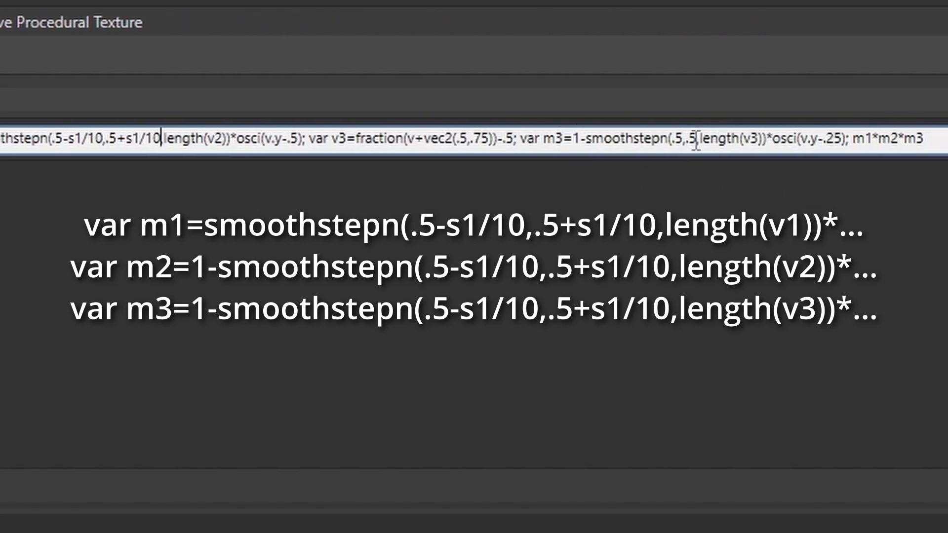
drag(697, 144, 675, 143)
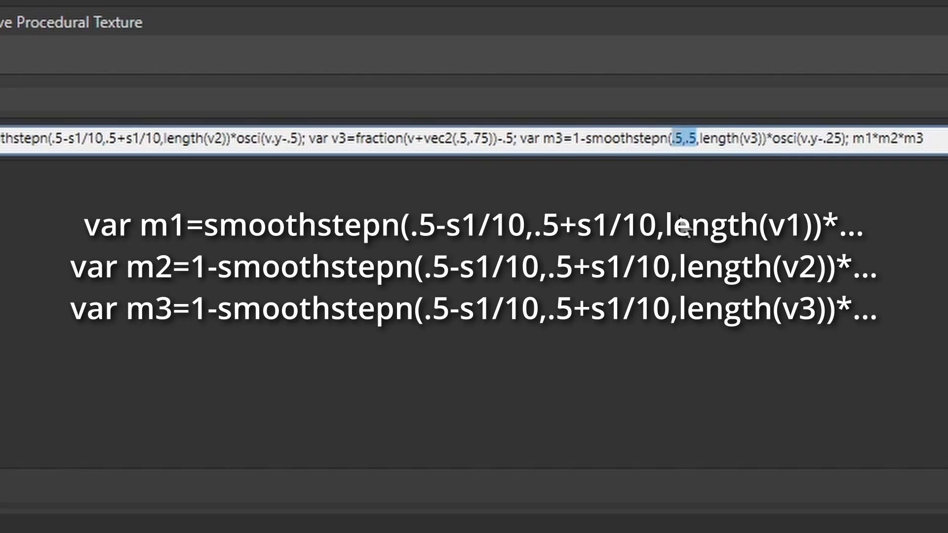
text(.5-s1/10,.5+s1/10)
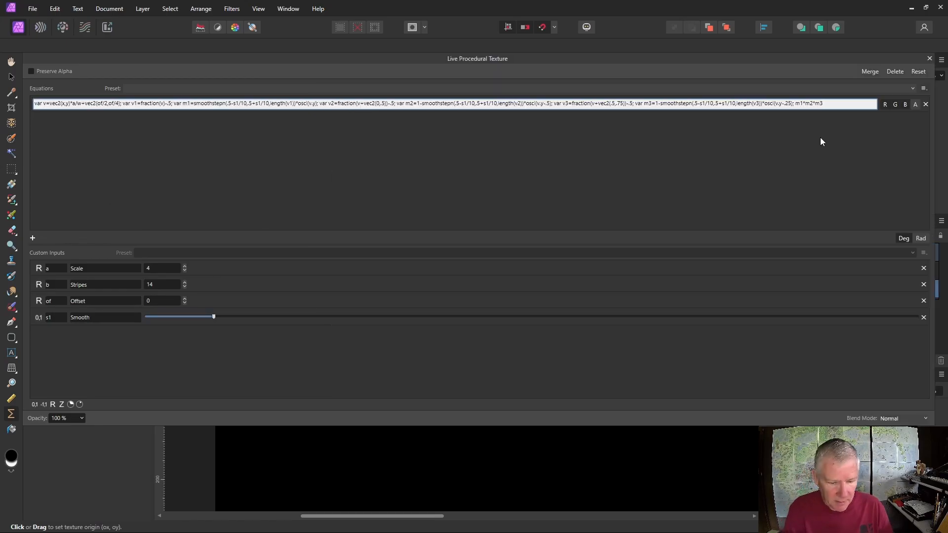
Append *smoothosc(b*length(v1),s2) after m1*m2*m3 at the end of the equation.
text(*)
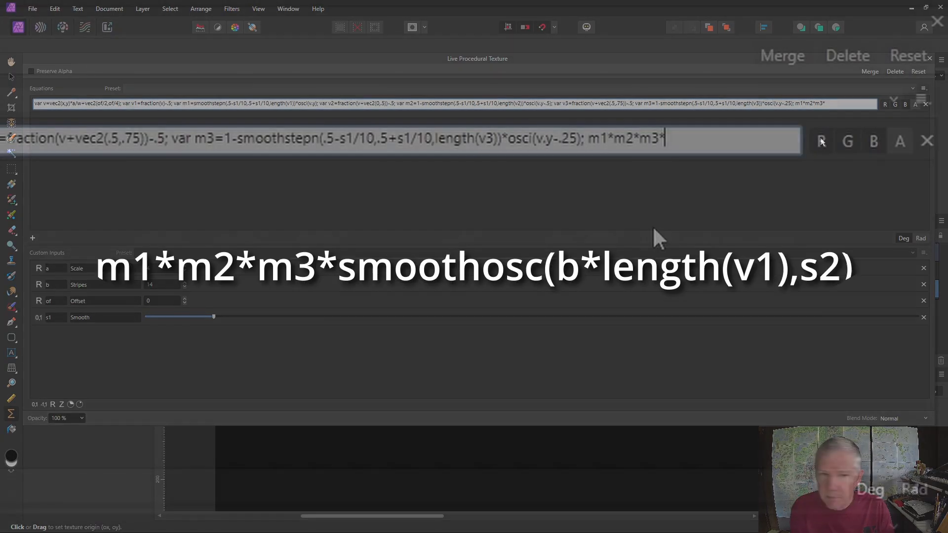
text(smooth)
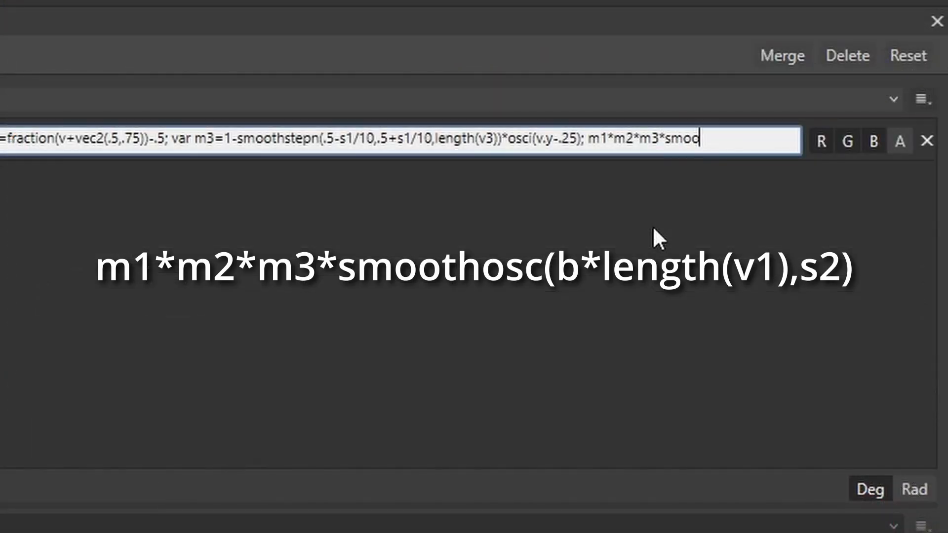
text(osc()
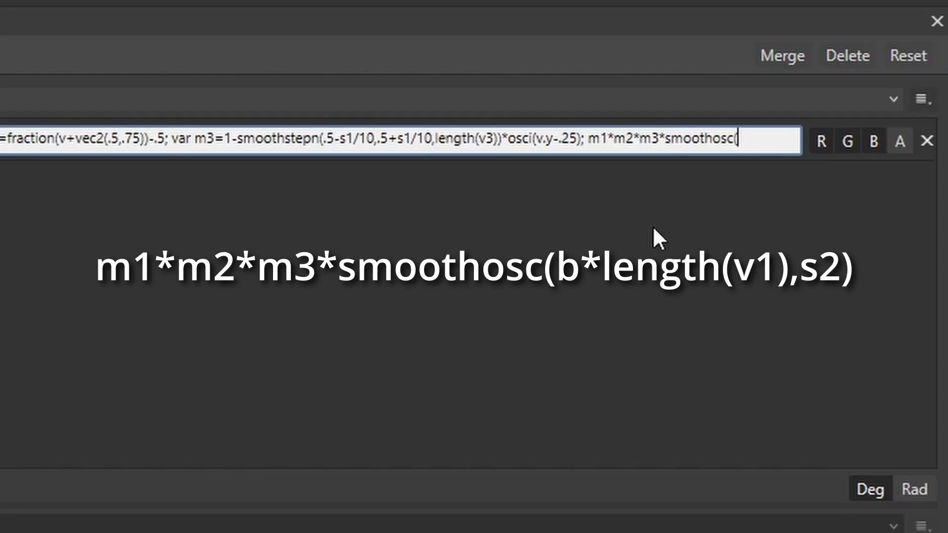
text(b*length(v1)
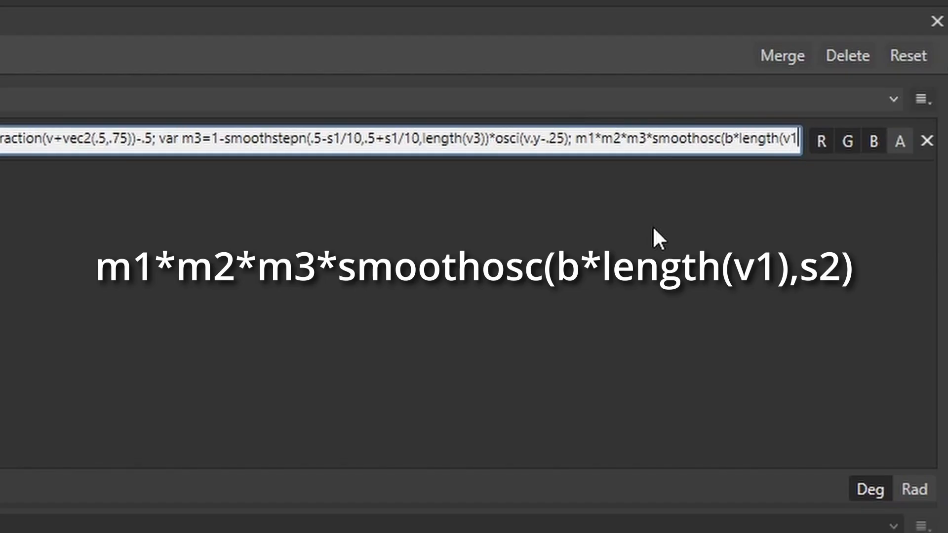
text(),)
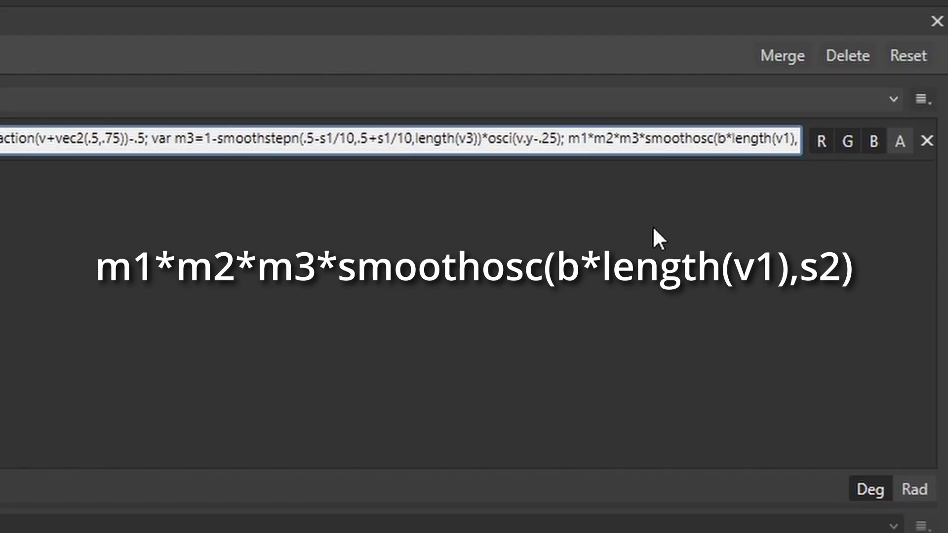
text(s2)
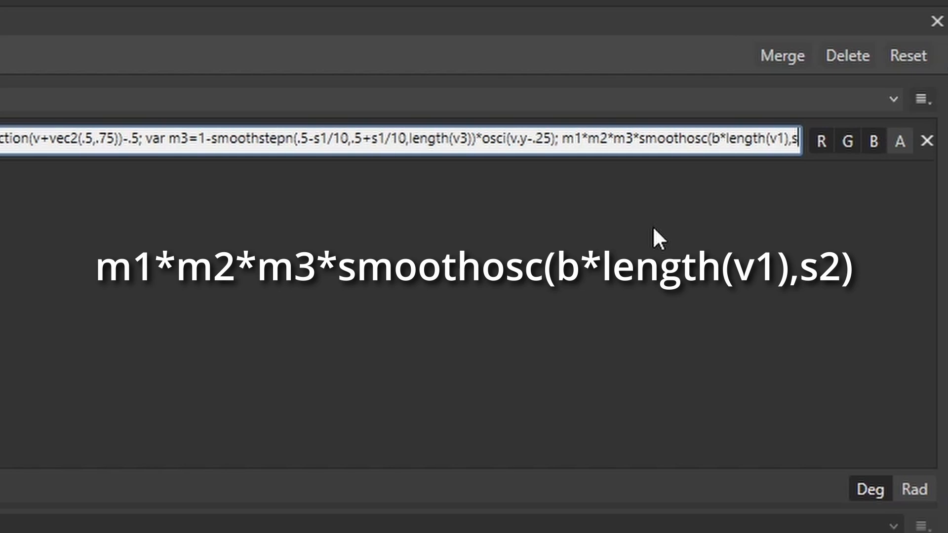
text())
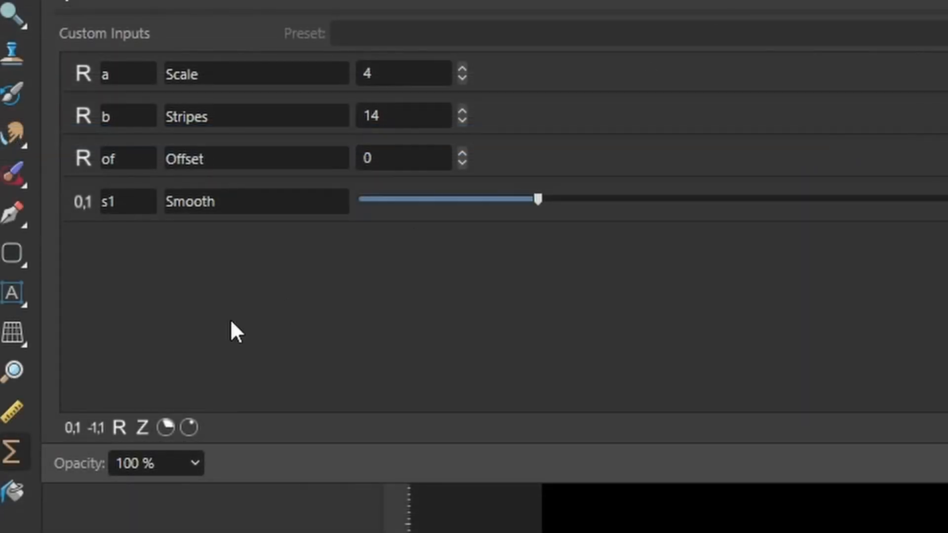
Add a 0–1 custom input with the variable s2 and the label Stripe Smooth.
click(70, 425)
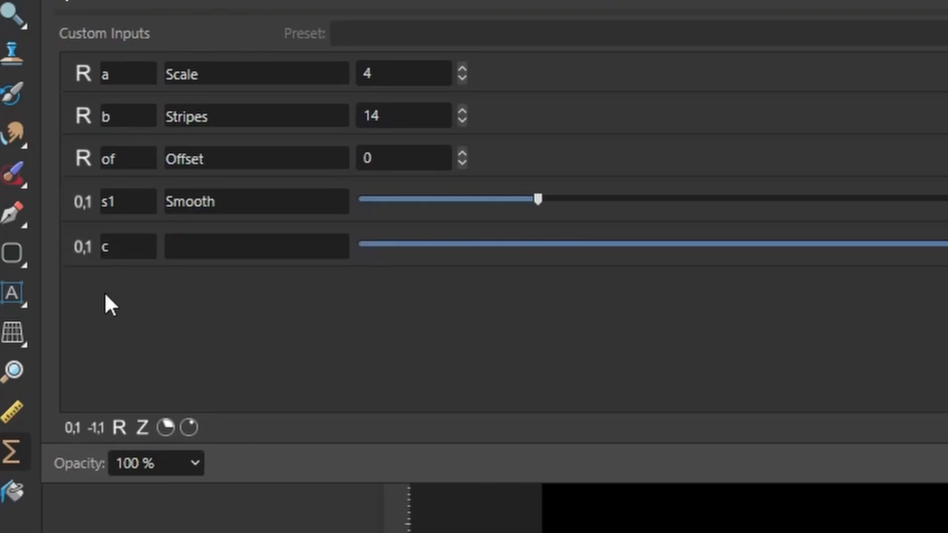
click(105, 253)
text(s2)
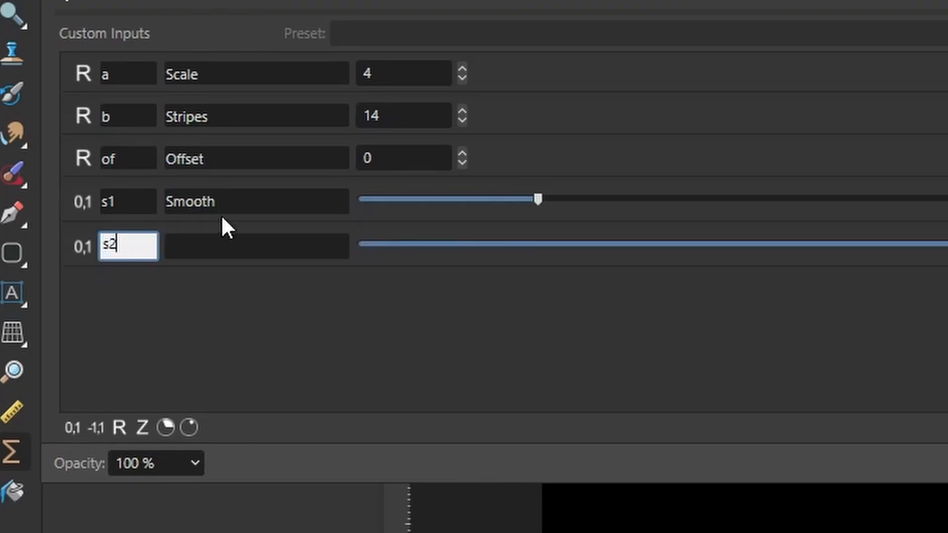
click(222, 244)
text(Stripe Smo)
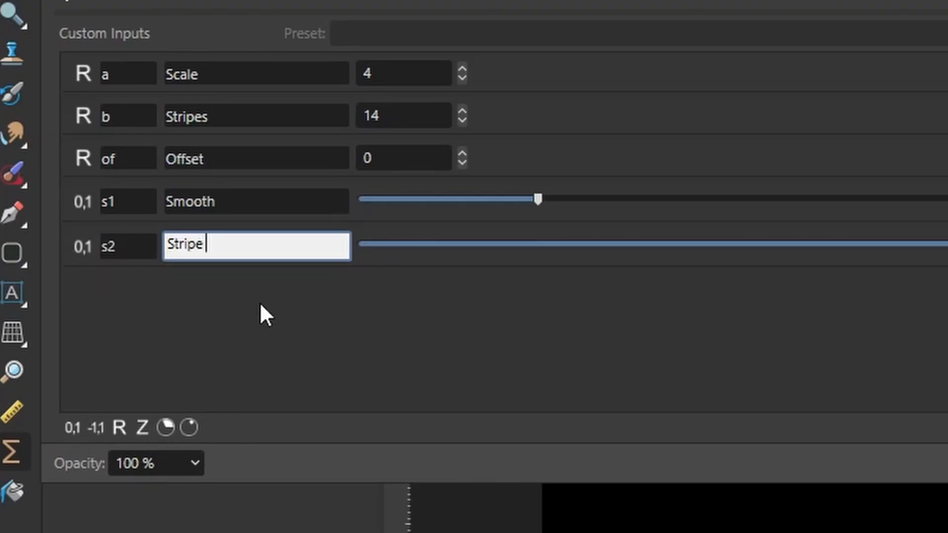
text(oth)
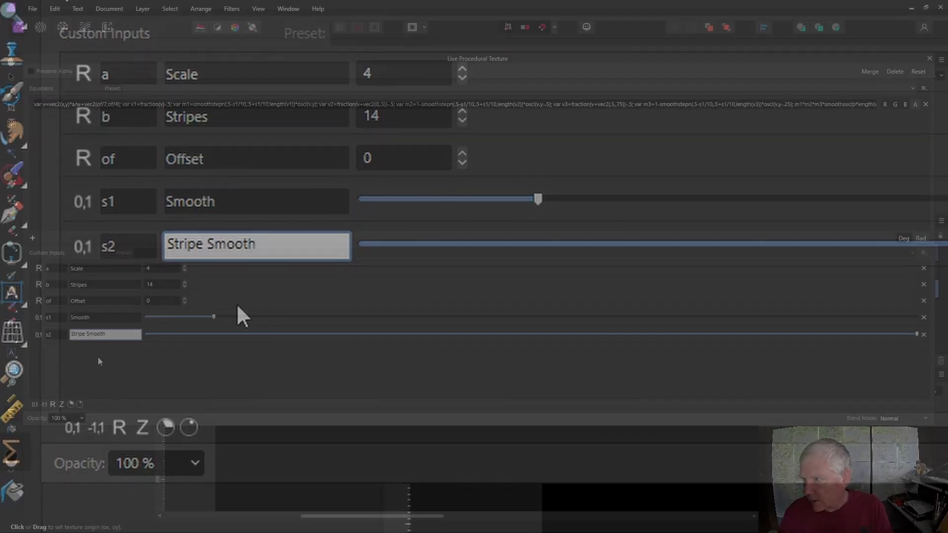
Narrow the Live Procedural Texture dialog, lower Stripe Smooth to about one sixth of its range, and fit the whole canvas in view.
drag(914, 335, 413, 390)
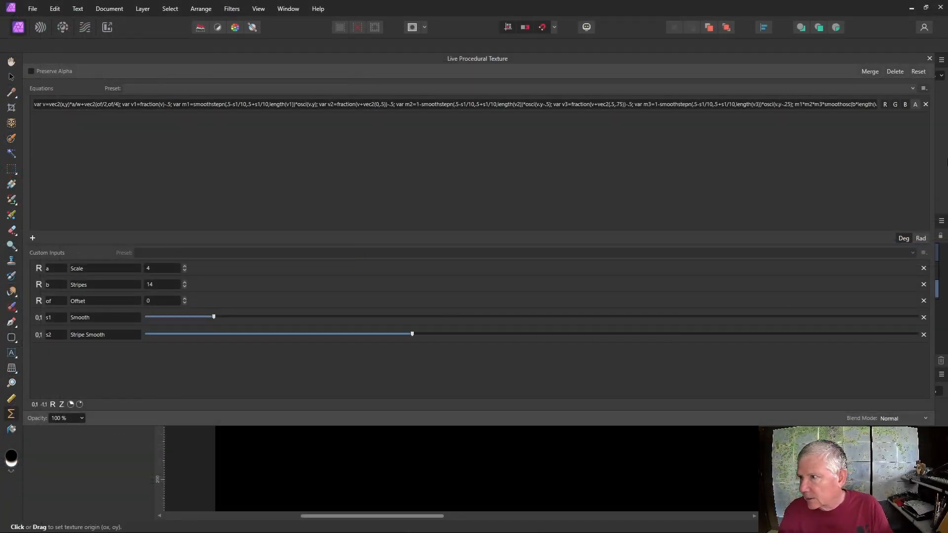
drag(934, 173, 339, 173)
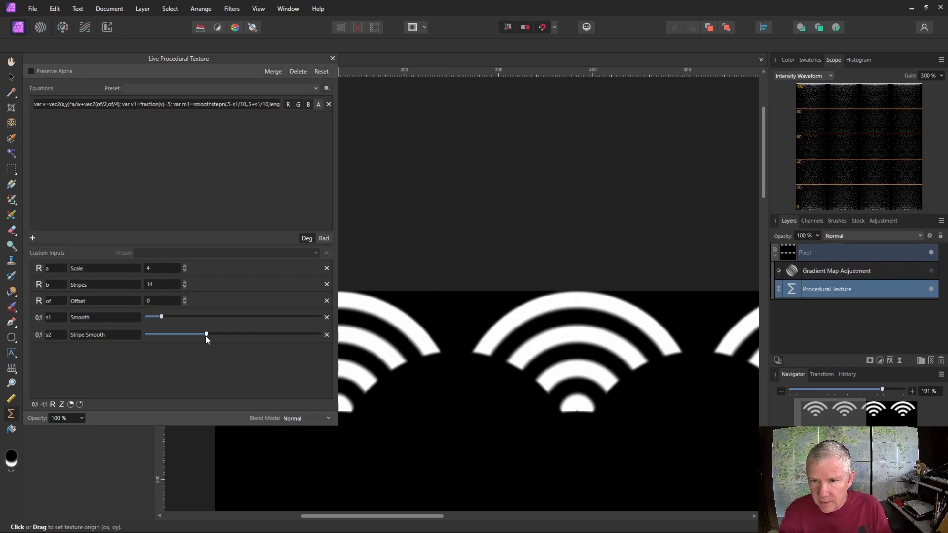
drag(206, 336, 172, 343)
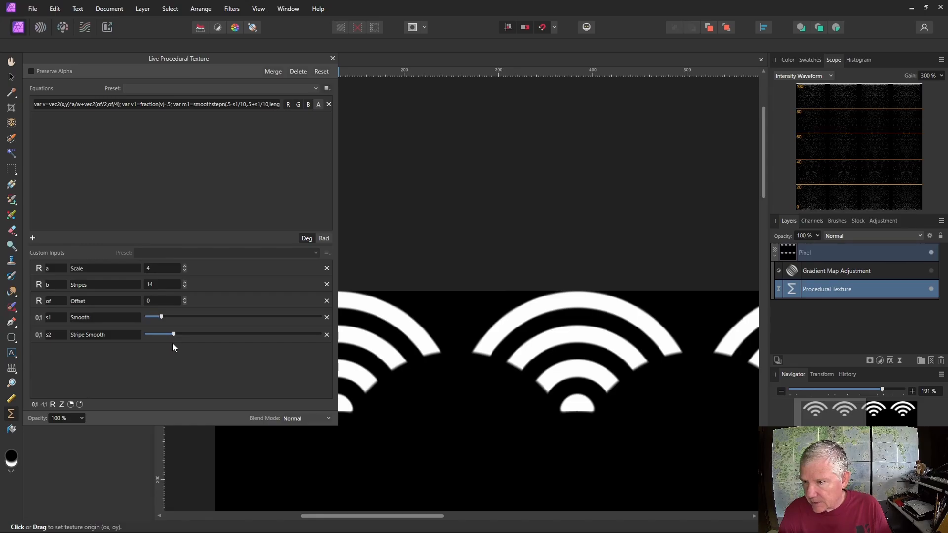
key(ctrl+0)
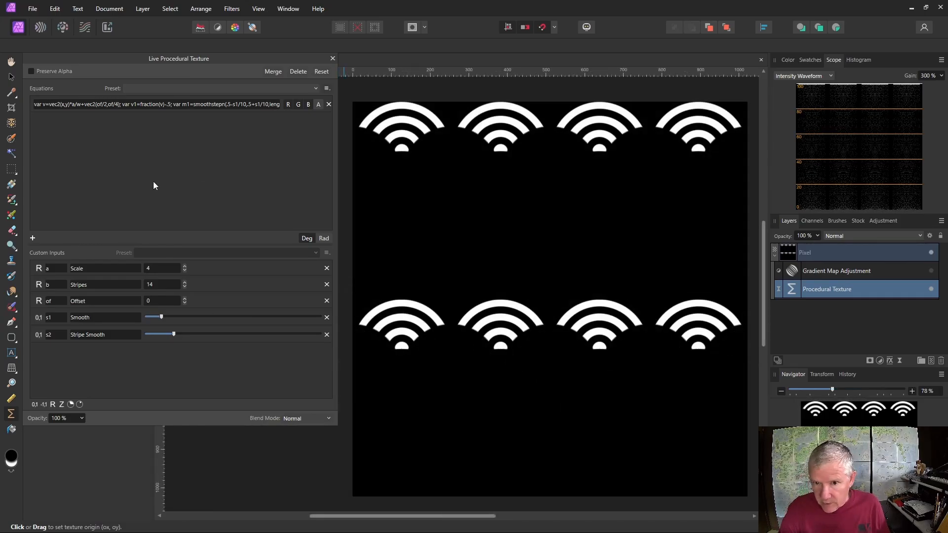
click(161, 284)
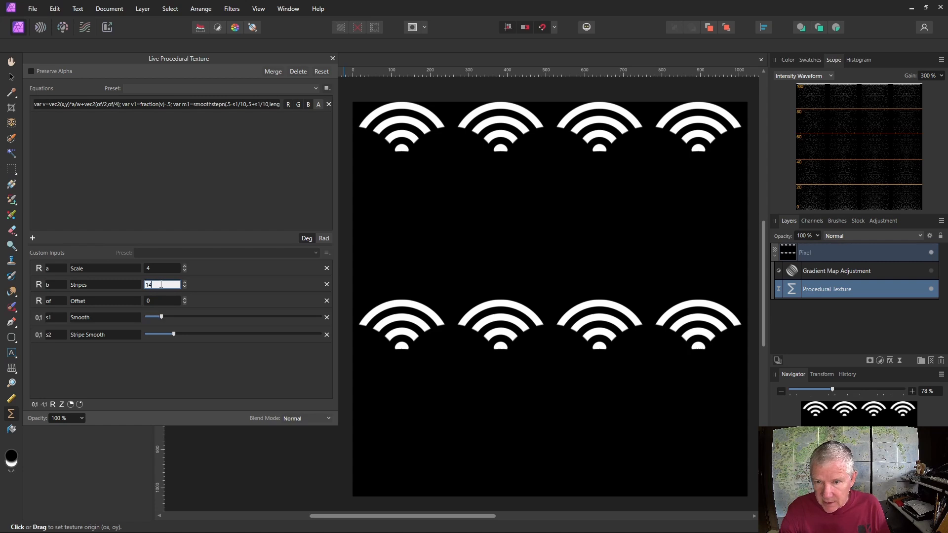
Duplicate the Procedural Texture layer and set the blend mode of both copies to Add.
click(792, 289)
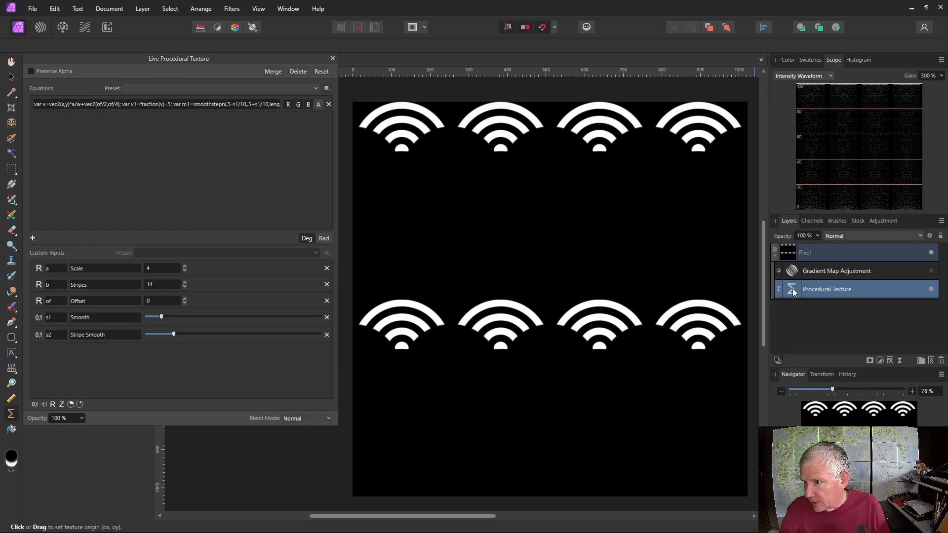
right_click(792, 290)
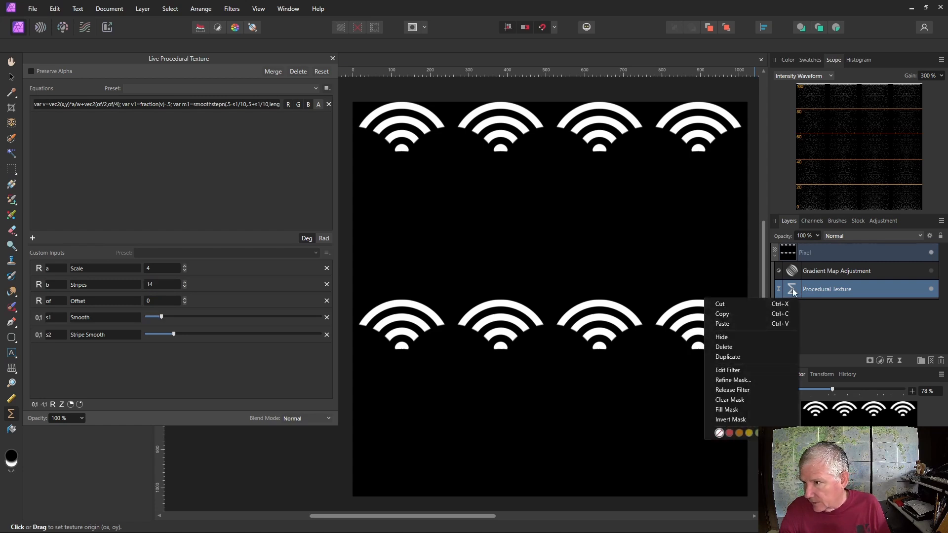
click(756, 359)
click(858, 237)
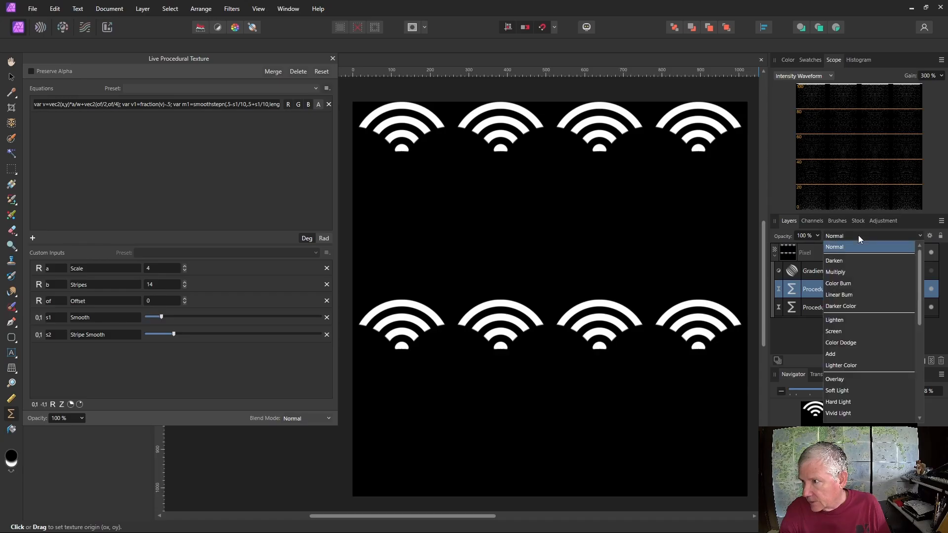
click(842, 352)
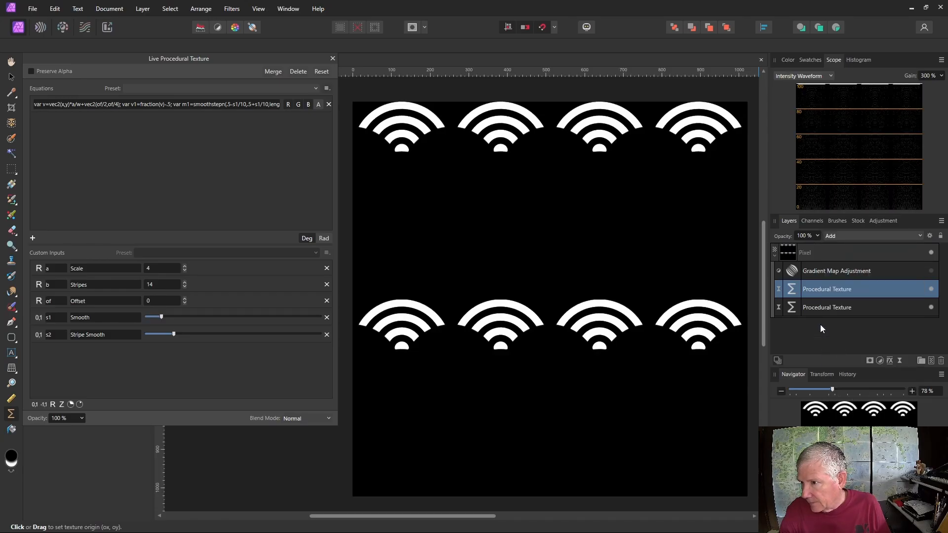
click(806, 307)
click(843, 235)
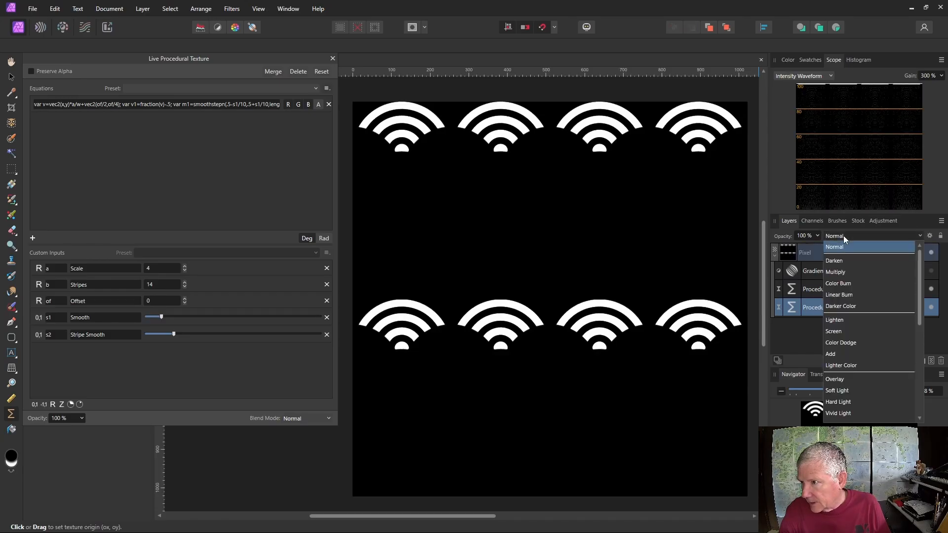
click(839, 356)
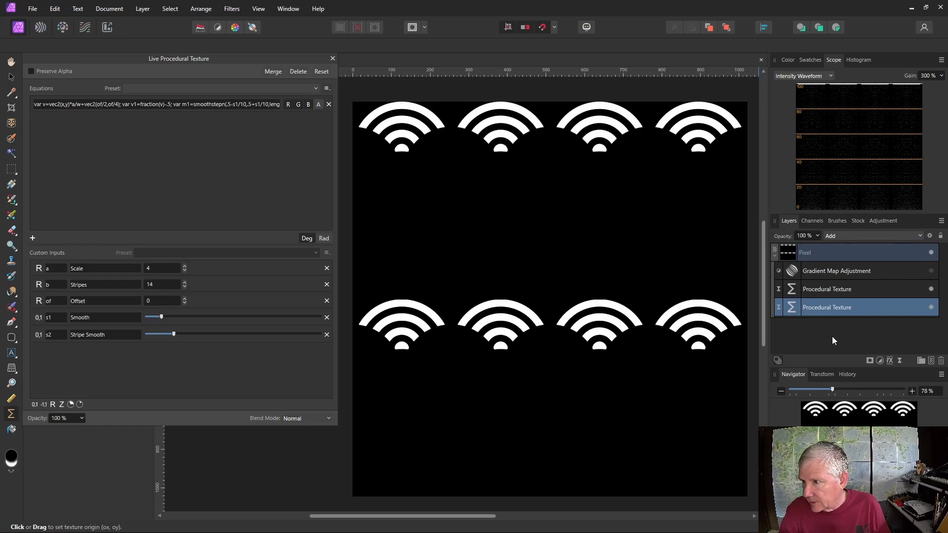
click(831, 336)
Set the upper Procedural Texture's Offset to 1 and its Stripes to 14.5.
click(792, 291)
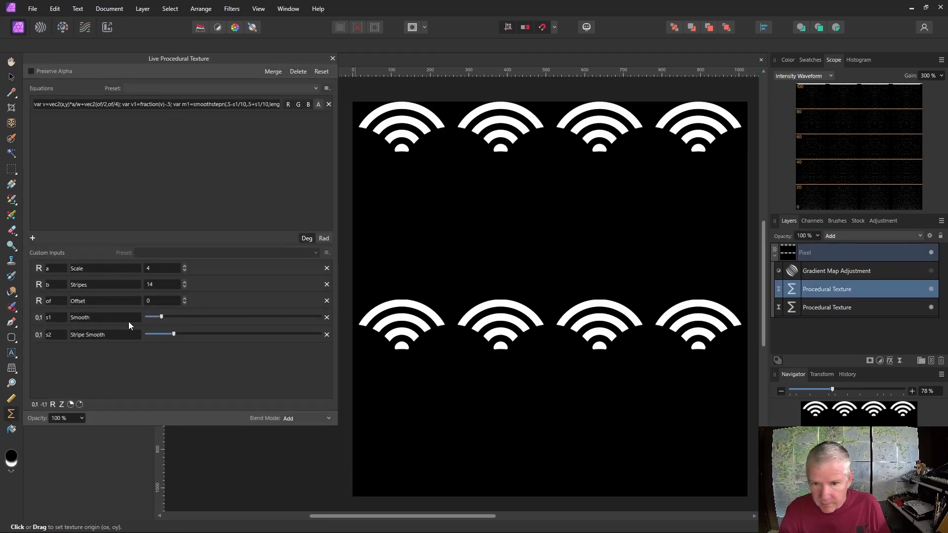
click(184, 298)
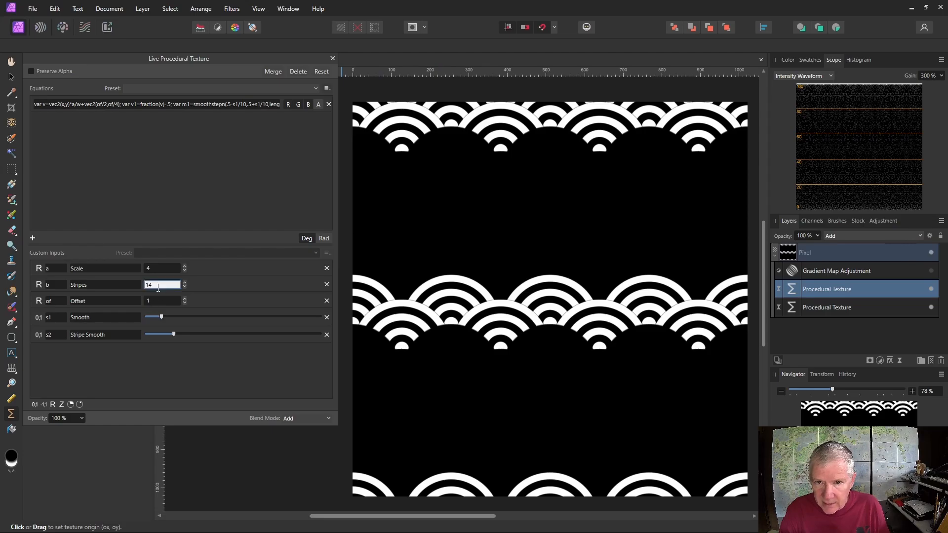
click(158, 286)
text(.)
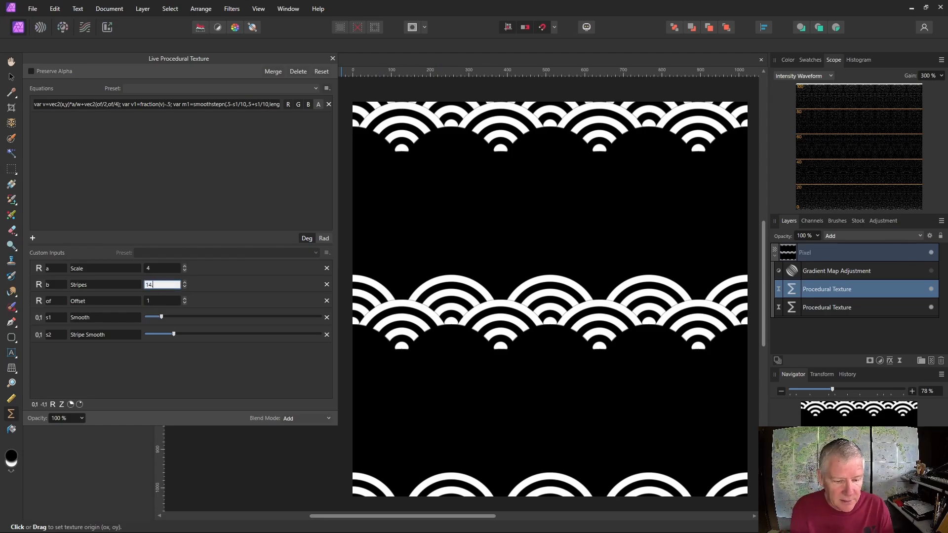
text(5)
key(Return)
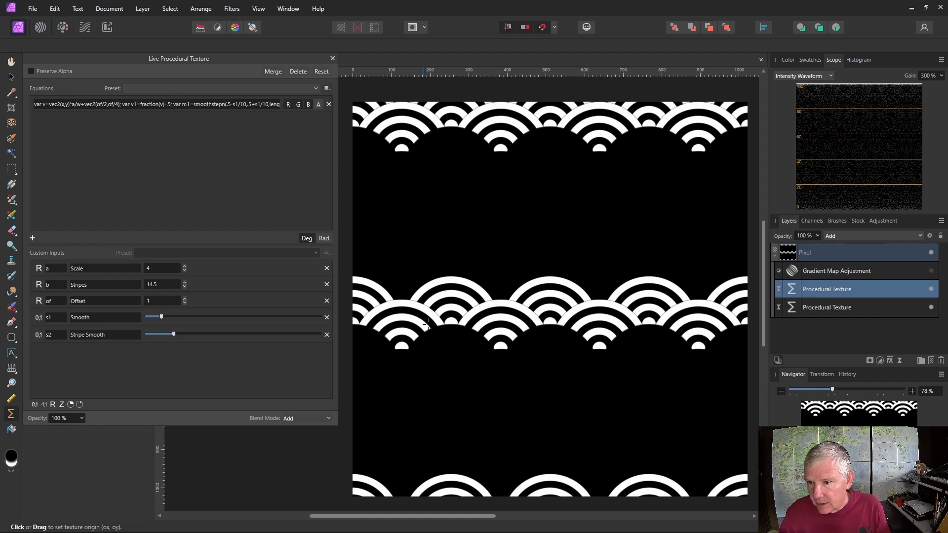
Set the lower Procedural Texture's Stripes to 14.5 to match the upper copy.
click(799, 308)
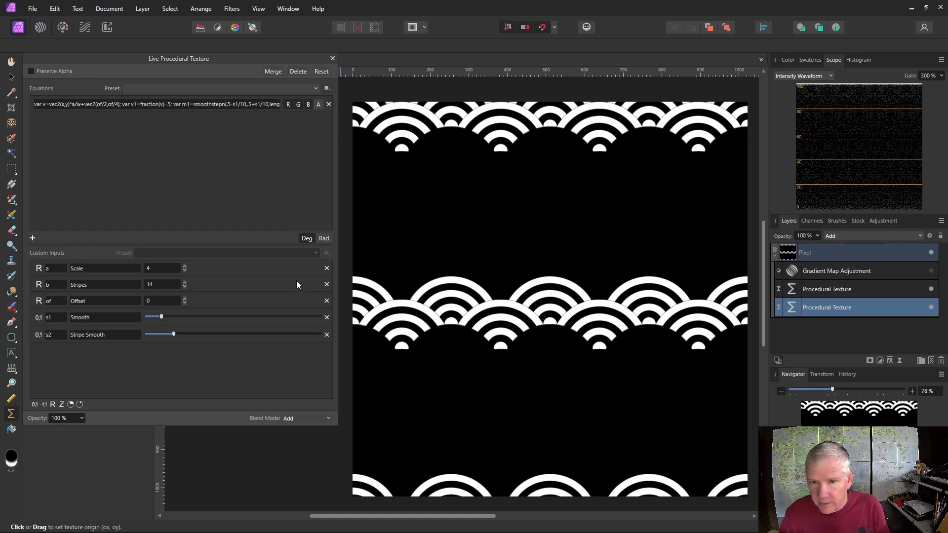
click(161, 285)
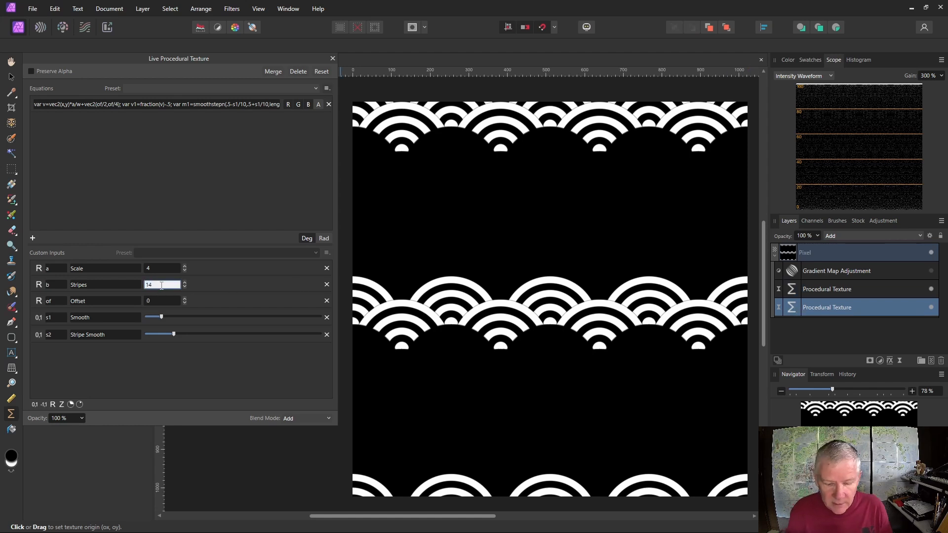
text(14.5)
key(Return)
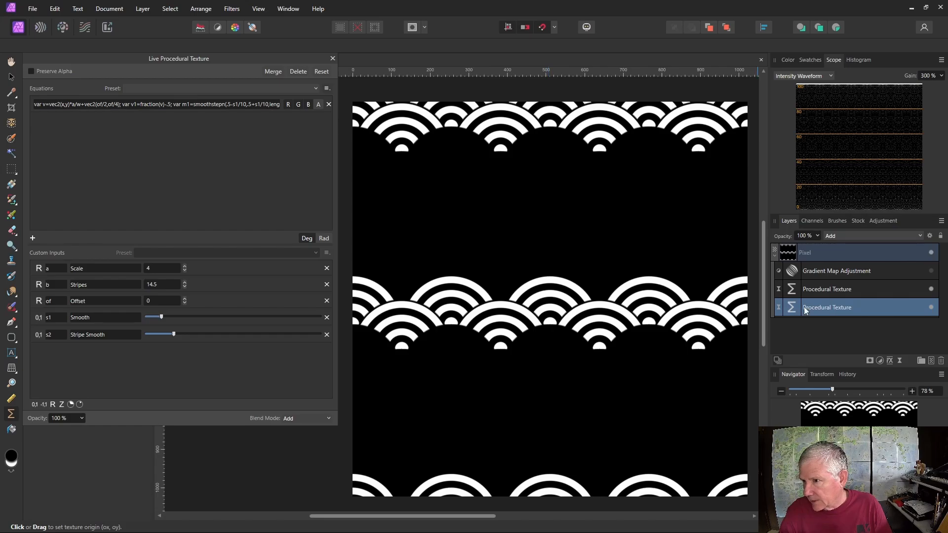
Duplicate the upper Procedural Texture repeatedly, raising each copy's Offset by 1 up to 7, and turn on the Gradient Map Adjustment.
click(795, 291)
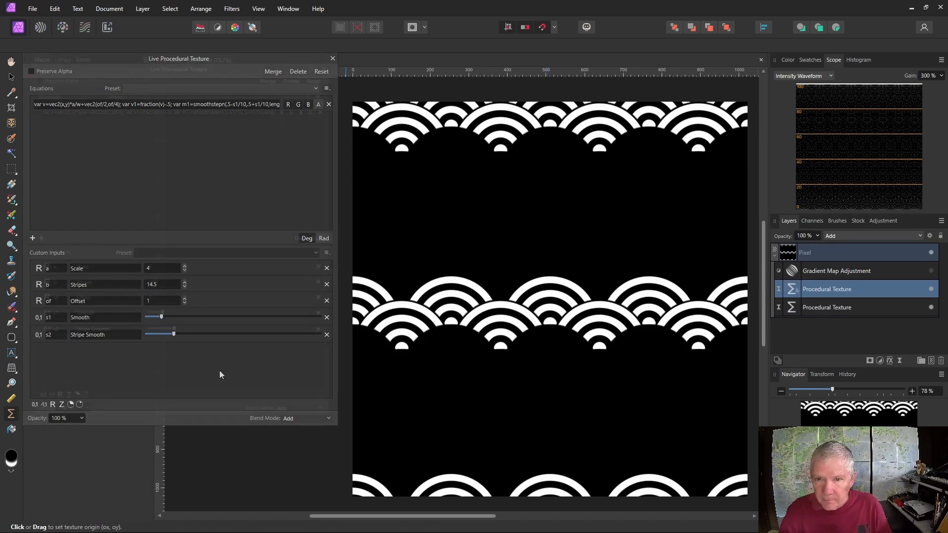
right_click(793, 292)
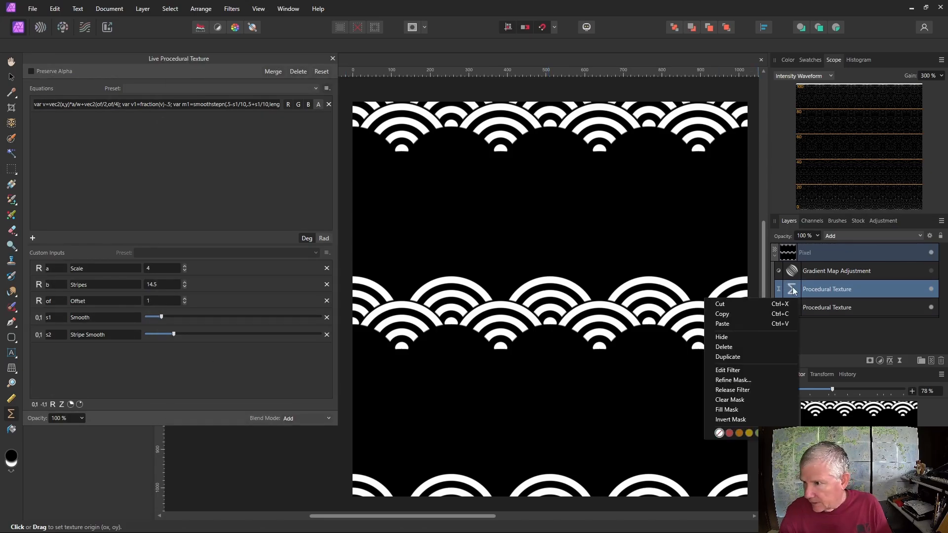
click(765, 360)
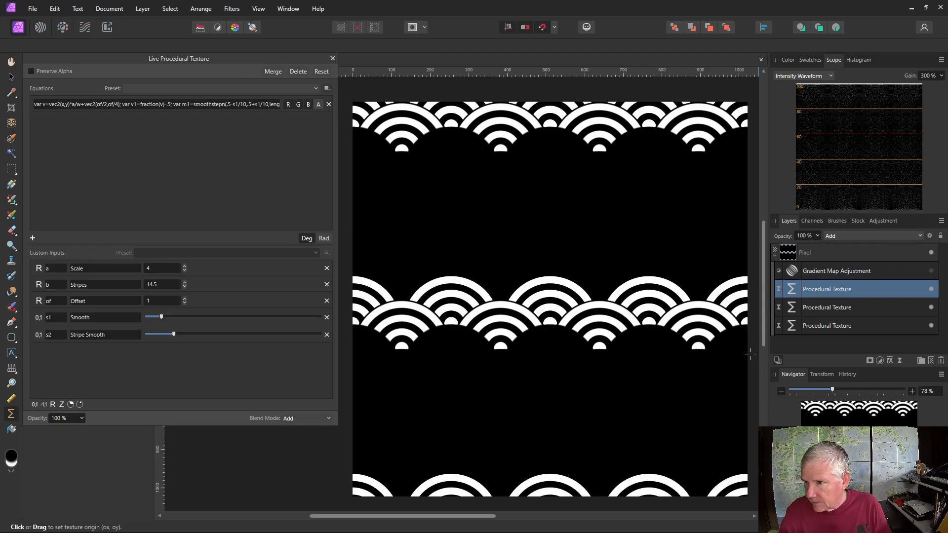
click(185, 299)
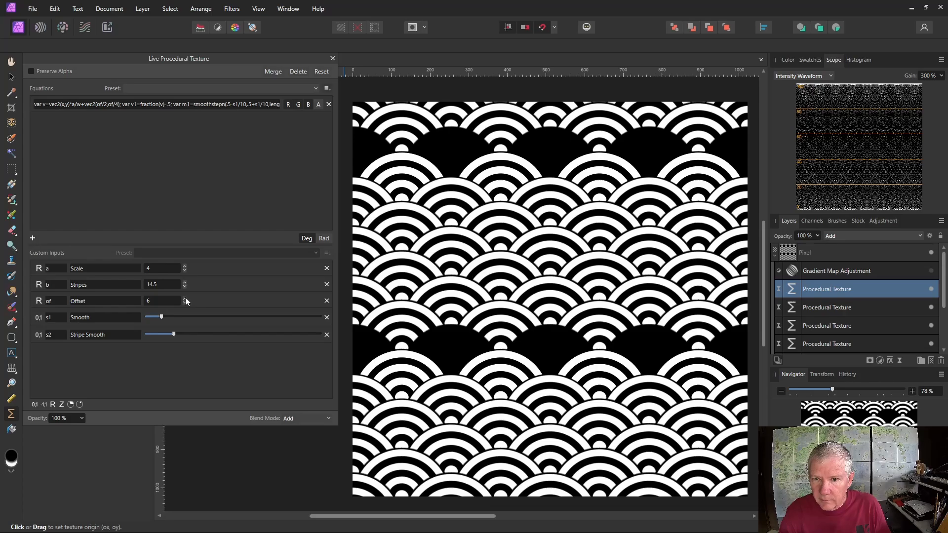
click(185, 298)
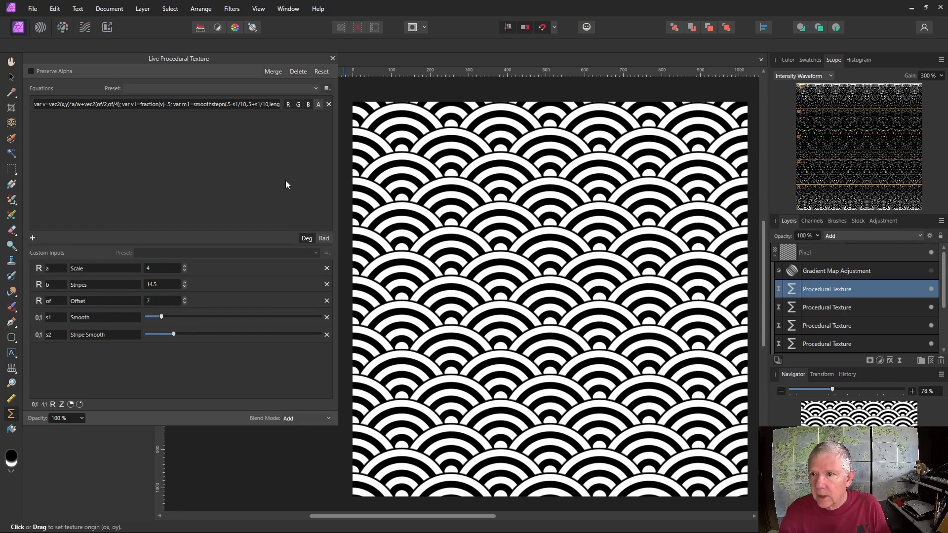
click(930, 271)
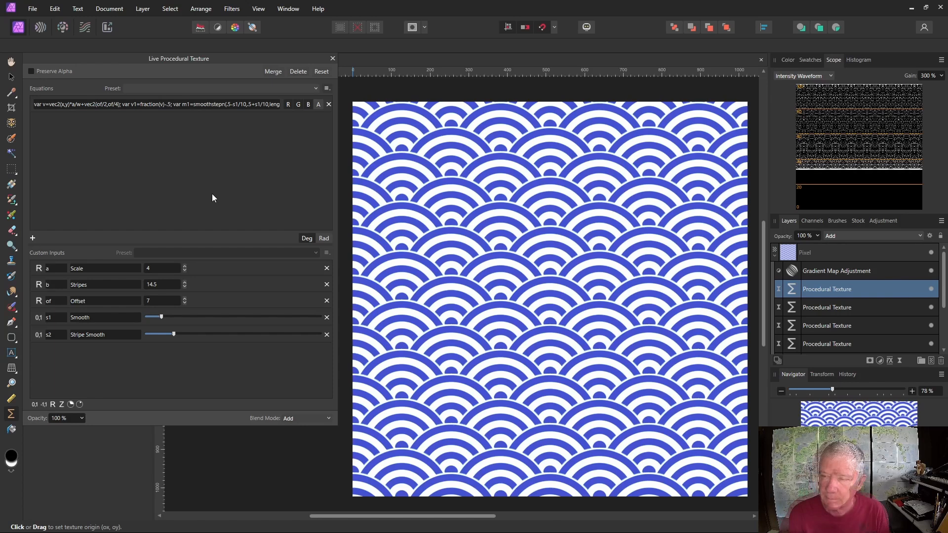